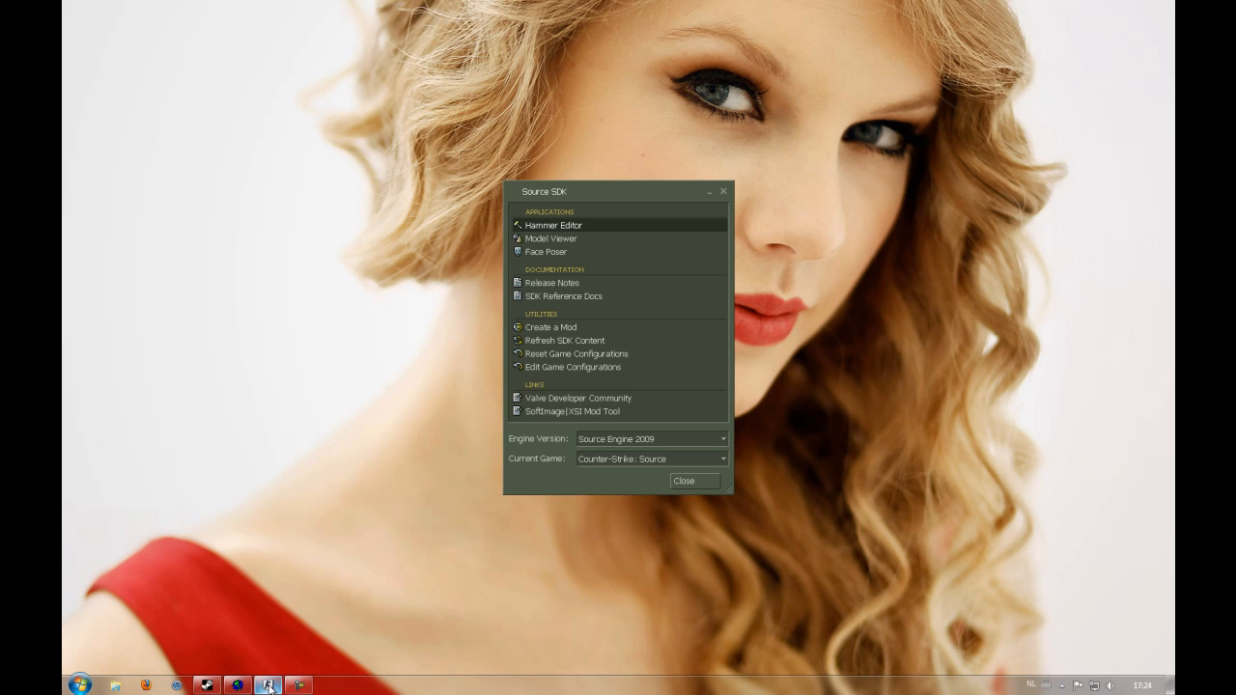
# Switch to Hammer Editor and look over the brick-walled room and the surrounding skybox in the 3D view
pyautogui.click(268, 685)
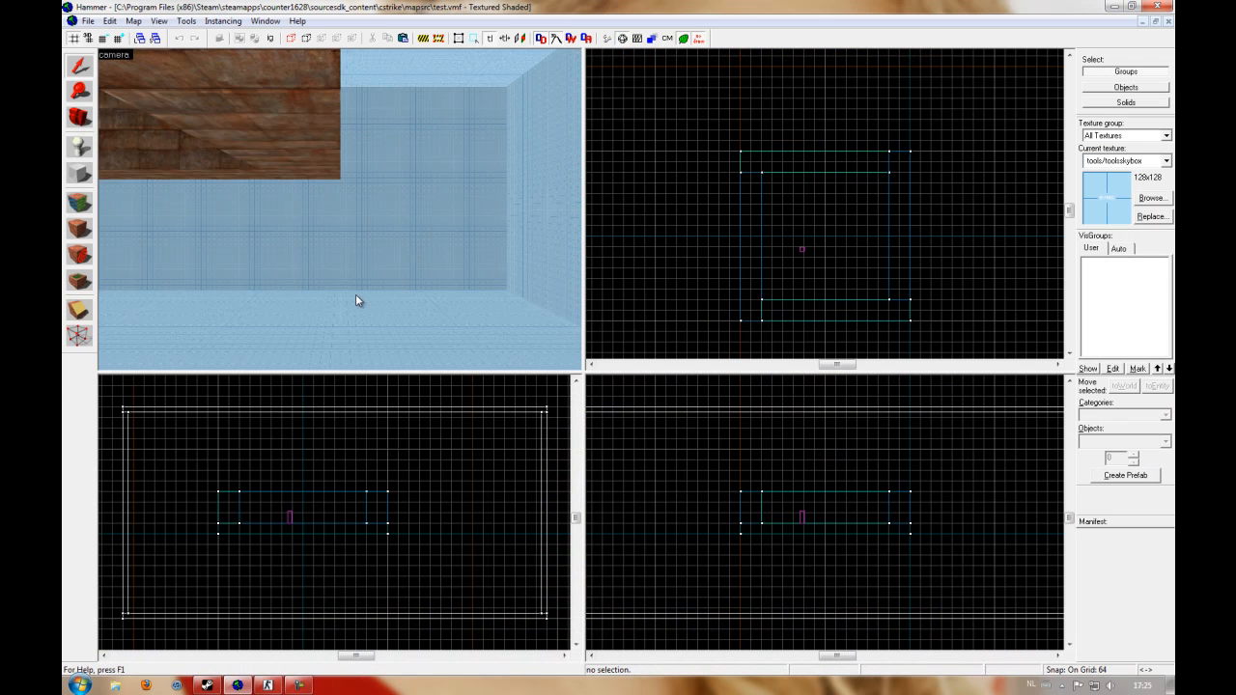
pyautogui.click(364, 208)
pyautogui.press('z')
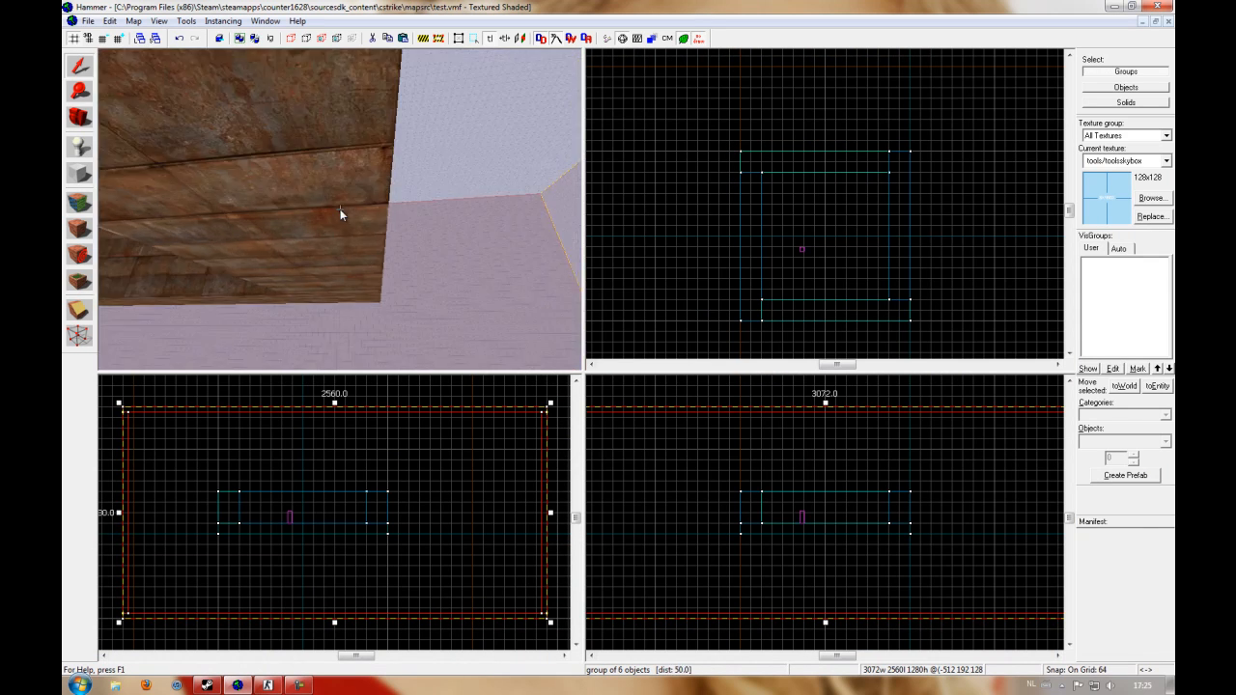
pyautogui.press('s')
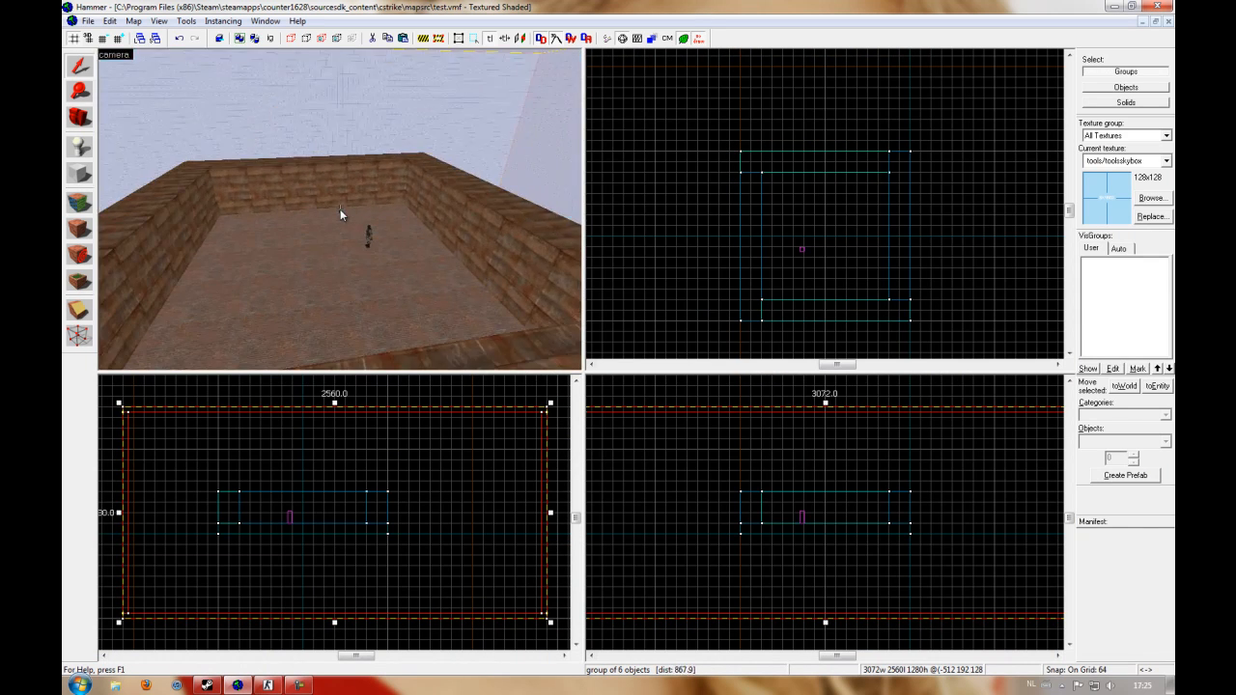
pyautogui.press('Escape')
pyautogui.press('z')
pyautogui.press('w')
pyautogui.press('d')
pyautogui.press('a')
pyautogui.press('s')
pyautogui.press('d')
pyautogui.press('w')
pyautogui.press('z')
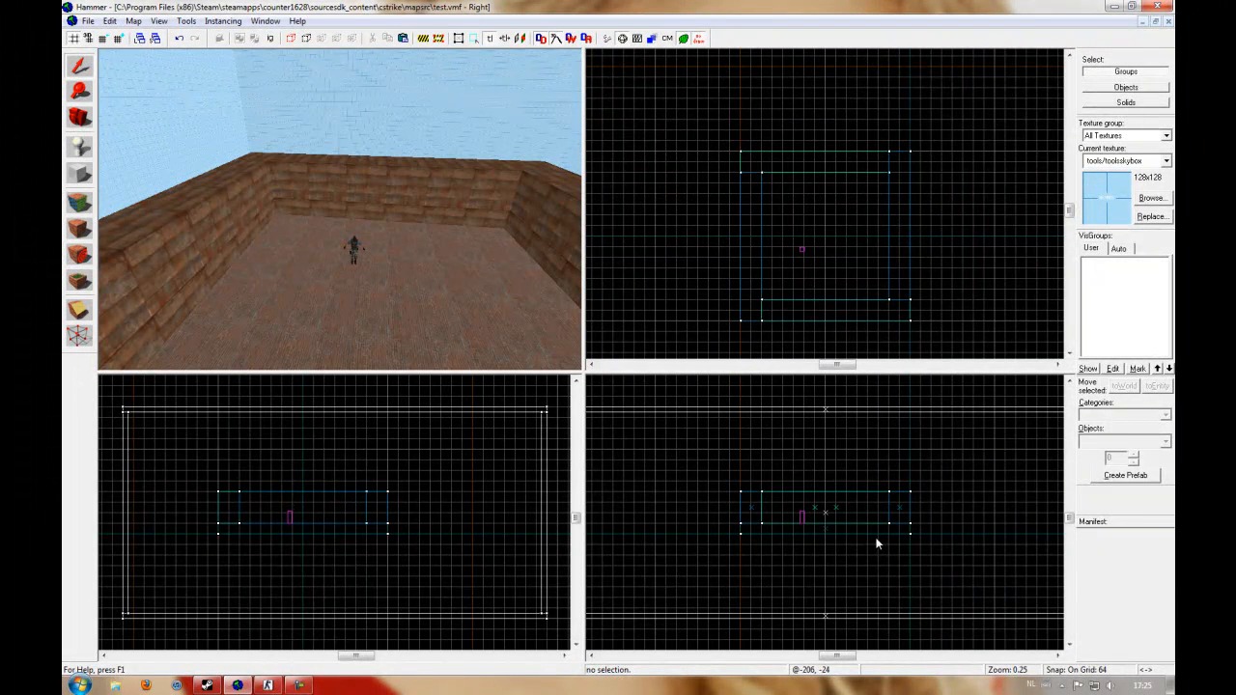
# Draw a 64 × 64 box in the top view and shrink it to 32 × 32 and 16 × 16 using matching grid sizes
pyautogui.scroll(8, 715, 243)
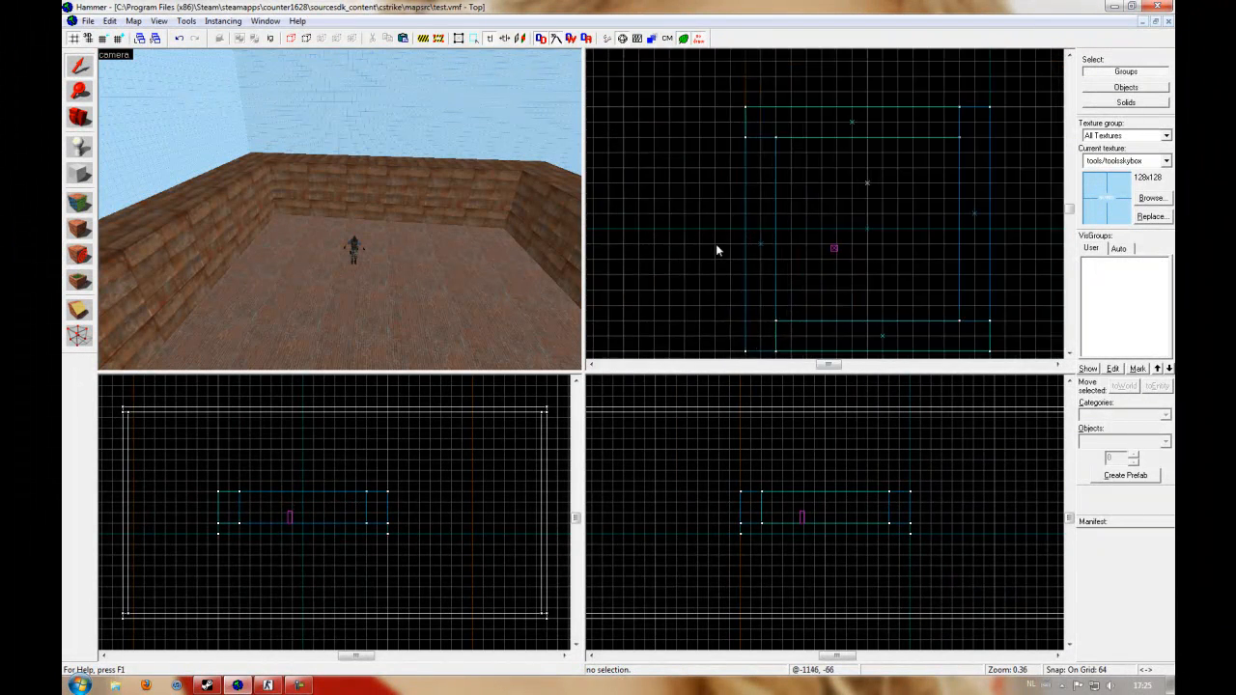
pyautogui.moveTo(697, 221); pyautogui.dragTo(769, 299)
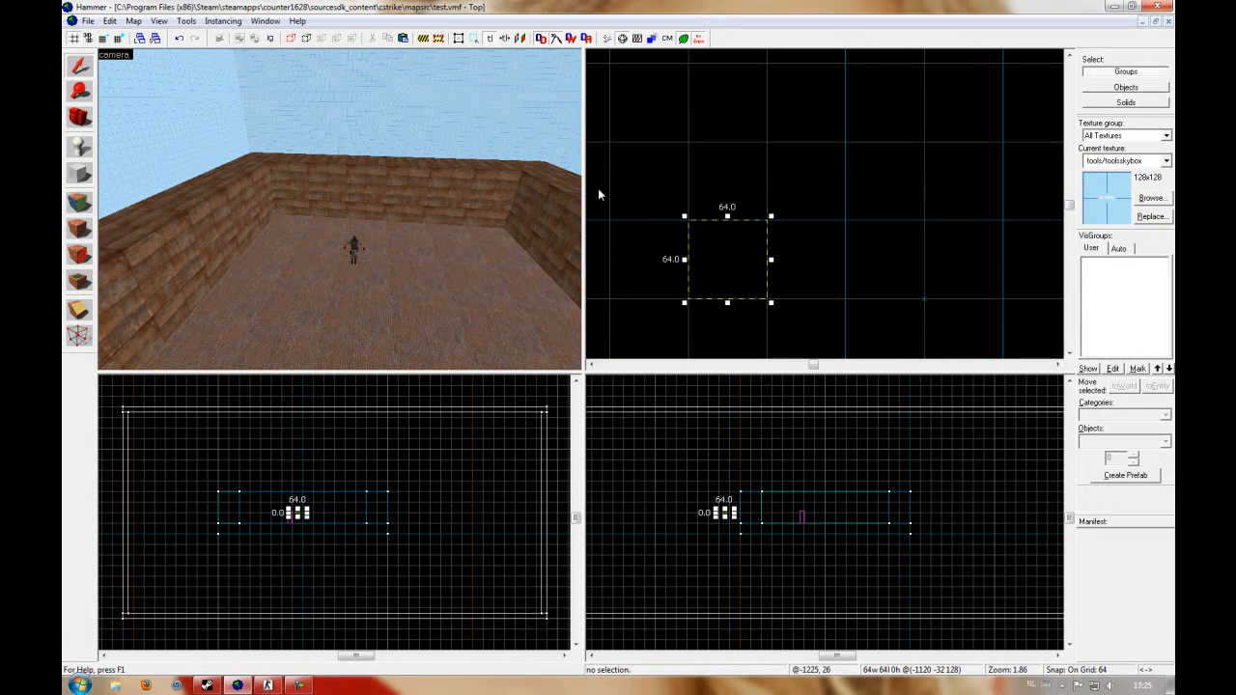
pyautogui.click(111, 39)
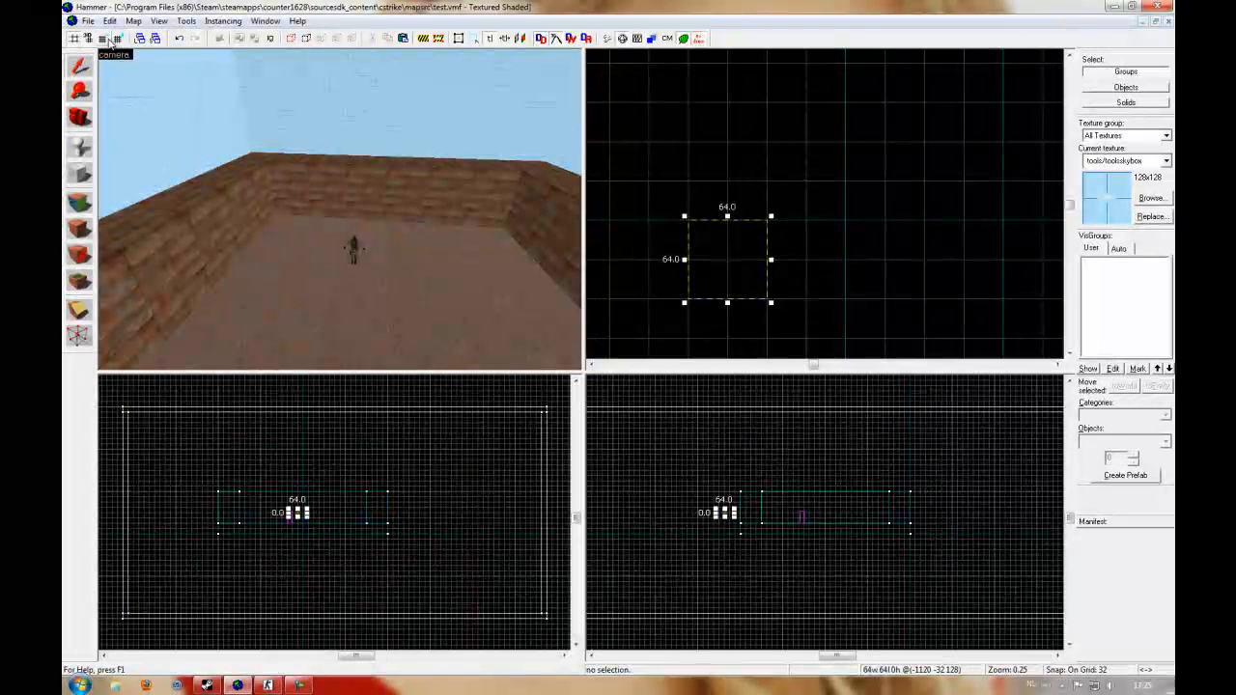
pyautogui.moveTo(770, 302); pyautogui.dragTo(750, 279)
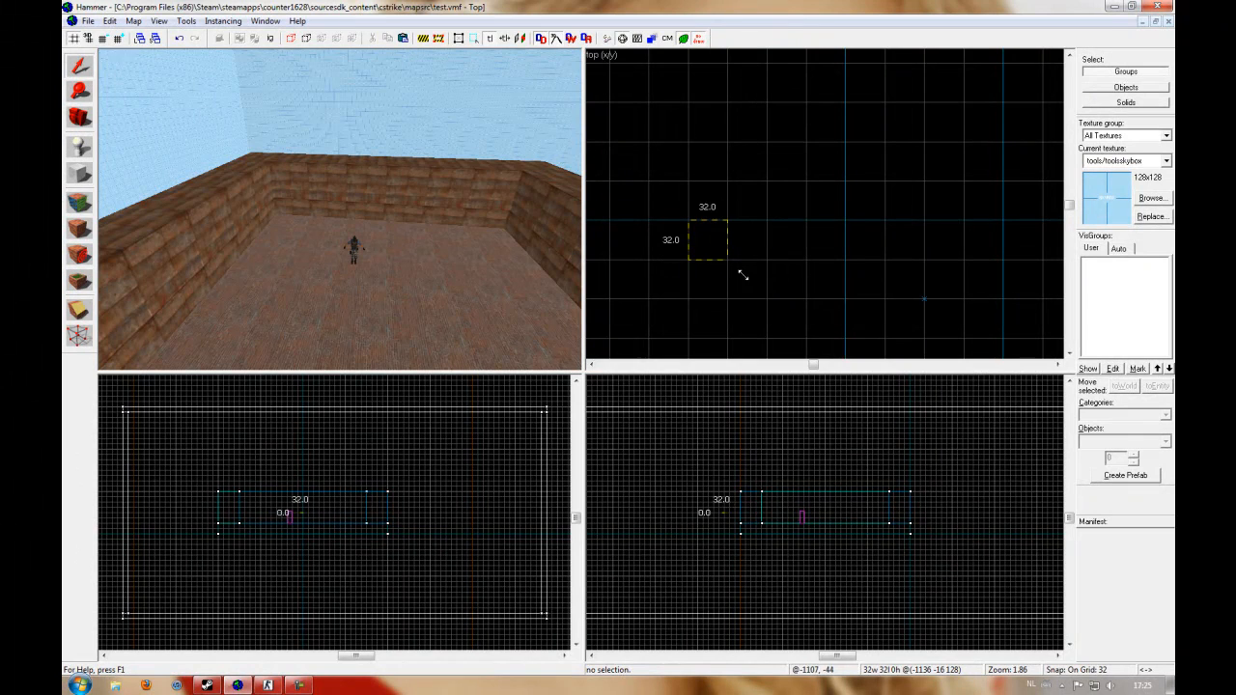
pyautogui.click(104, 40)
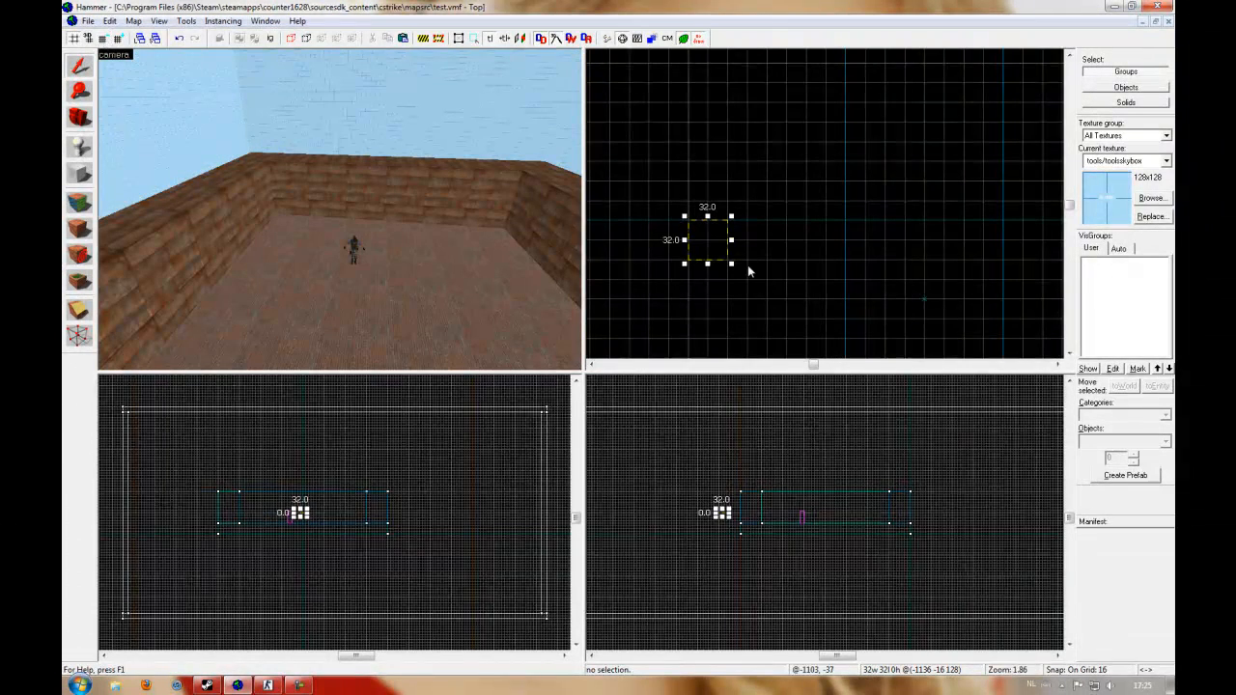
pyautogui.moveTo(729, 261); pyautogui.dragTo(707, 249)
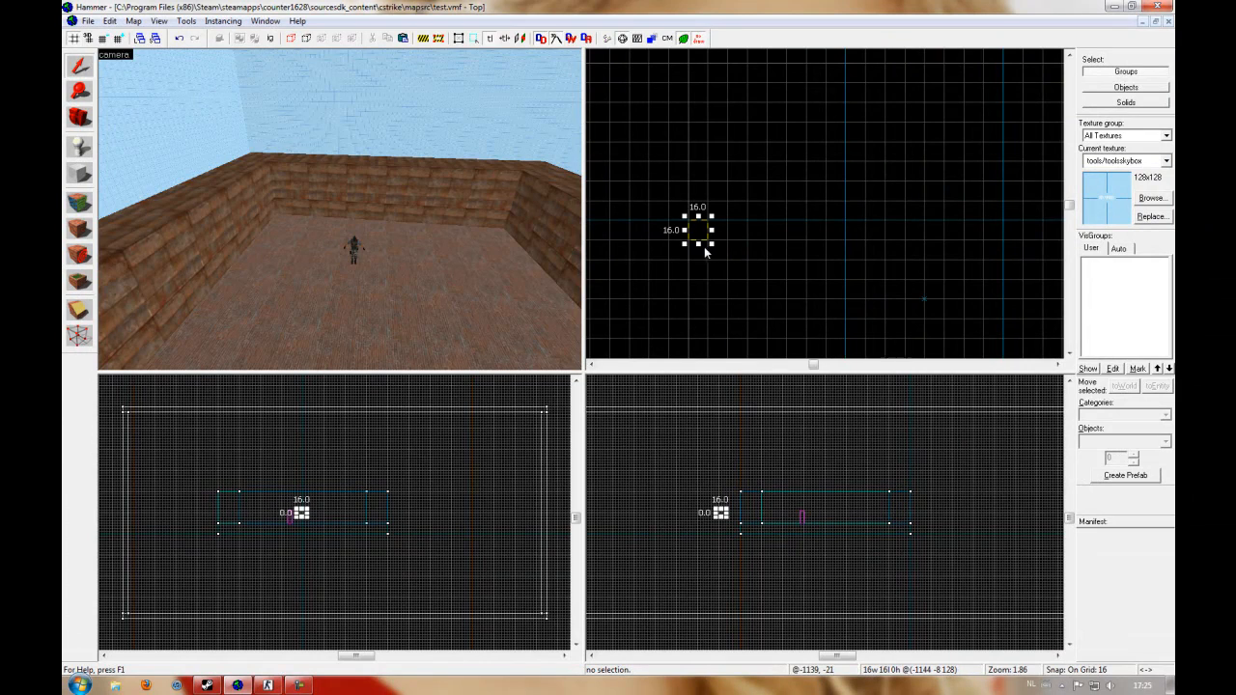
# Reduce the grid size to 1 unit and shrink the box in the top view to 1 × 1
pyautogui.click(104, 41)
pyautogui.click(104, 40)
pyautogui.click(104, 41)
pyautogui.click(103, 40)
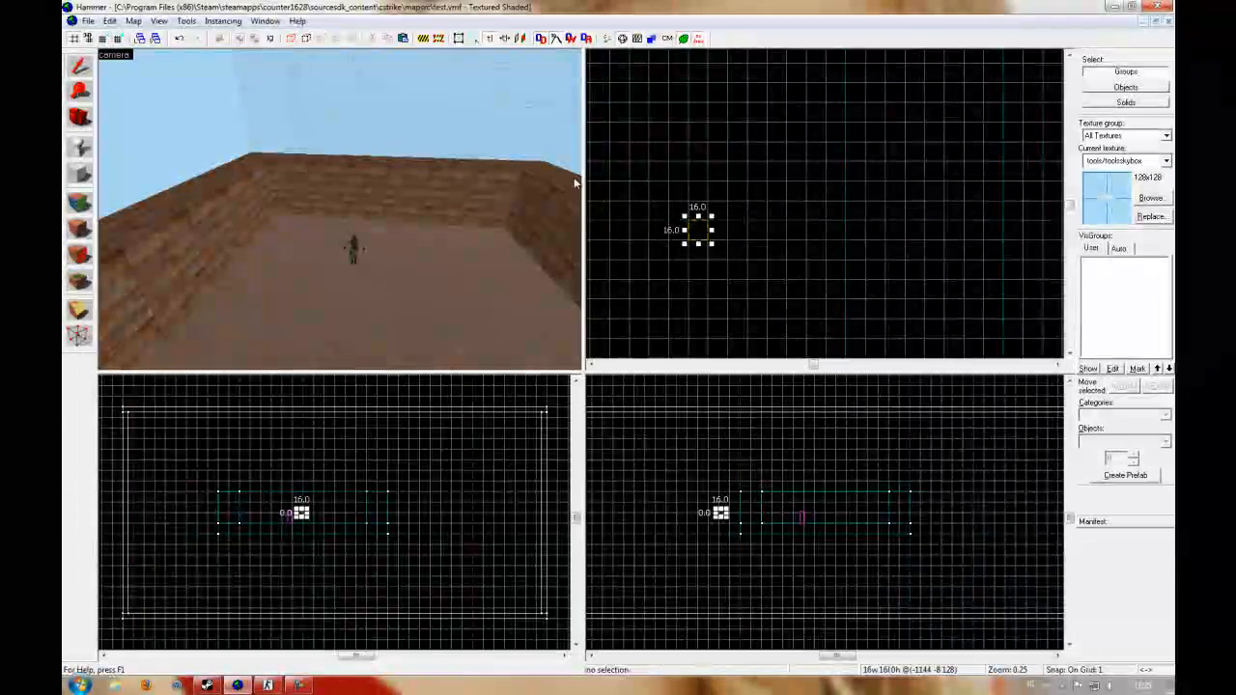
pyautogui.scroll(1, 654, 217)
pyautogui.scroll(8, 683, 228)
pyautogui.moveTo(779, 344); pyautogui.dragTo(662, 226)
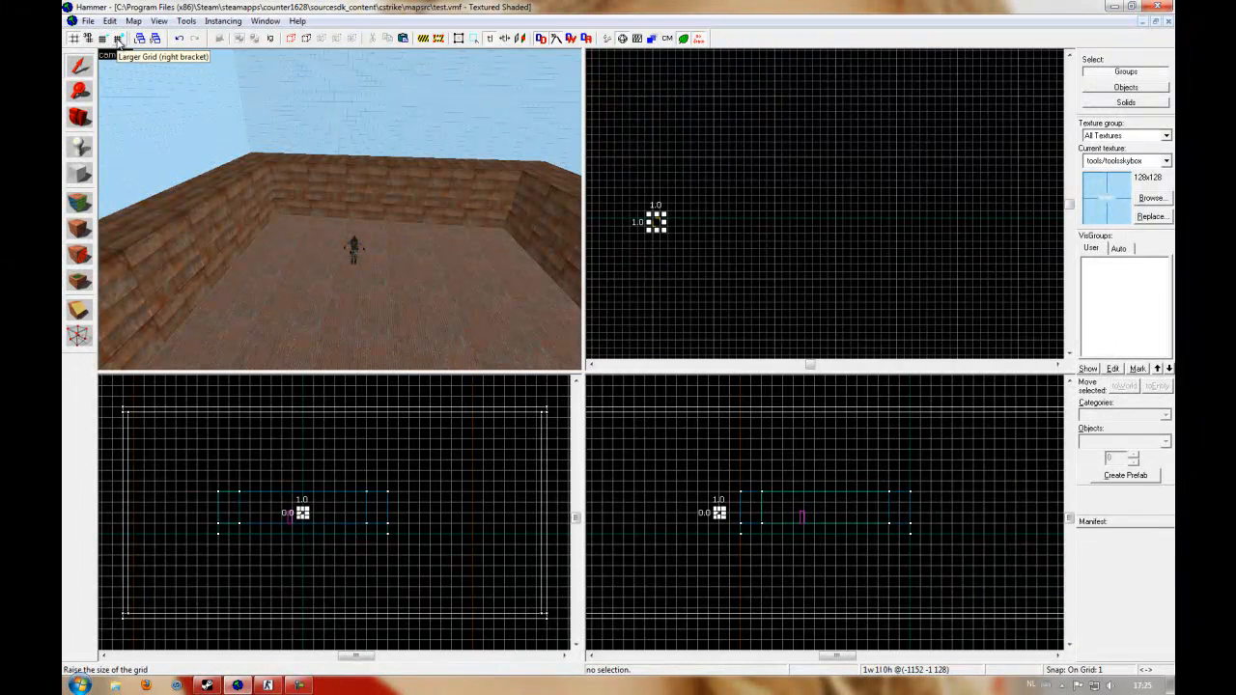
# Increase the grid size to 4 units and resize the small box on the coarser grid
pyautogui.click(118, 38)
pyautogui.click(118, 39)
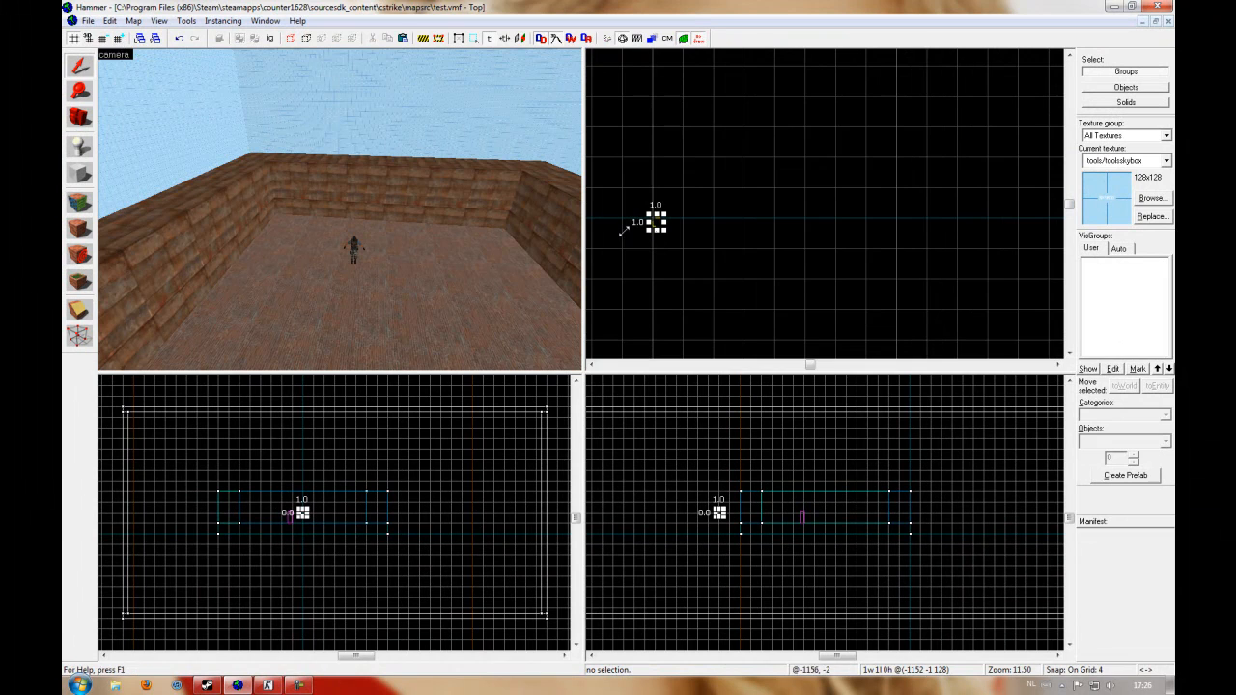
pyautogui.moveTo(663, 239)
pyautogui.mouseDown()
pyautogui.moveTo(777, 280)
pyautogui.moveTo(780, 268)
pyautogui.moveTo(799, 303)
pyautogui.mouseUp()
pyautogui.scroll(-8, 777, 280)
# Select the wall along the room's positive-Y edge and thin it to 1 unit with the grid set to 1
pyautogui.click(466, 307)
pyautogui.press('z')
pyautogui.press('w')
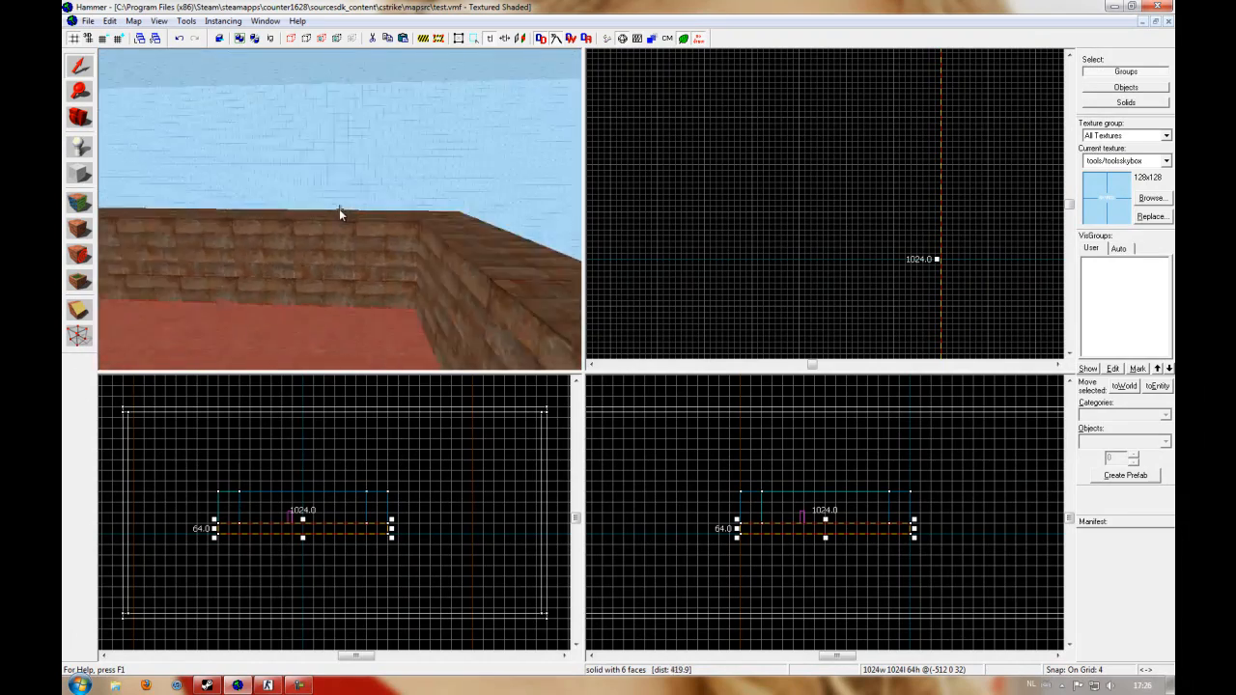
pyautogui.click(339, 209)
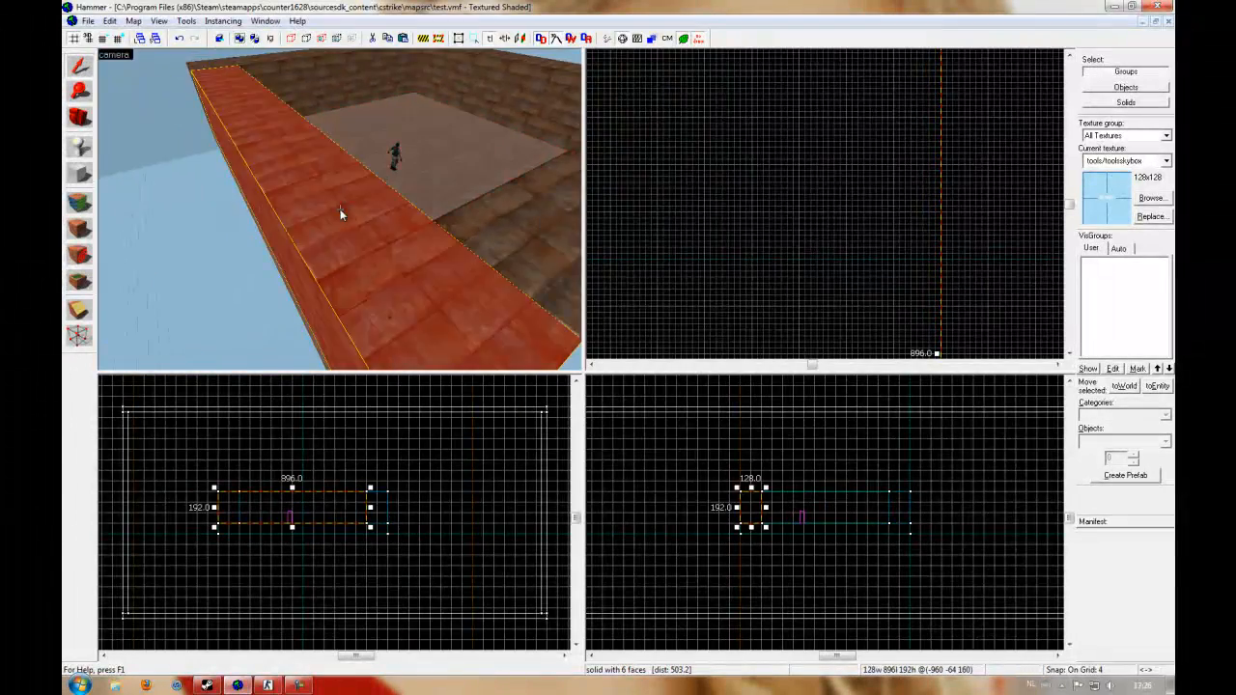
pyautogui.click(340, 209)
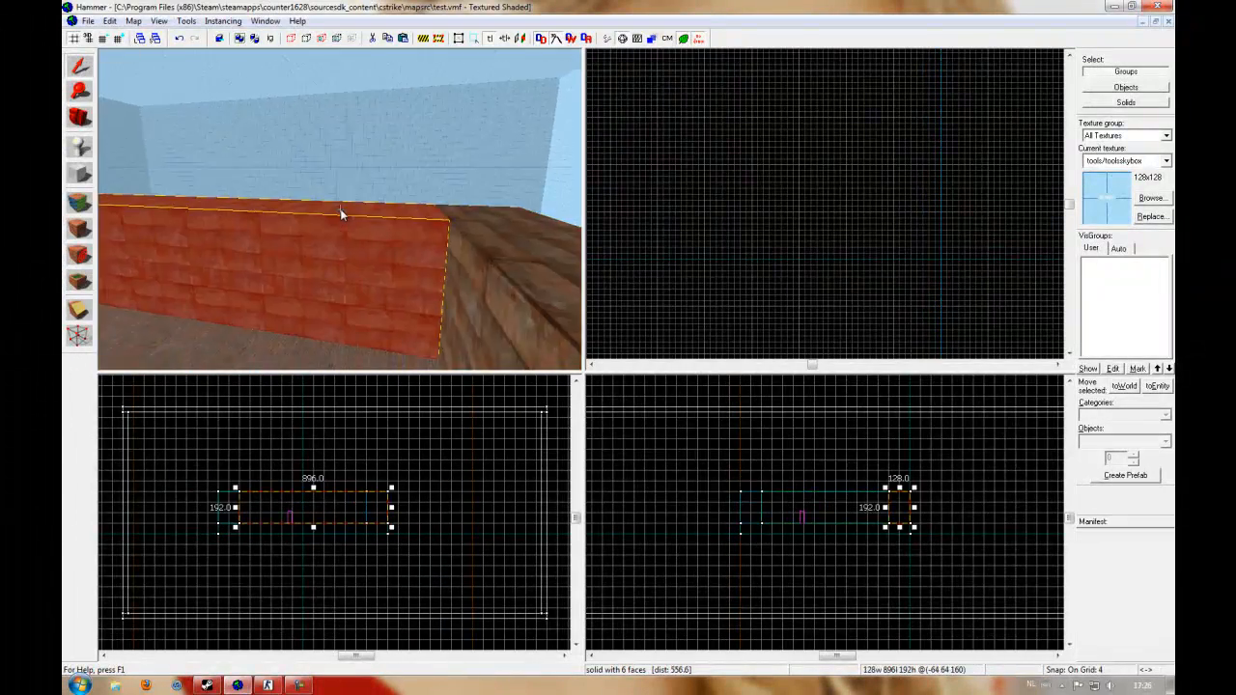
pyautogui.click(338, 208)
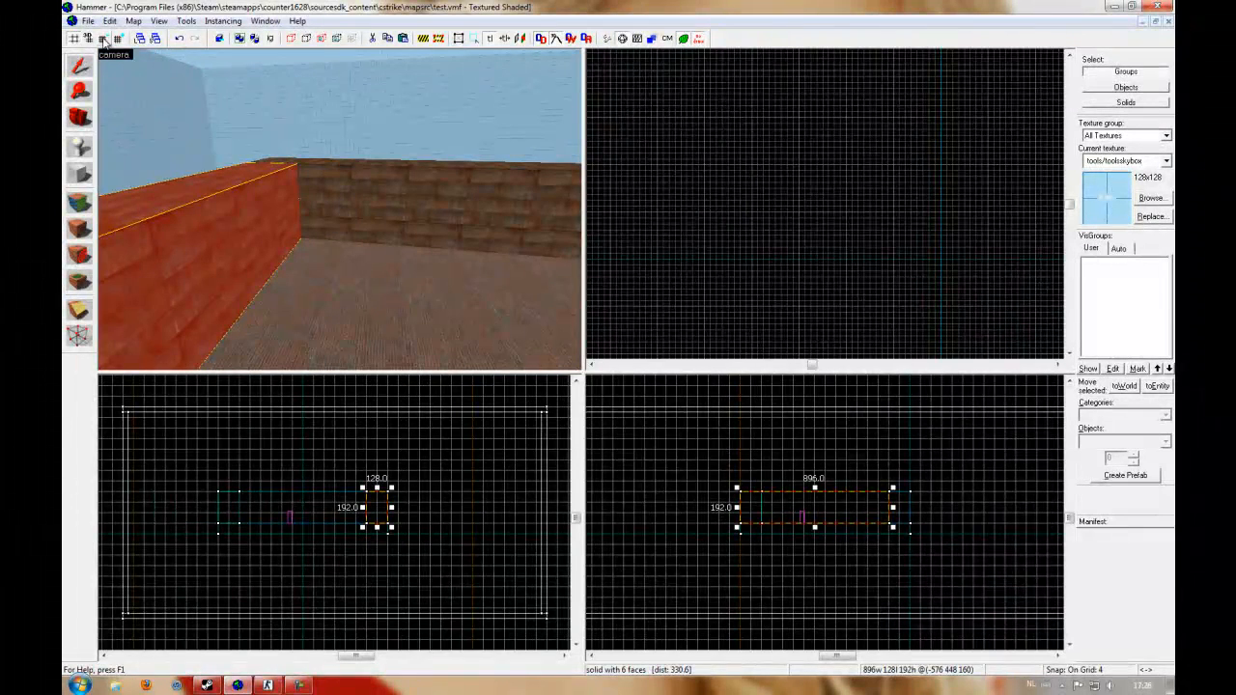
pyautogui.scroll(2, 362, 488)
pyautogui.scroll(9, 363, 489)
pyautogui.moveTo(343, 510); pyautogui.dragTo(543, 515)
pyautogui.scroll(7, 521, 504)
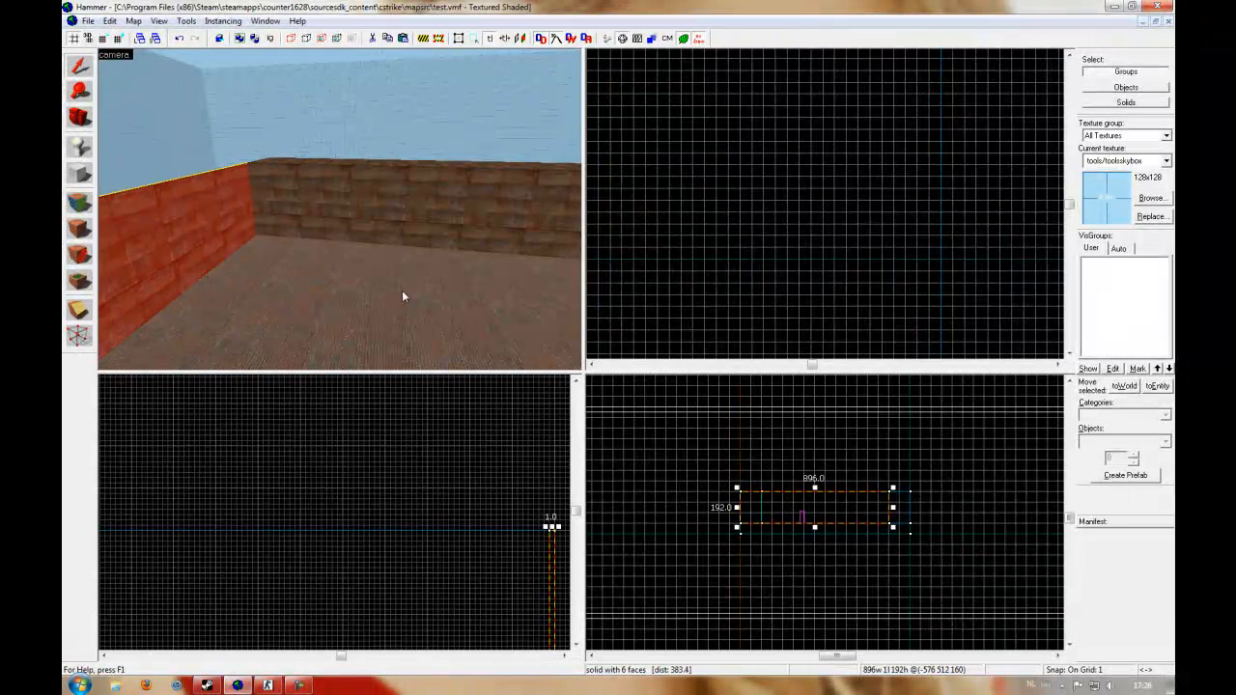
# Inspect the very thin positive-Y wall in the 3D view, select it and thicken it to 16 units
pyautogui.press('Escape')
pyautogui.press('z')
pyautogui.press('w')
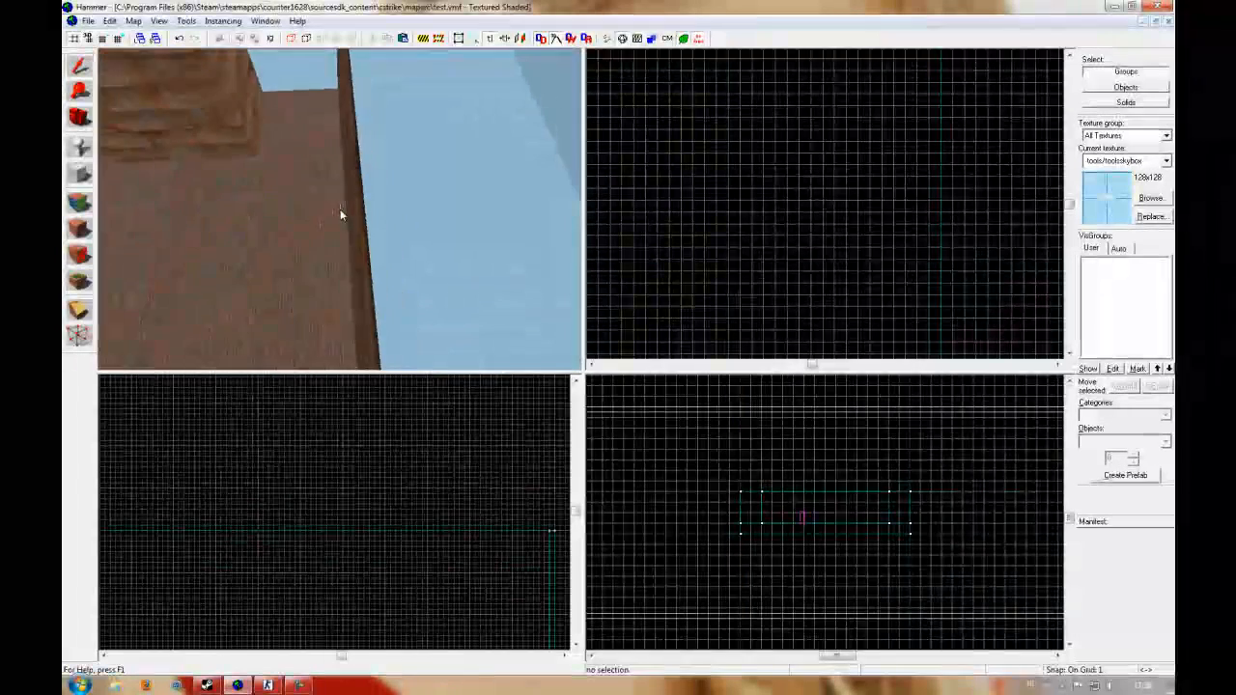
pyautogui.press('w')
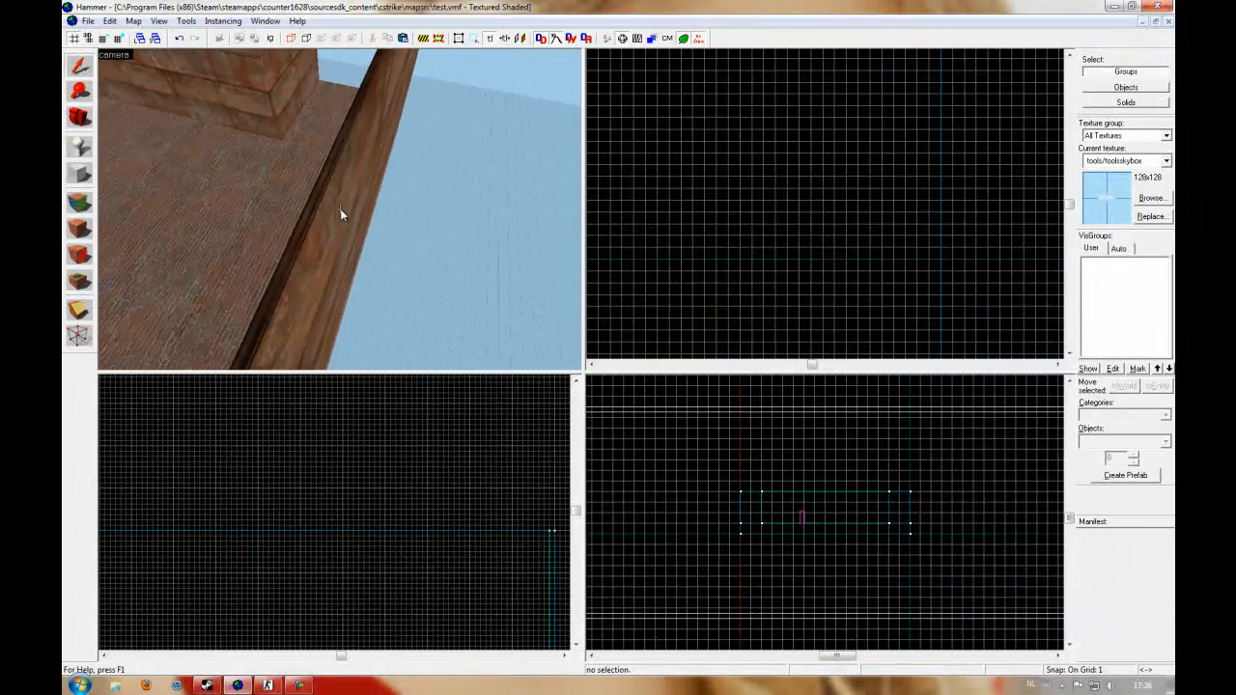
pyautogui.click(340, 208)
pyautogui.press('z')
pyautogui.moveTo(549, 526); pyautogui.dragTo(466, 526)
pyautogui.press('Escape')
# Reselect the positive-Y wall, set the grid size to 16 units and try to widen the wall on that grid
pyautogui.press('z')
pyautogui.press('a')
pyautogui.press('w')
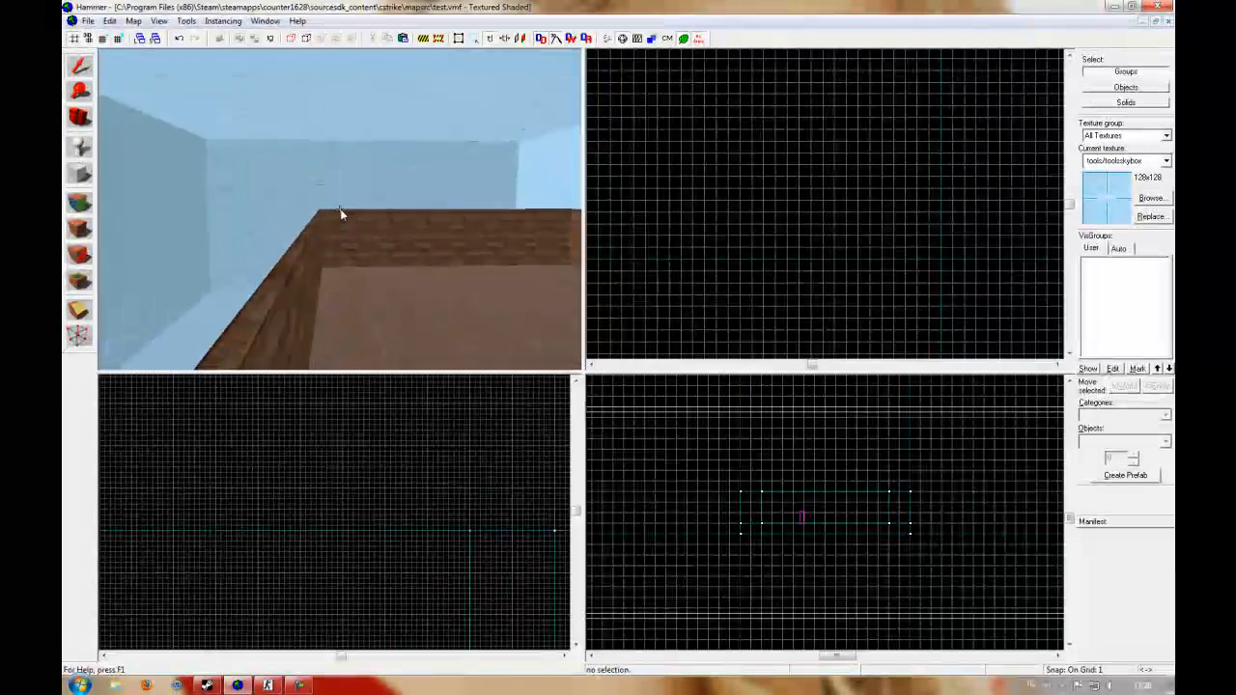
pyautogui.press('w')
pyautogui.click(340, 210)
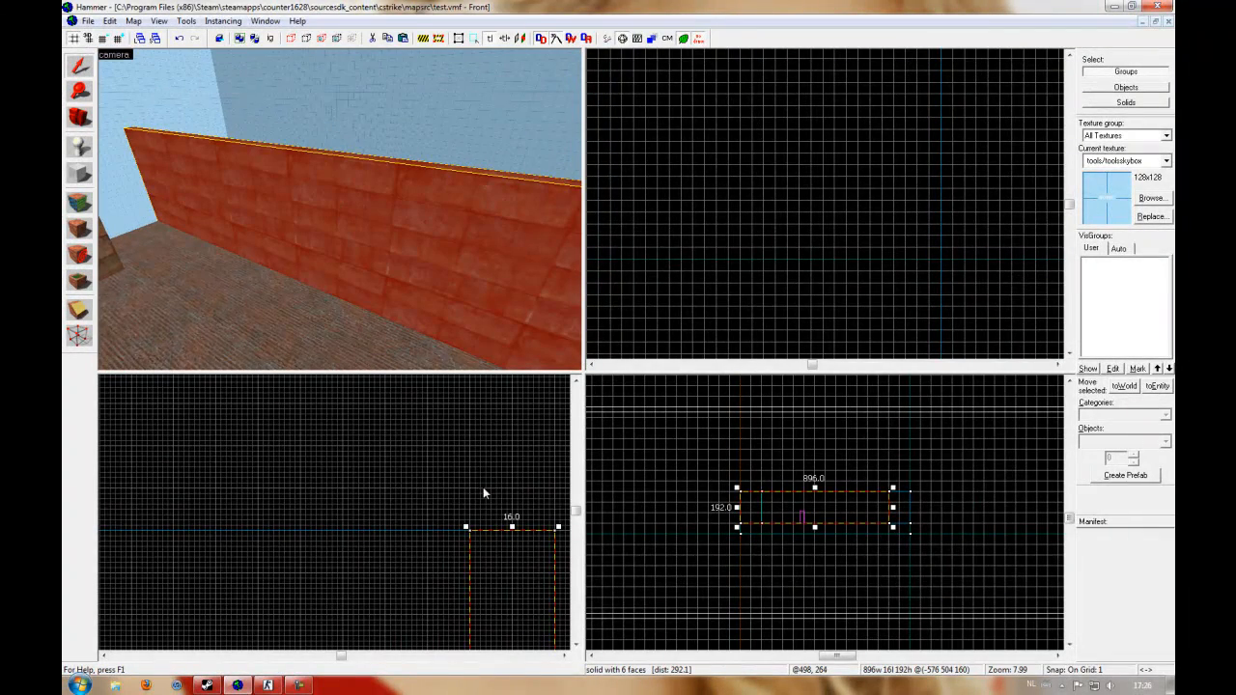
pyautogui.click(120, 40)
pyautogui.click(119, 41)
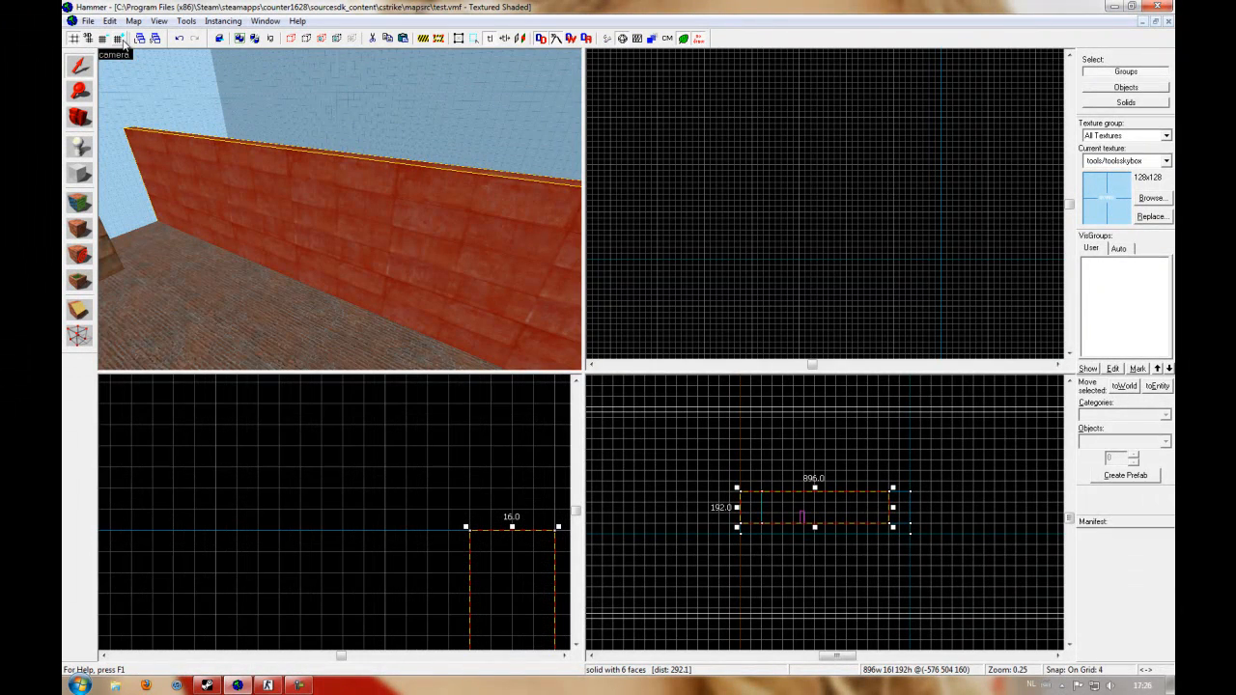
pyautogui.click(120, 41)
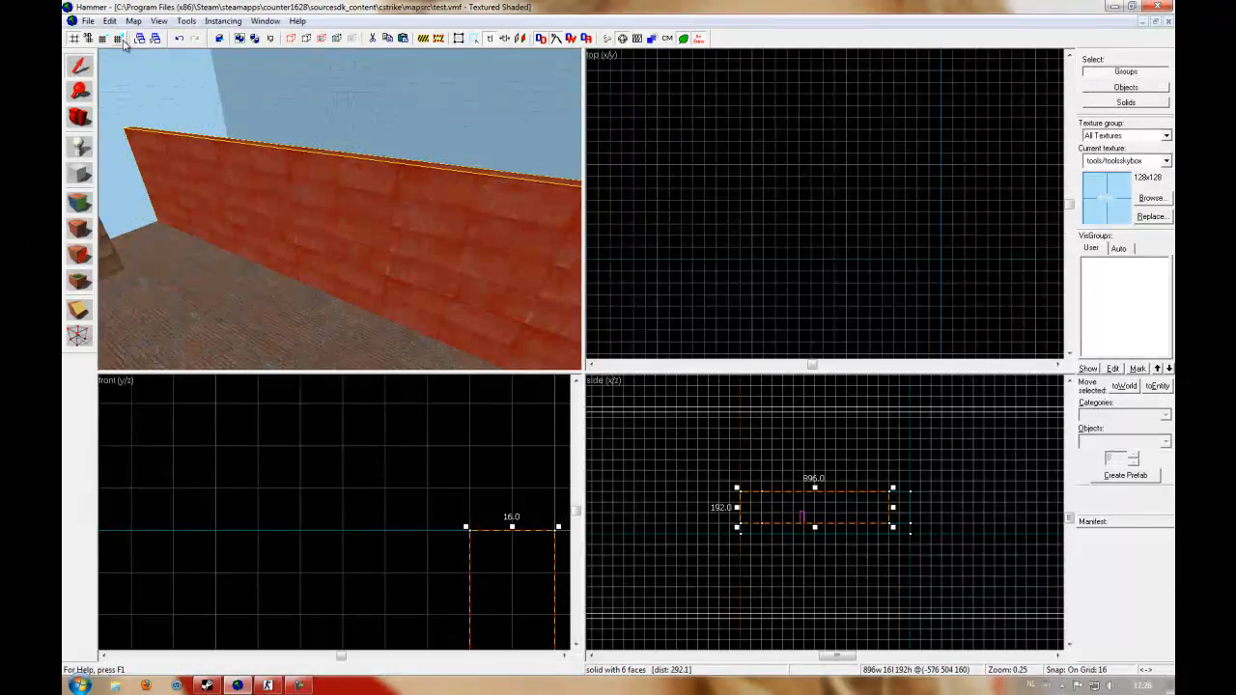
pyautogui.click(120, 40)
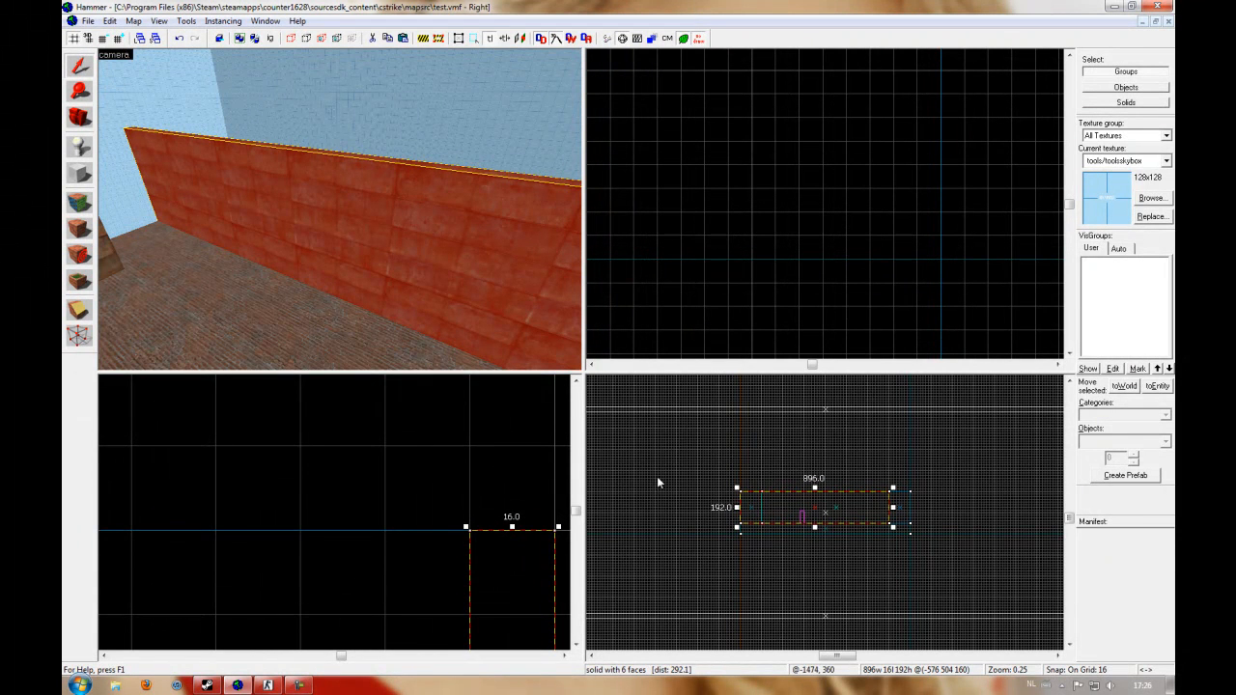
pyautogui.scroll(-10, 471, 535)
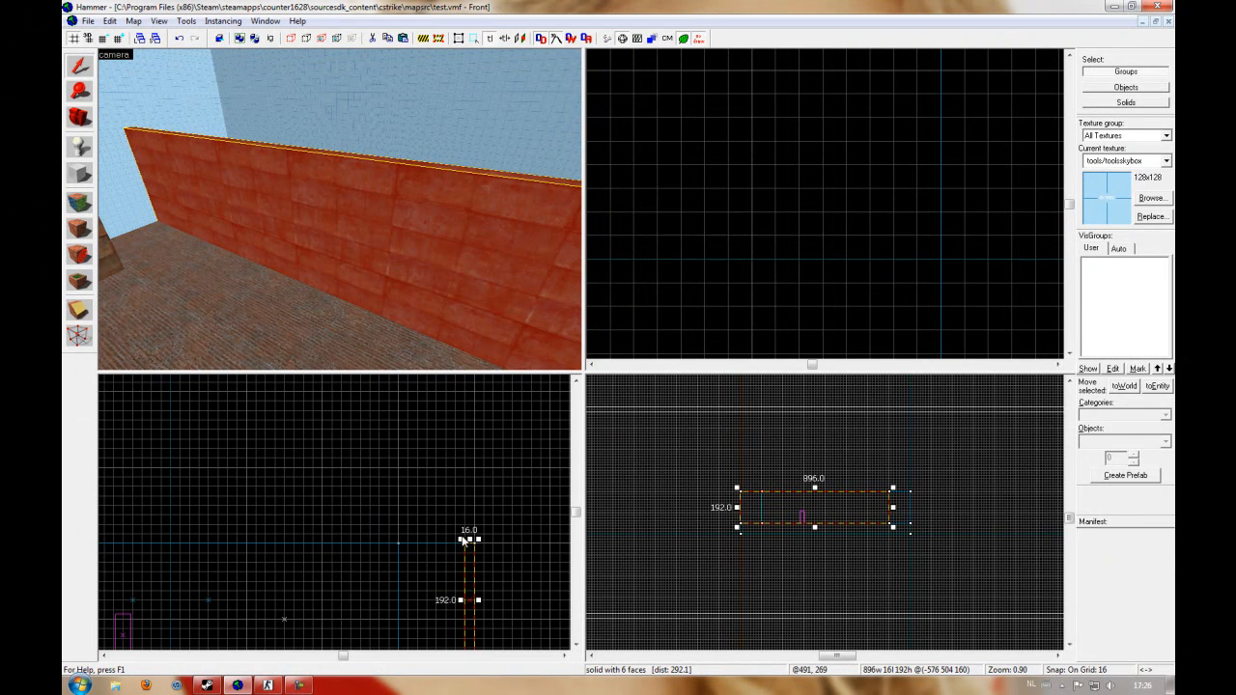
pyautogui.moveTo(461, 537)
pyautogui.mouseDown()
pyautogui.moveTo(396, 538)
pyautogui.moveTo(449, 538)
pyautogui.mouseUp()
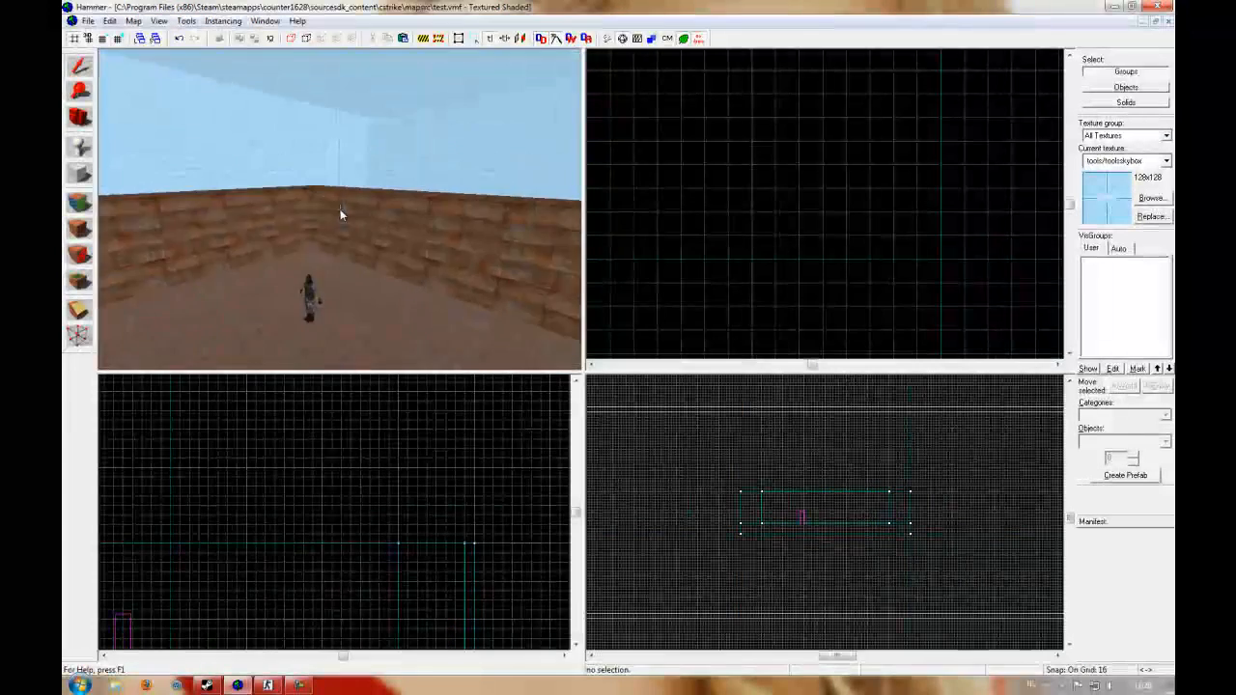
# Examine the room and the thinned positive-Y wall from inside and outside in the 3D view
pyautogui.press('s')
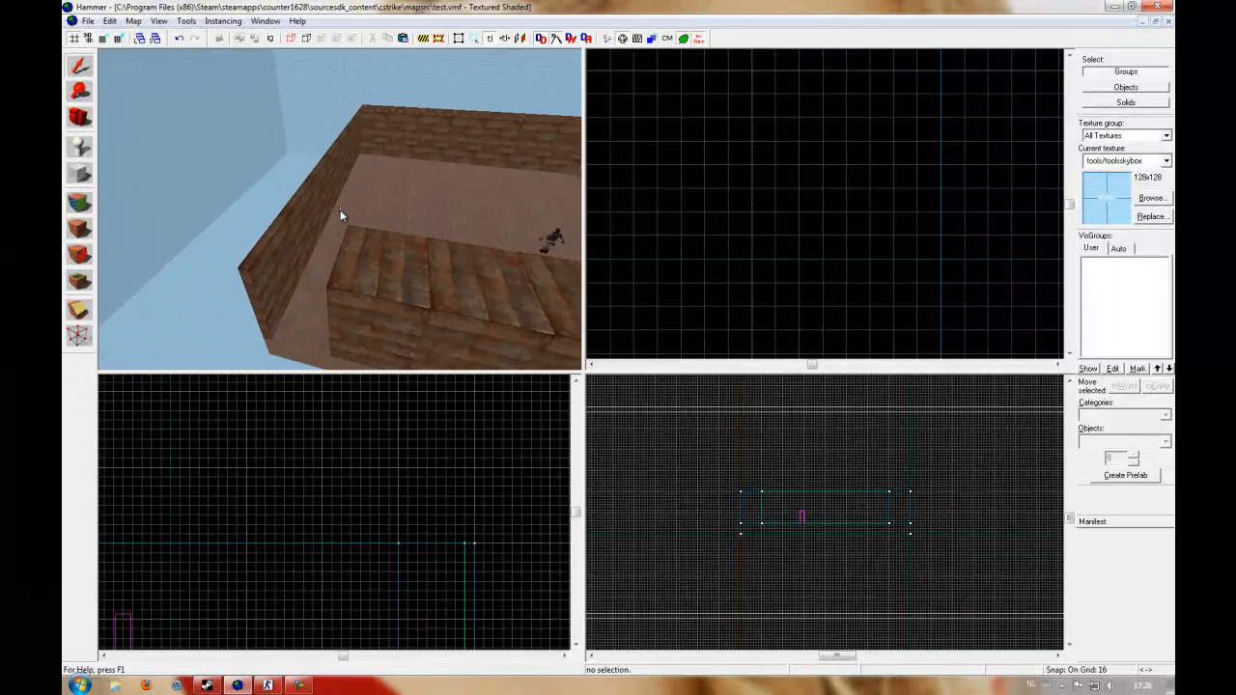
pyautogui.press('w')
pyautogui.press('s')
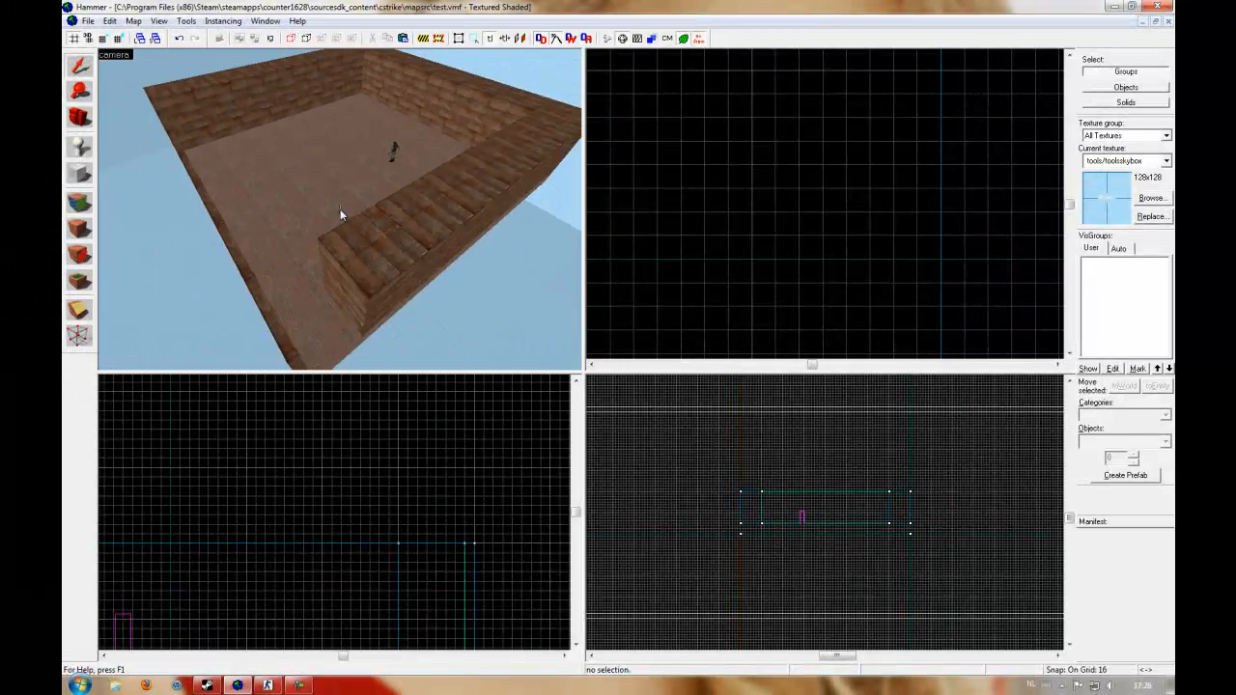
pyautogui.press('w')
pyautogui.press('s')
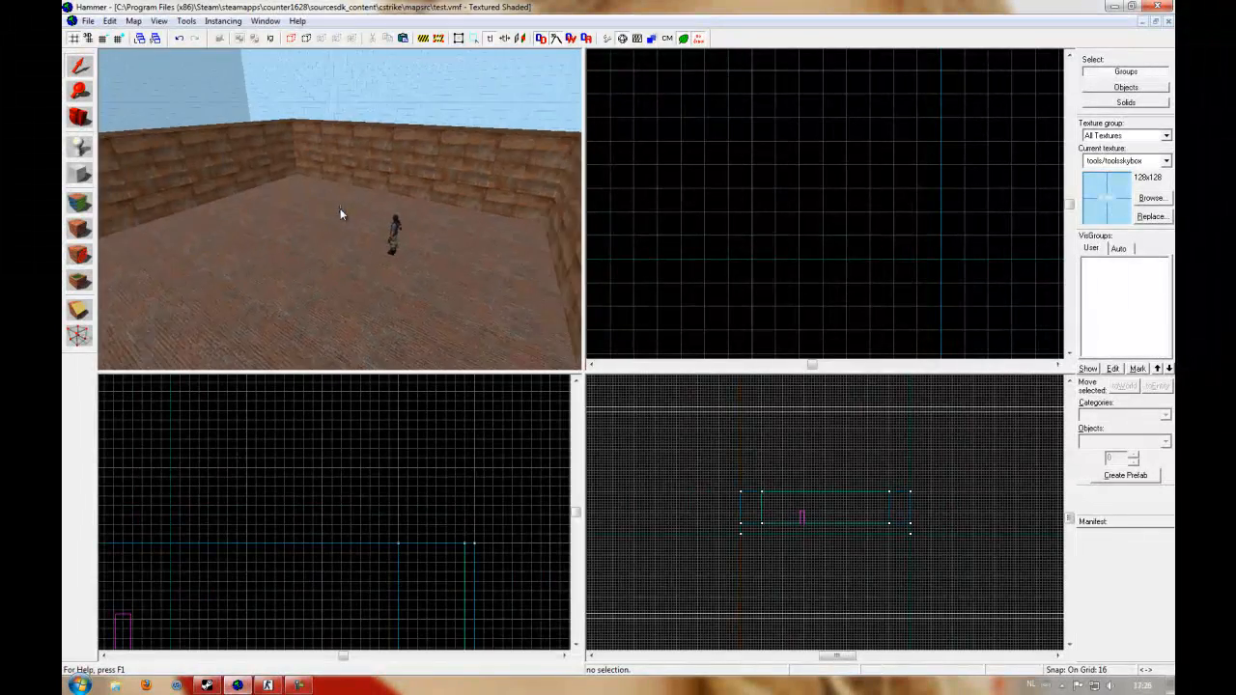
pyautogui.press('w')
pyautogui.press('s')
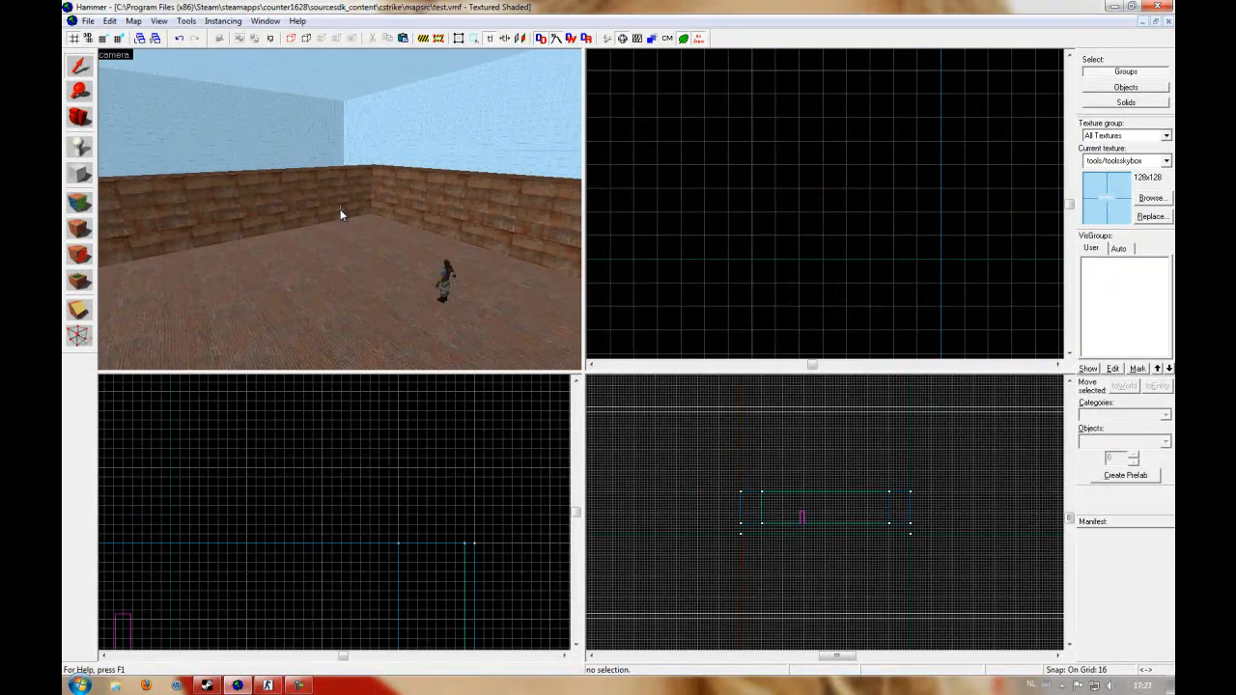
pyautogui.press('z')
# Outline a new block inside the room, 128 units wide, 224 units long and 112 units high, with the Block tool
pyautogui.click(80, 174)
pyautogui.scroll(8, 811, 520)
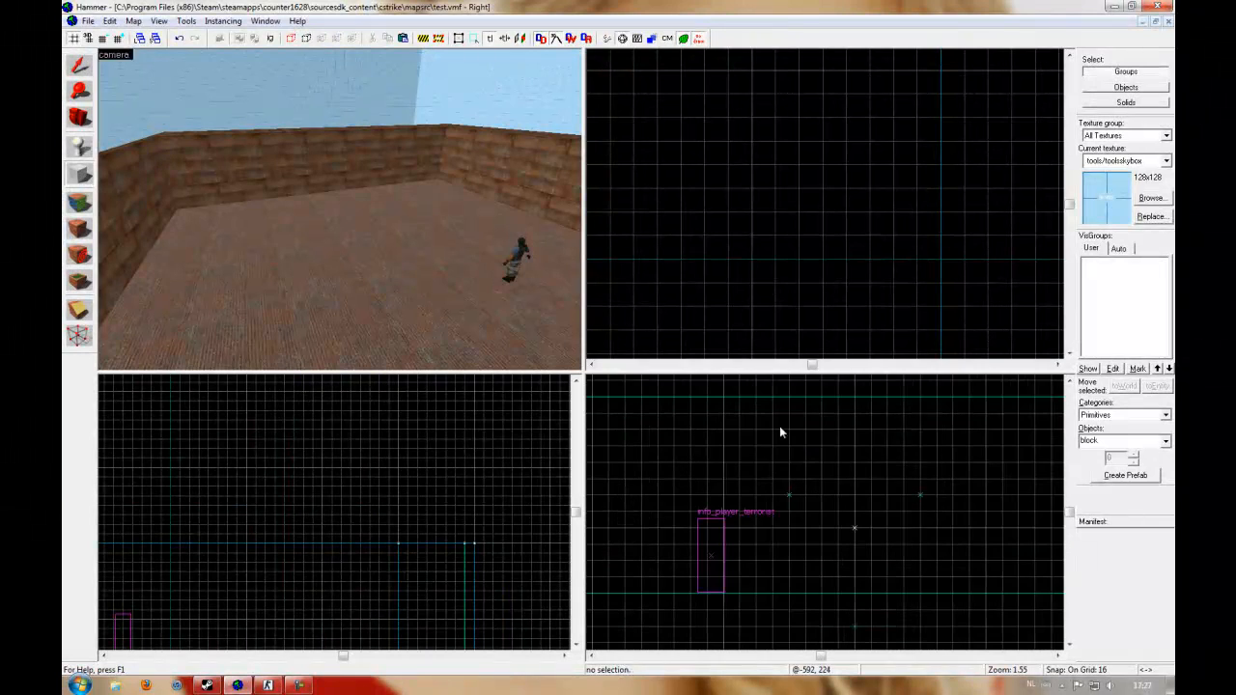
pyautogui.moveTo(772, 415); pyautogui.dragTo(927, 531)
pyautogui.scroll(-6, 904, 266)
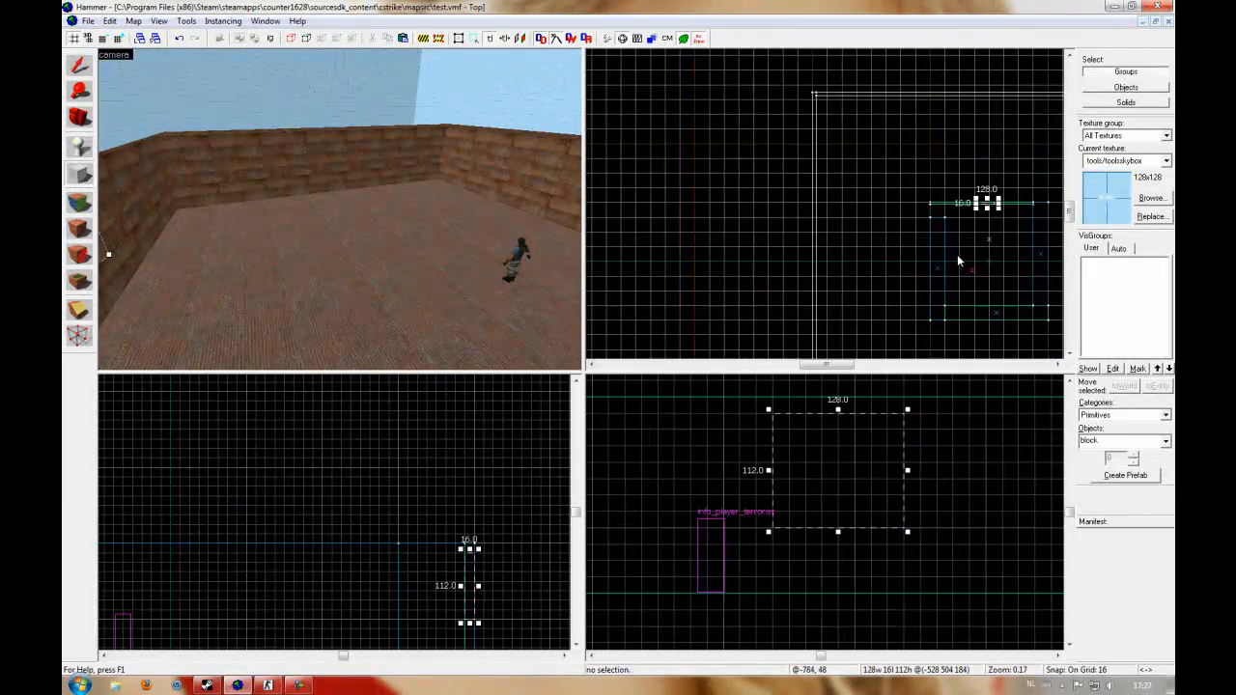
pyautogui.scroll(-3, 487, 557)
pyautogui.moveTo(484, 490); pyautogui.dragTo(392, 493)
# Filter the texture browser for "concre" and choose a pale tiled concrete/concrete_modular texture for the block
pyautogui.click(1150, 197)
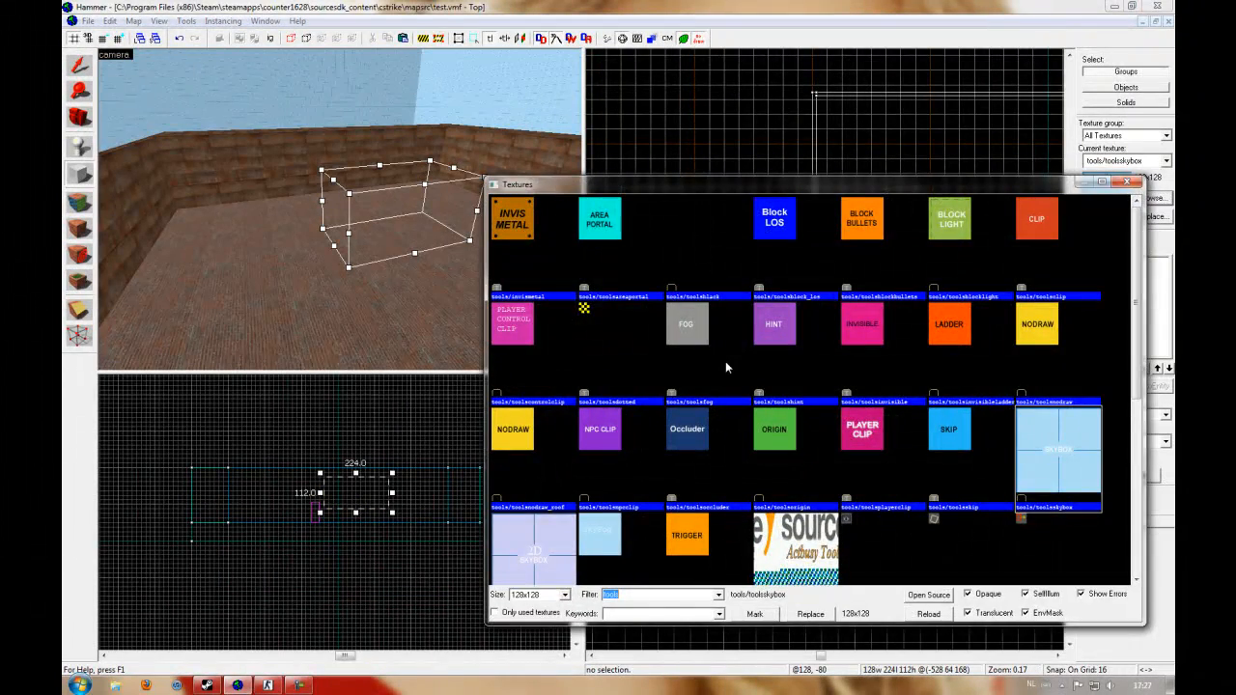
pyautogui.write('concre')
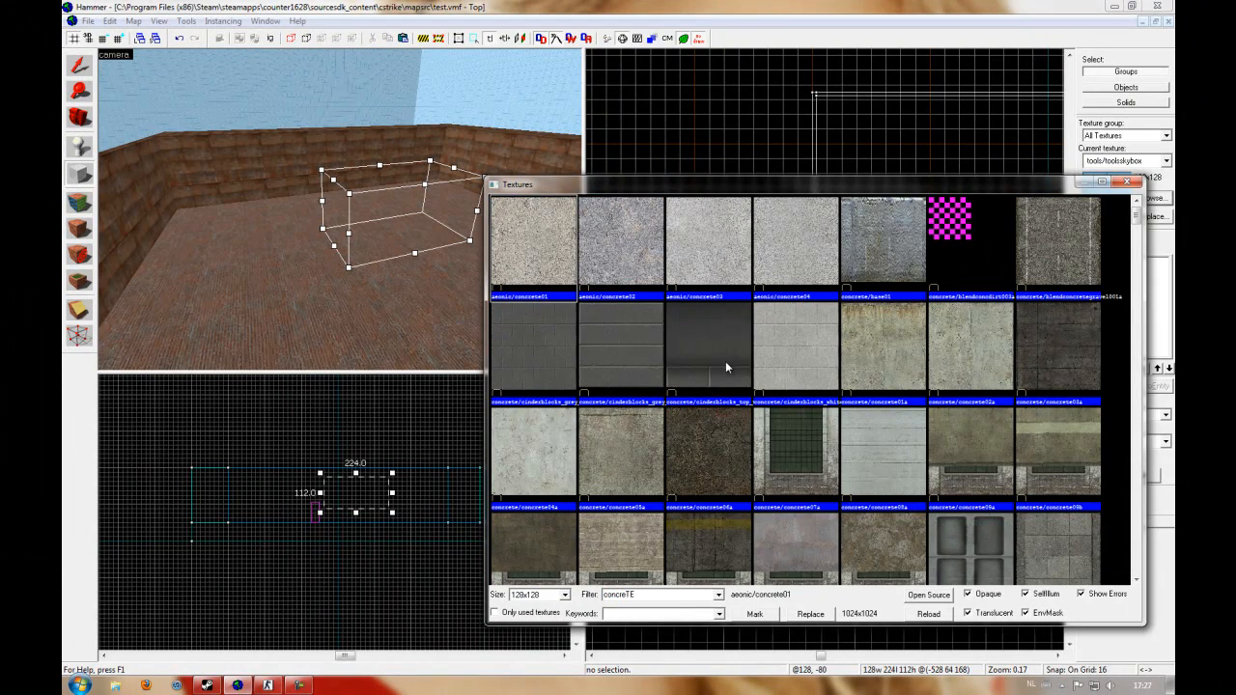
pyautogui.write('te')
pyautogui.click(817, 433)
pyautogui.scroll(-5, 820, 434)
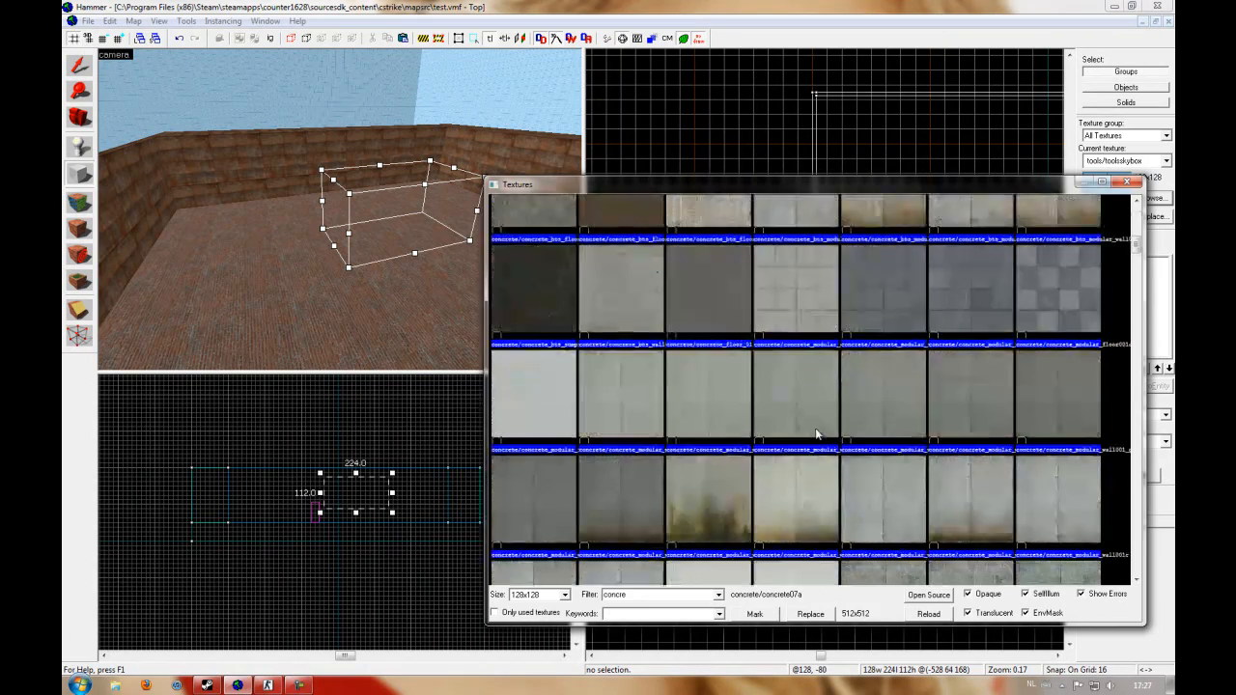
pyautogui.doubleClick(783, 319)
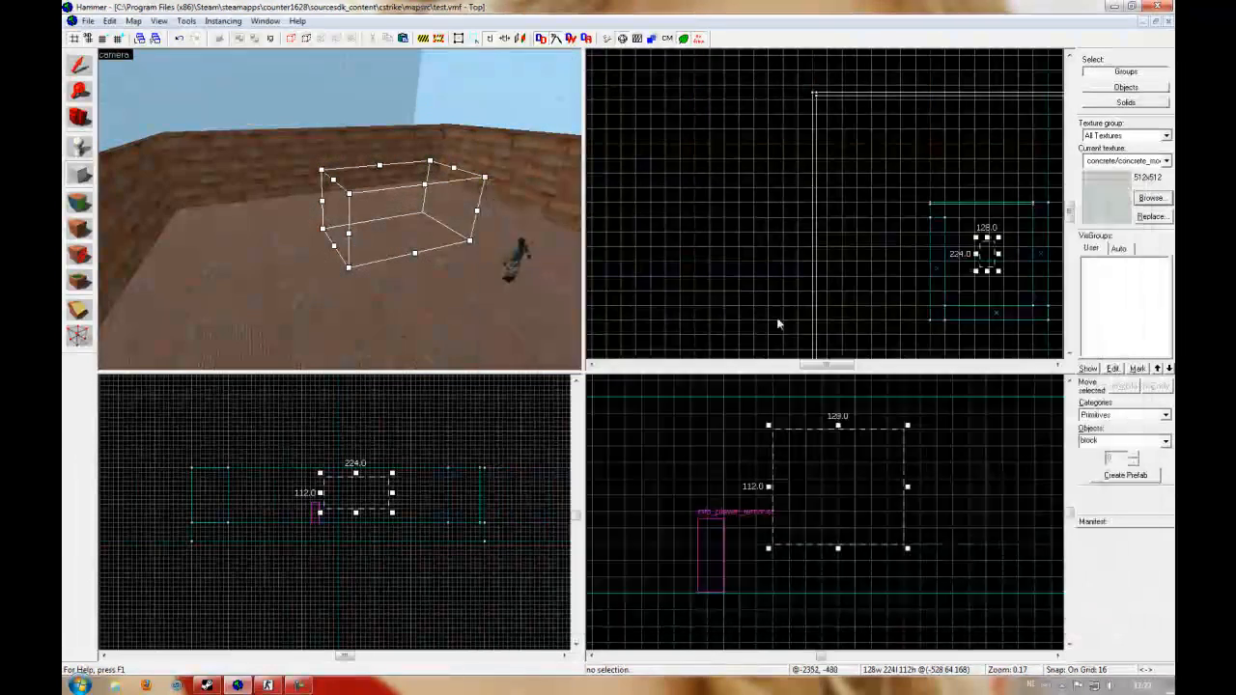
# Create the outlined concrete block, deselect it and inspect it up close in the 3D view
pyautogui.press('Return')
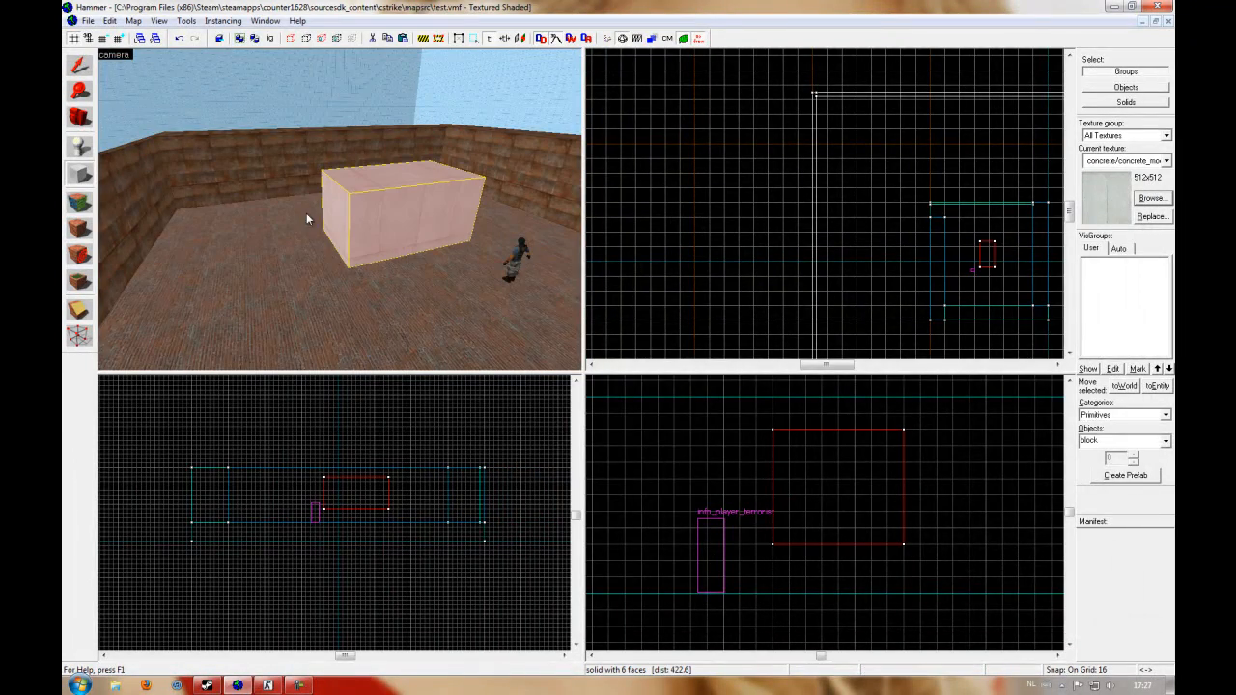
pyautogui.press('Escape')
pyautogui.press('Escape')
pyautogui.press('z')
pyautogui.press('w')
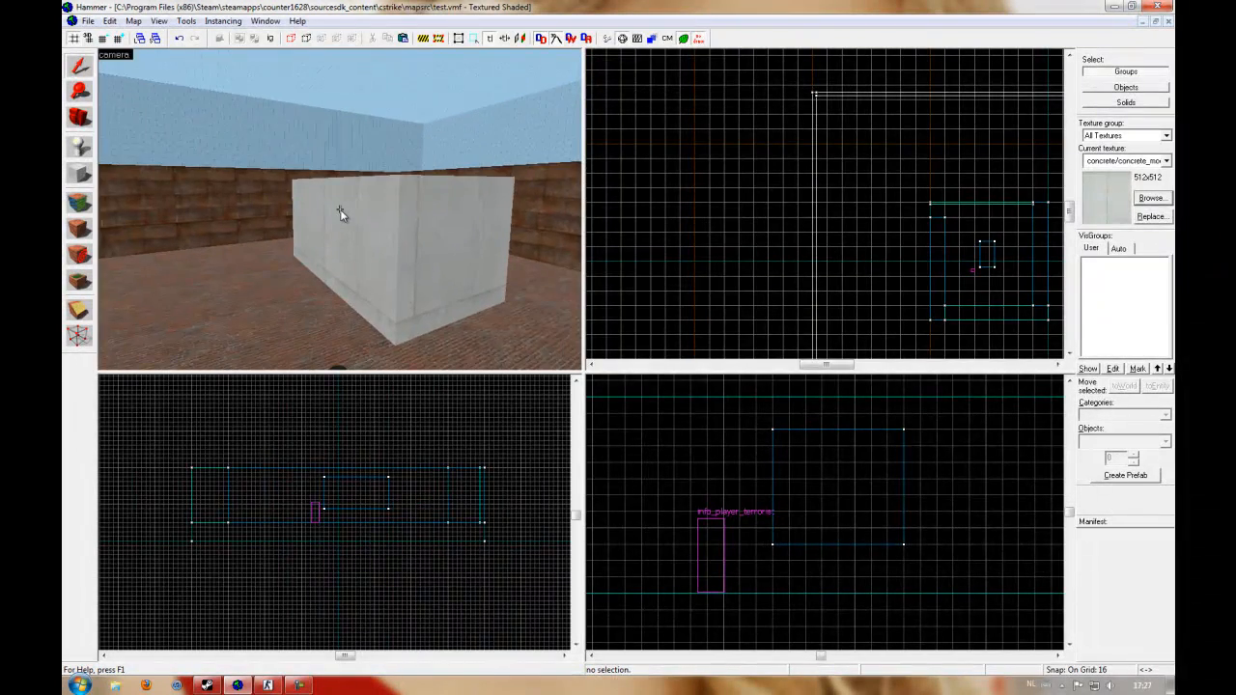
# Select the concrete block and rotate it in the top view until it stands diagonally to the room walls
pyautogui.press('z')
pyautogui.click(340, 212)
pyautogui.press('s')
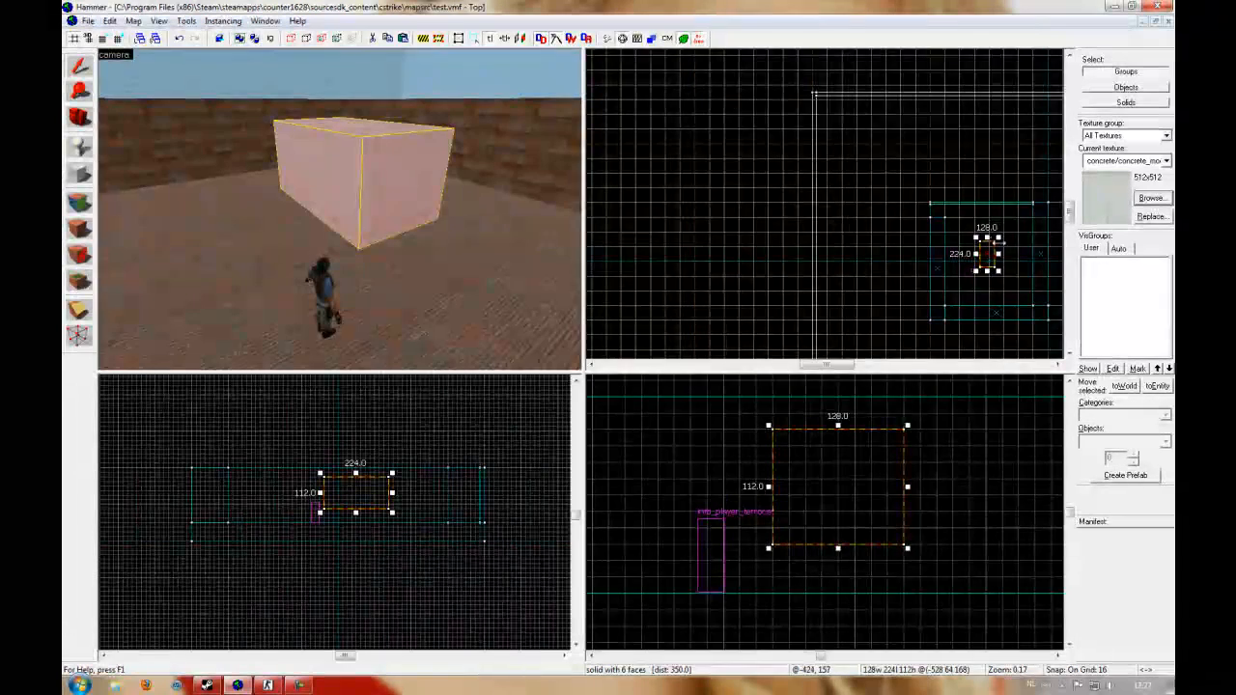
pyautogui.scroll(5, 990, 235)
pyautogui.scroll(-1, 953, 237)
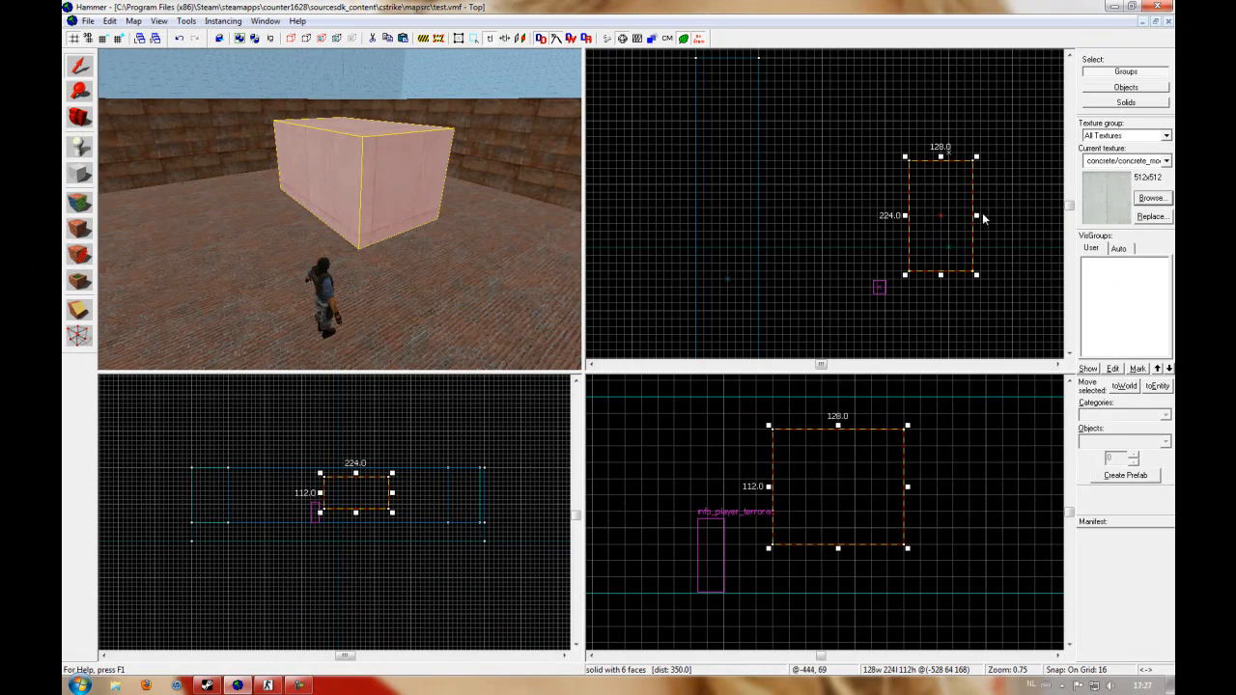
pyautogui.moveTo(975, 216); pyautogui.dragTo(893, 218)
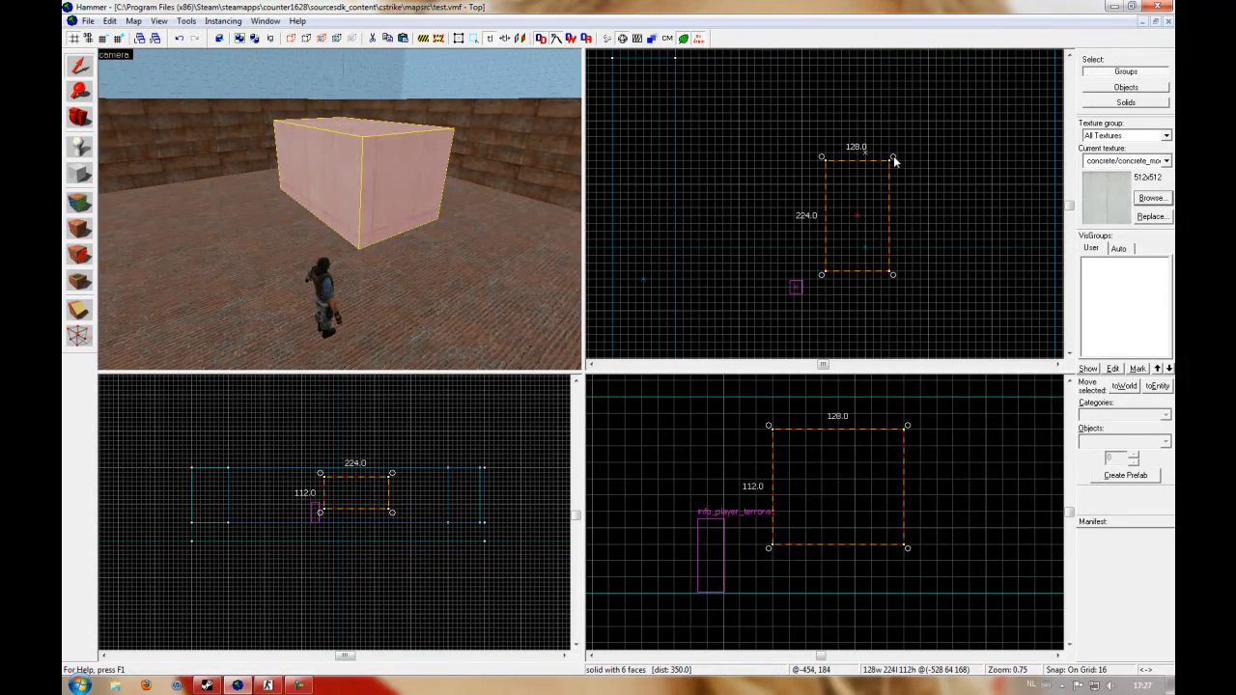
pyautogui.moveTo(893, 155); pyautogui.dragTo(763, 237)
pyautogui.moveTo(916, 183); pyautogui.dragTo(878, 254)
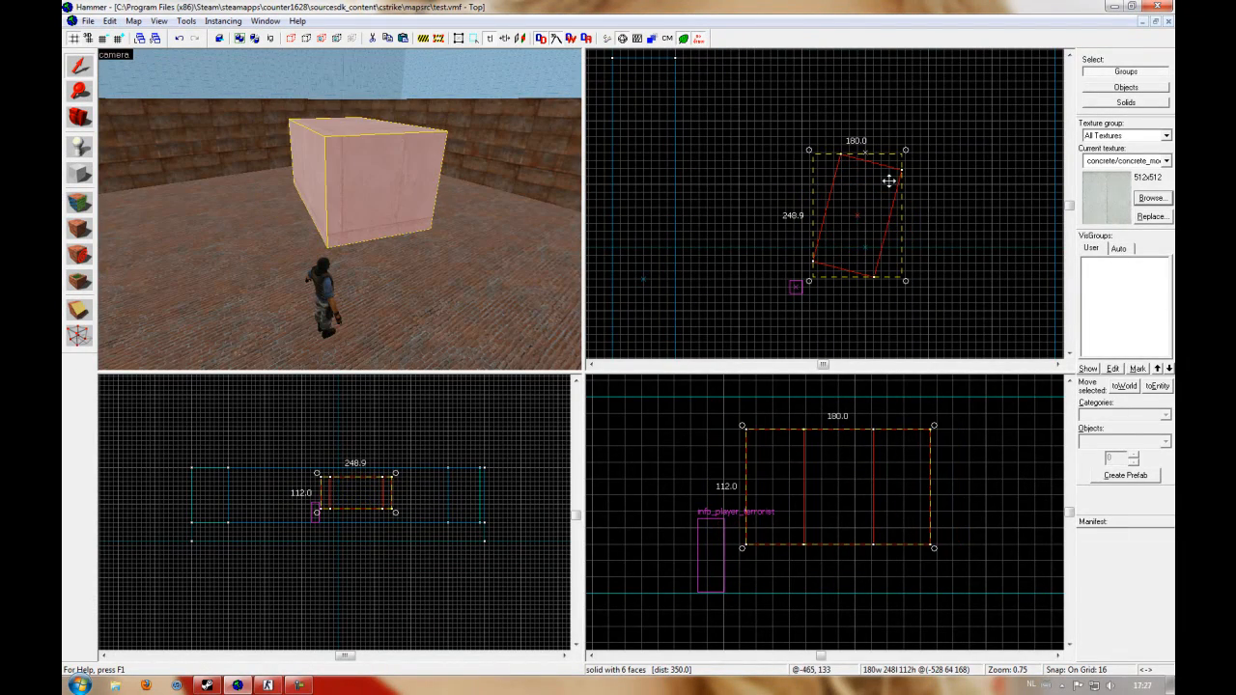
pyautogui.moveTo(906, 153); pyautogui.dragTo(913, 199)
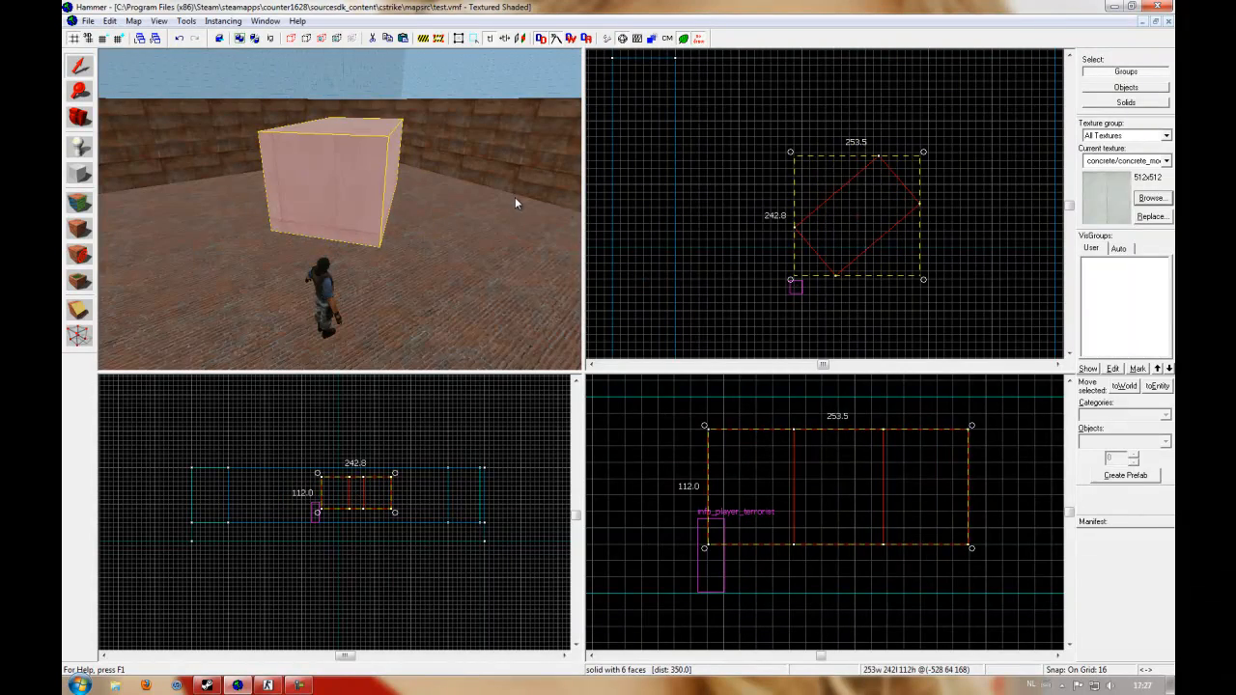
# Inspect and reselect the rotated block, and skew it in the top view into a parallelogram about 253.5 by 175.9 units
pyautogui.press('Escape')
pyautogui.press('z')
pyautogui.press('w')
pyautogui.press('s')
pyautogui.press('w')
pyautogui.click(339, 209)
pyautogui.press('z')
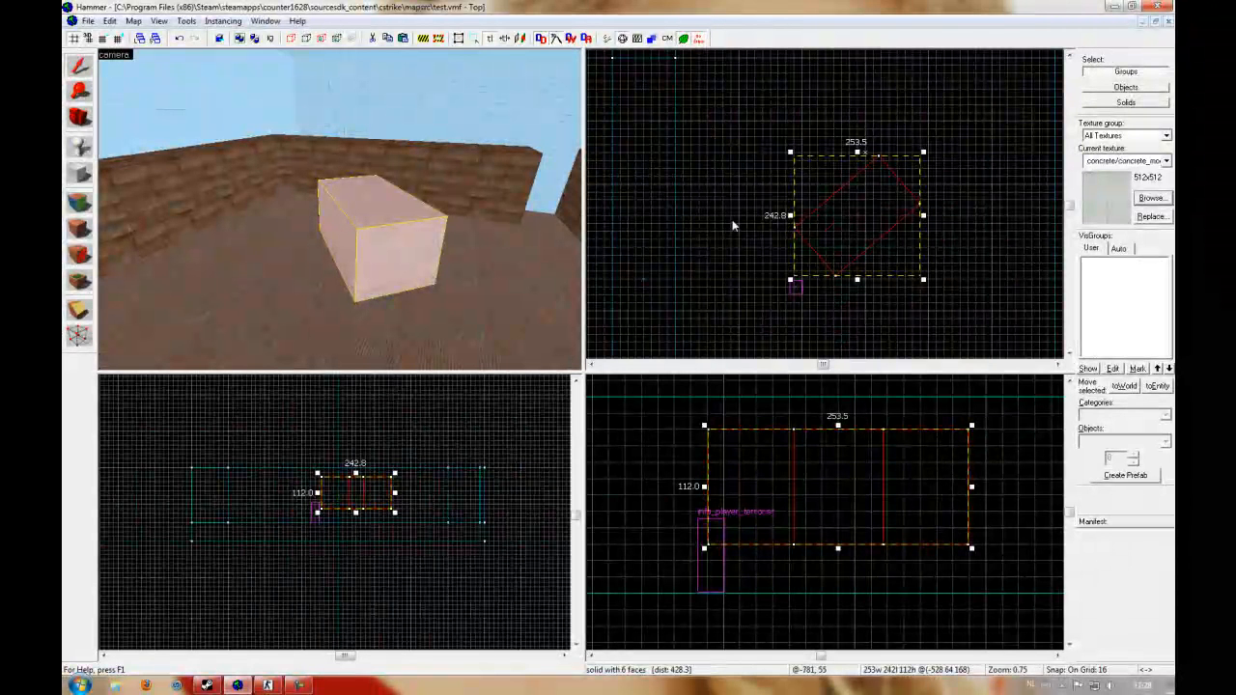
pyautogui.click(866, 216)
pyautogui.moveTo(922, 219); pyautogui.dragTo(899, 155)
pyautogui.moveTo(913, 124); pyautogui.dragTo(858, 262)
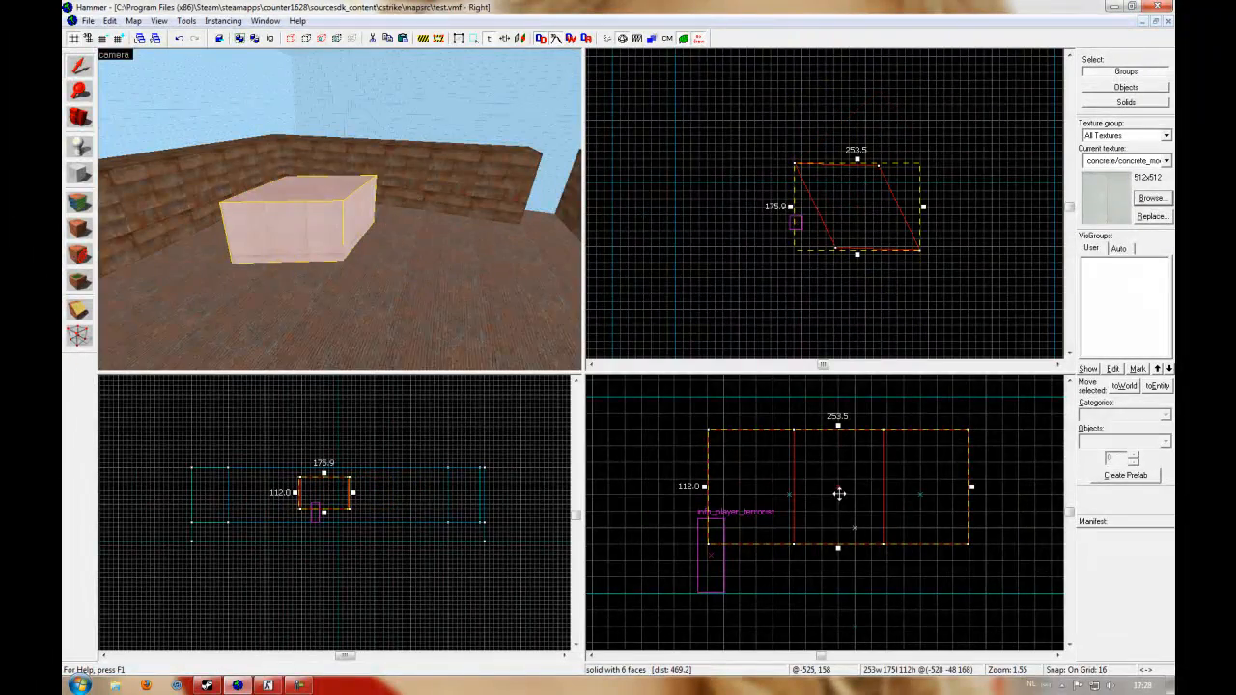
# Examine in the top view how the skewed block's corners line up with the 16-unit grid
pyautogui.scroll(6, 865, 261)
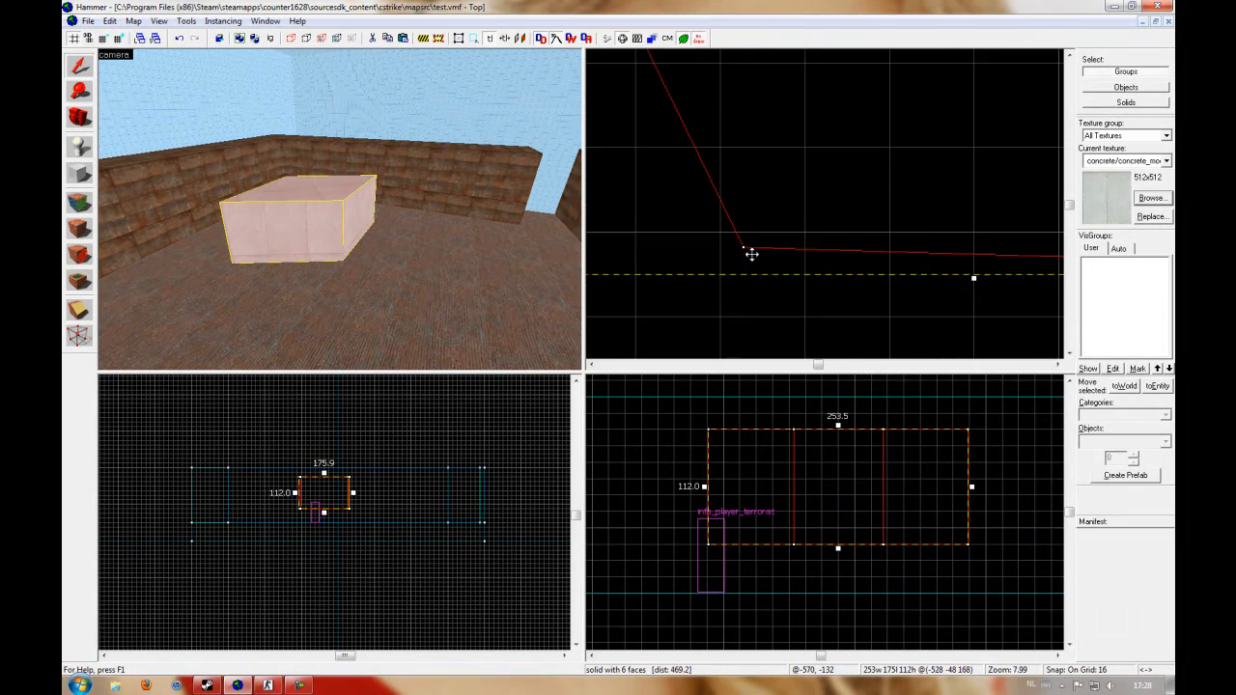
pyautogui.scroll(-3, 821, 262)
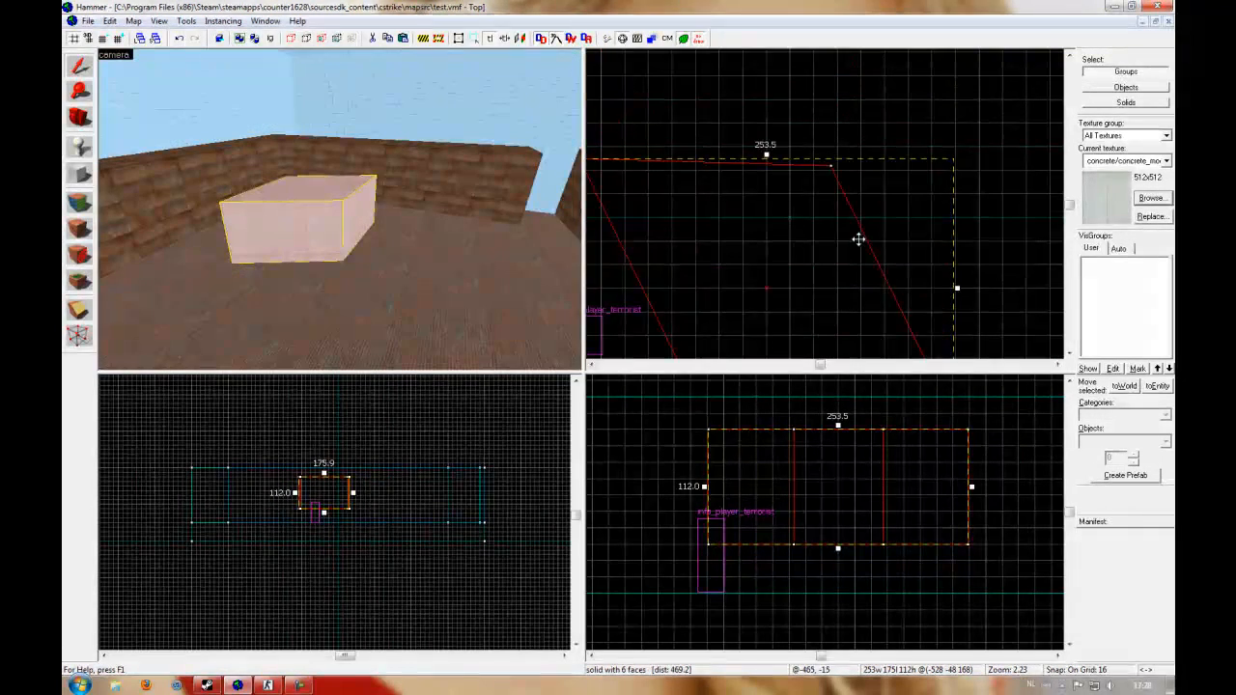
pyautogui.scroll(-4, 838, 227)
pyautogui.scroll(7, 844, 198)
pyautogui.scroll(-10, 852, 248)
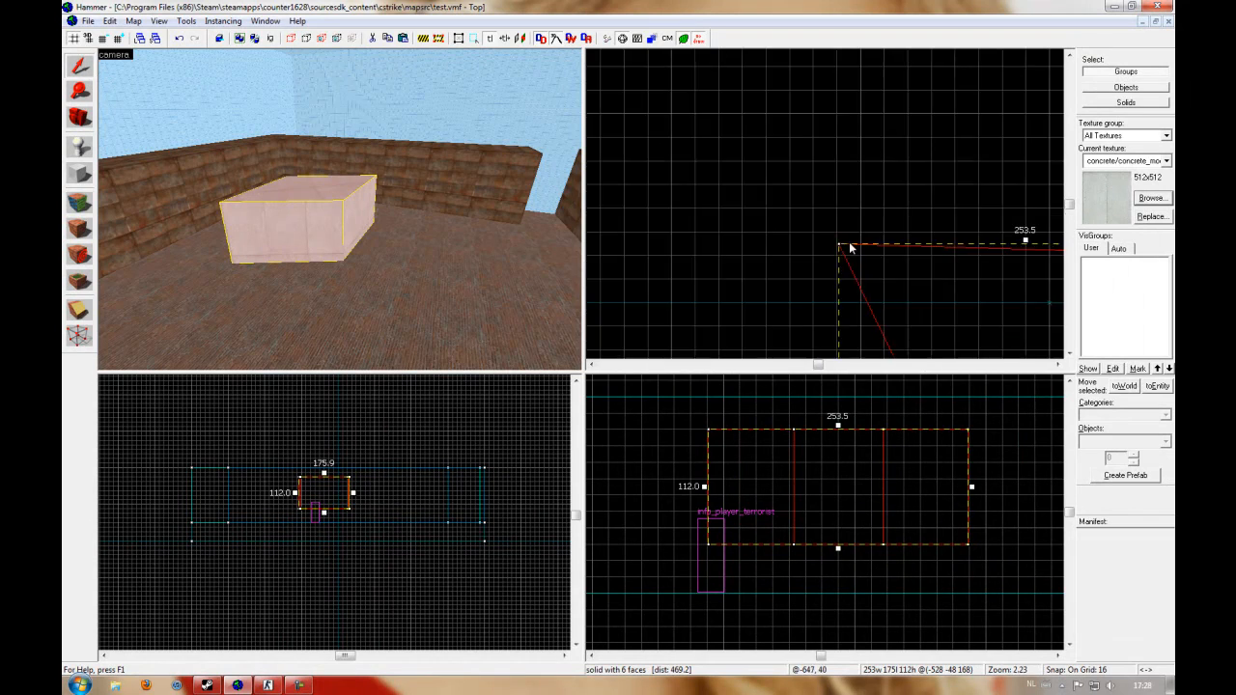
pyautogui.scroll(5, 768, 234)
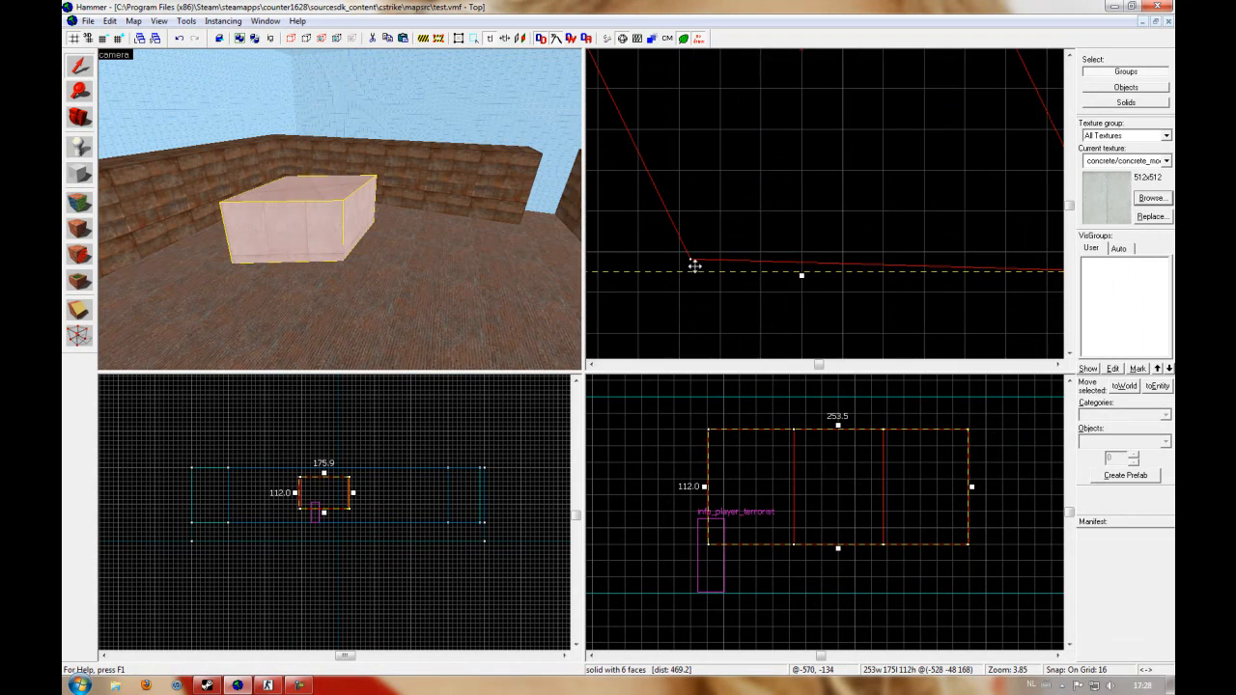
# Deselect the skewed block and inspect it from several sides in the 3D view
pyautogui.press('Escape')
pyautogui.press('z')
pyautogui.press('w')
pyautogui.press('a')
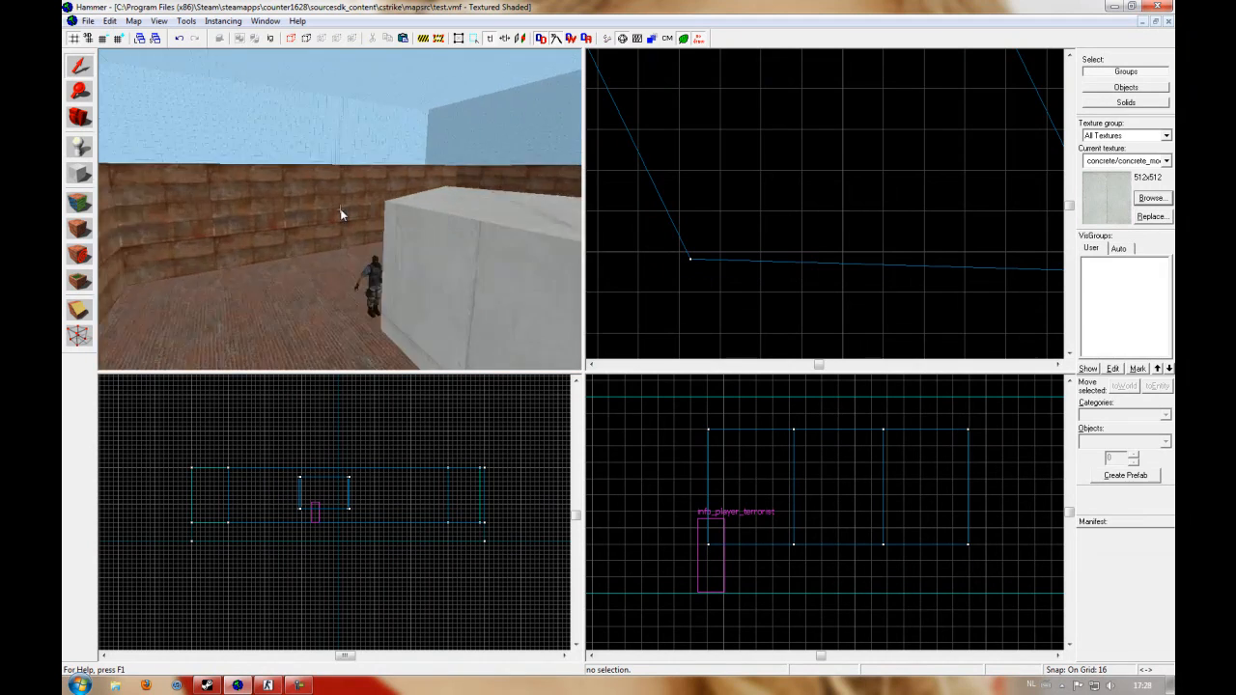
pyautogui.press('w')
pyautogui.press('d')
pyautogui.press('s')
pyautogui.press('z')
# Select the skewed block, check its edges against the grid in the side view and delete it
pyautogui.click(341, 210)
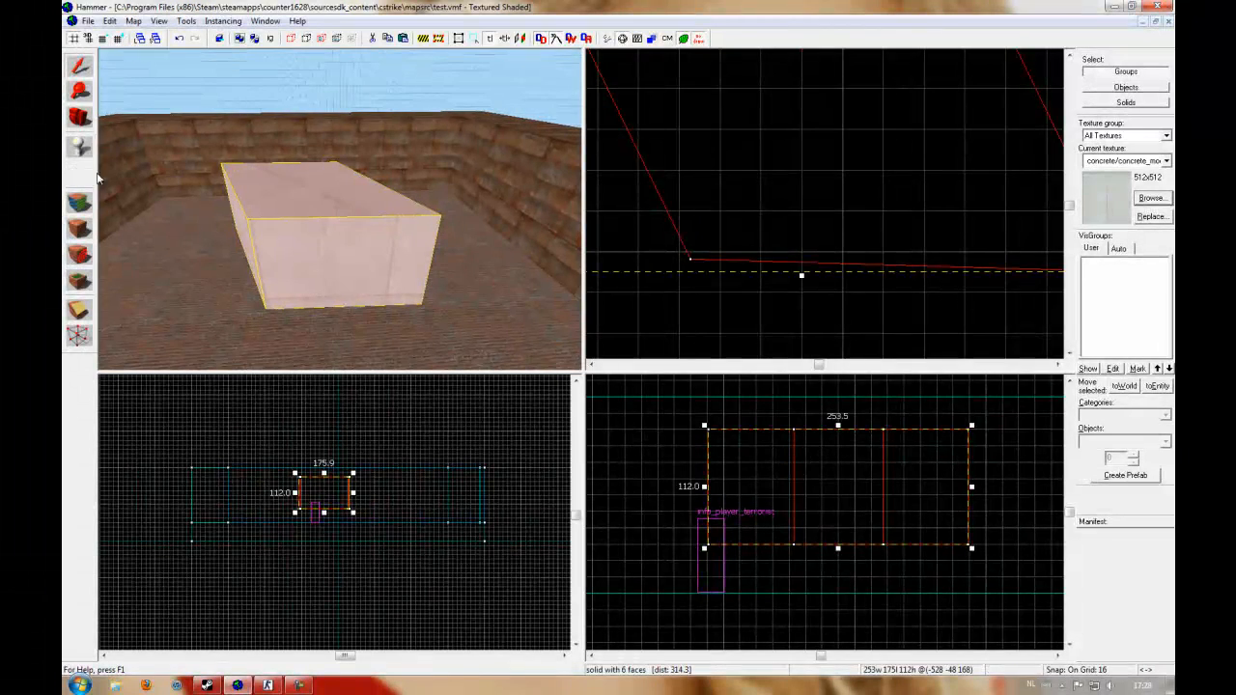
pyautogui.scroll(3, 745, 448)
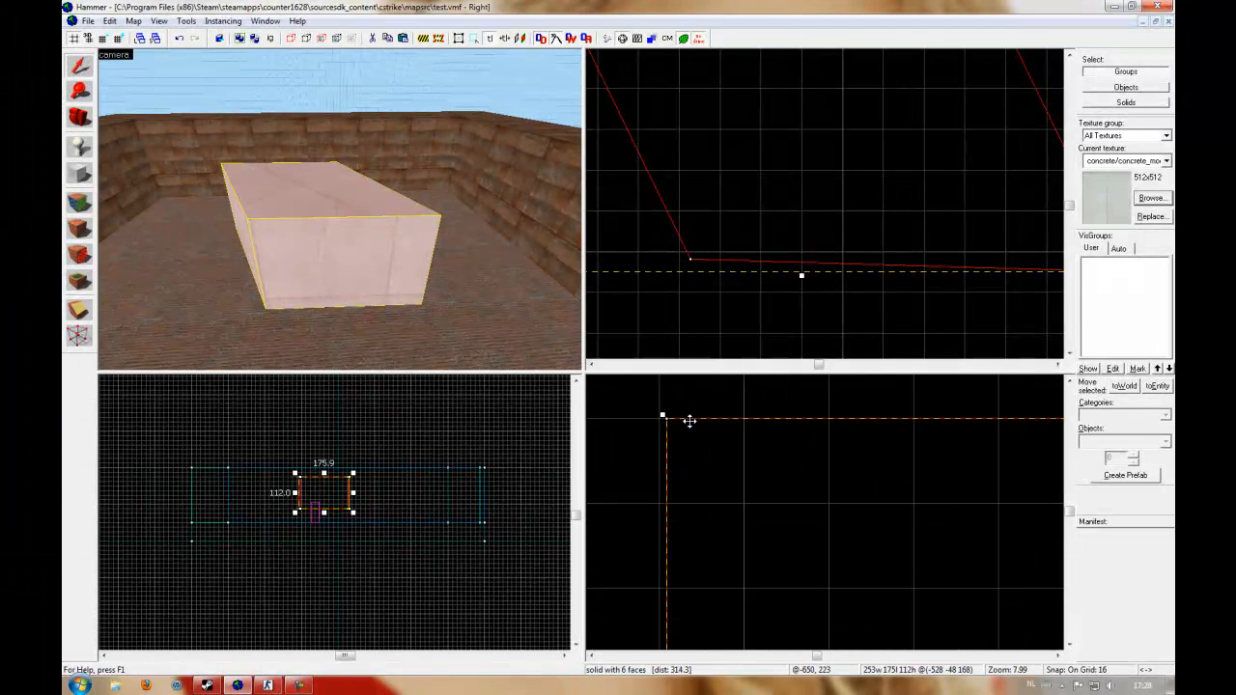
pyautogui.scroll(-5, 734, 295)
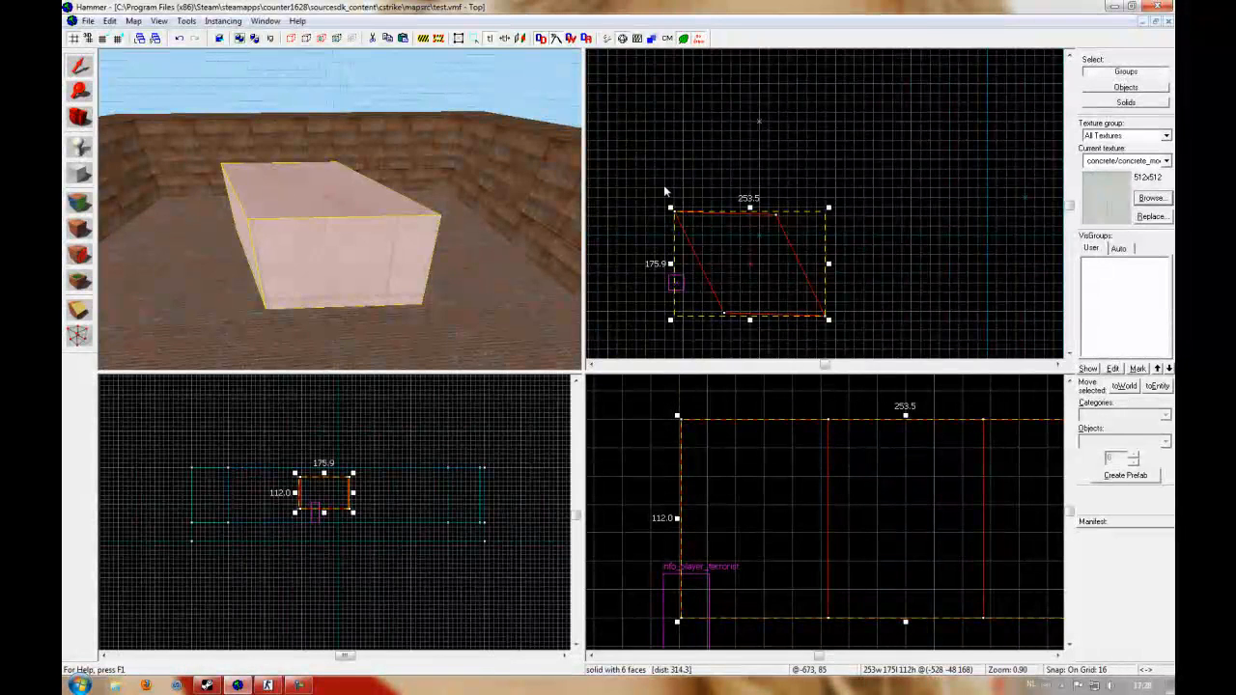
pyautogui.press('Delete')
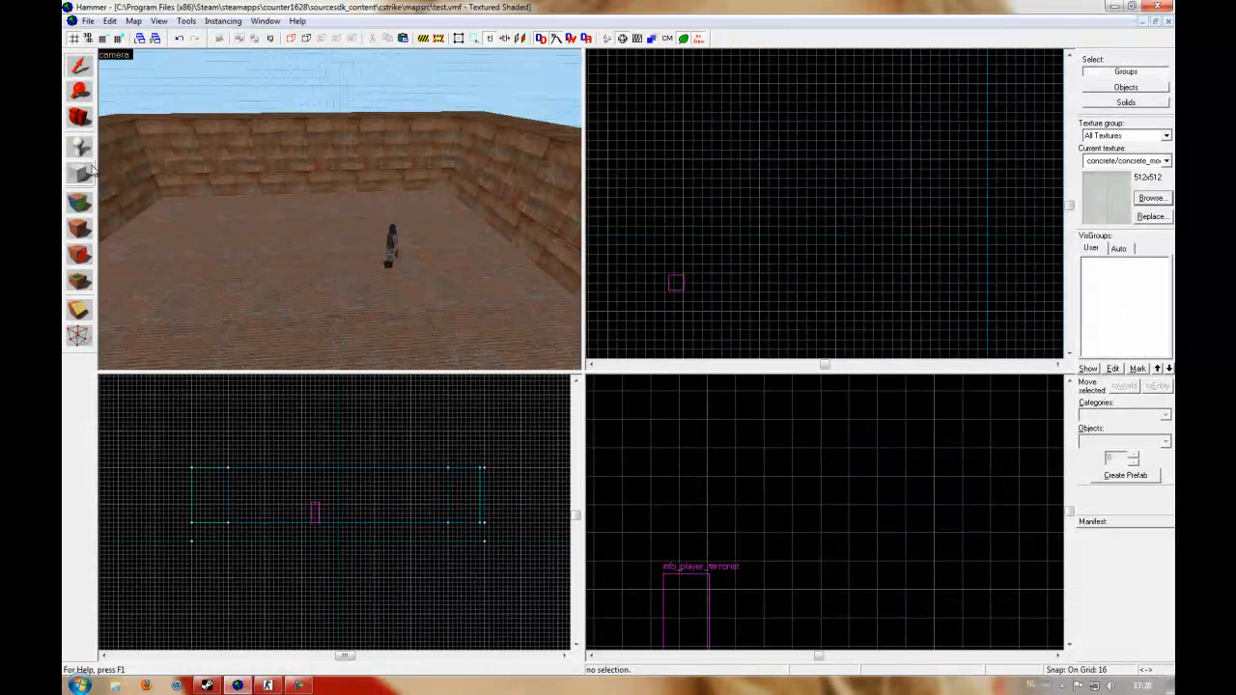
# Outline a new block 256 by 256 units against the inner corner of the room with the Block tool
pyautogui.press('z')
pyautogui.press('w')
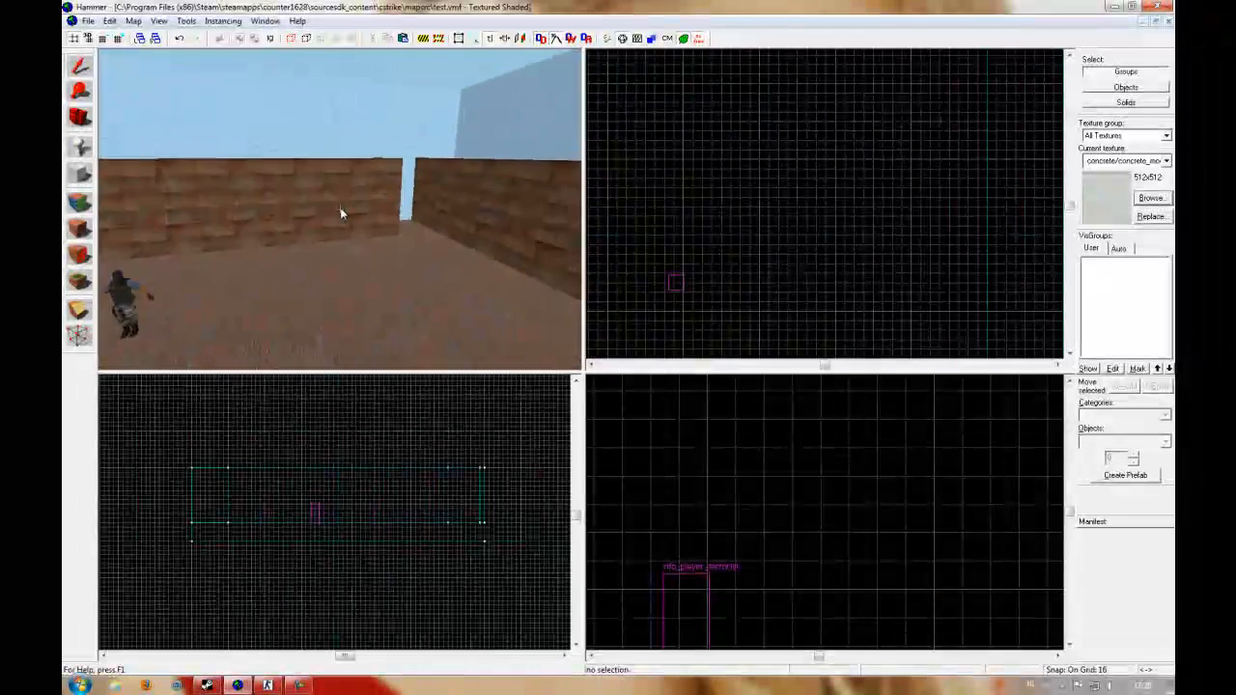
pyautogui.press('w')
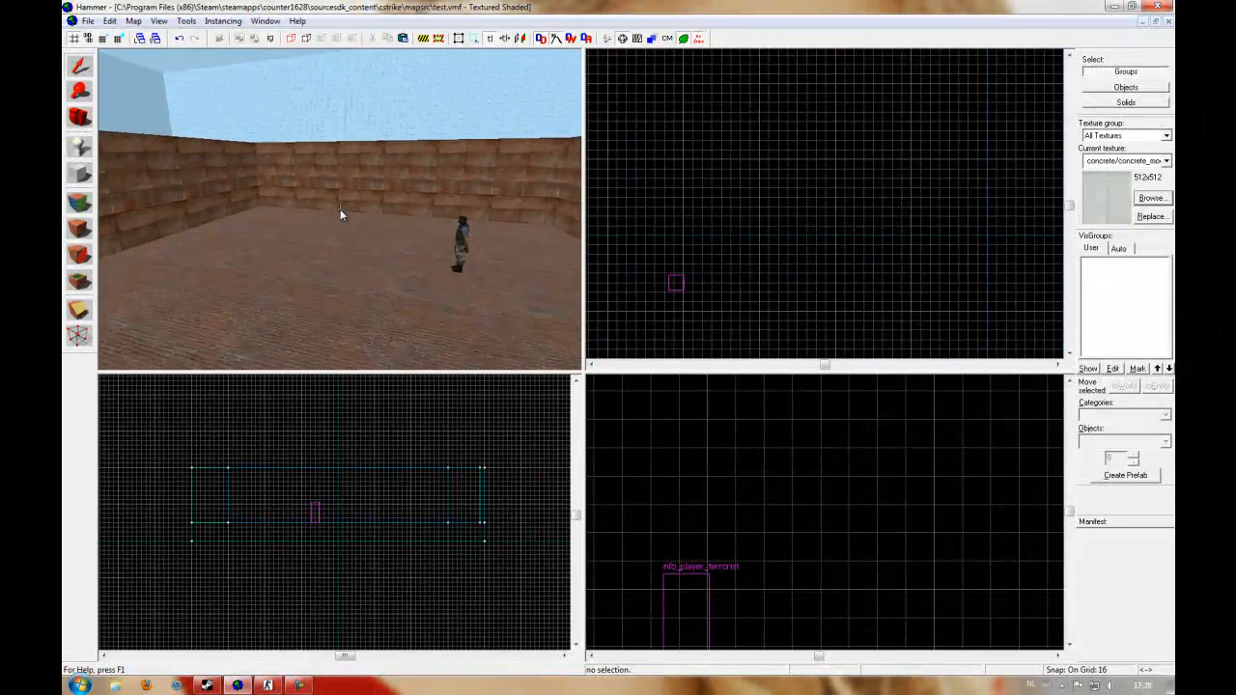
pyautogui.press('w')
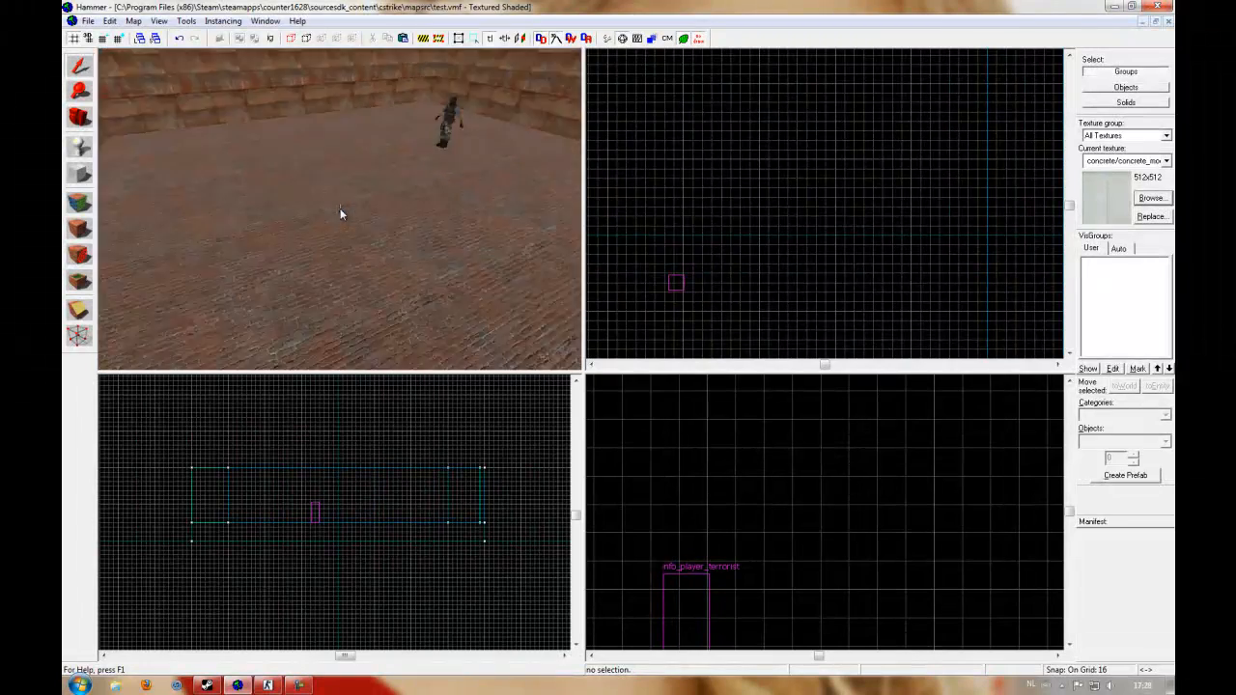
pyautogui.press('z')
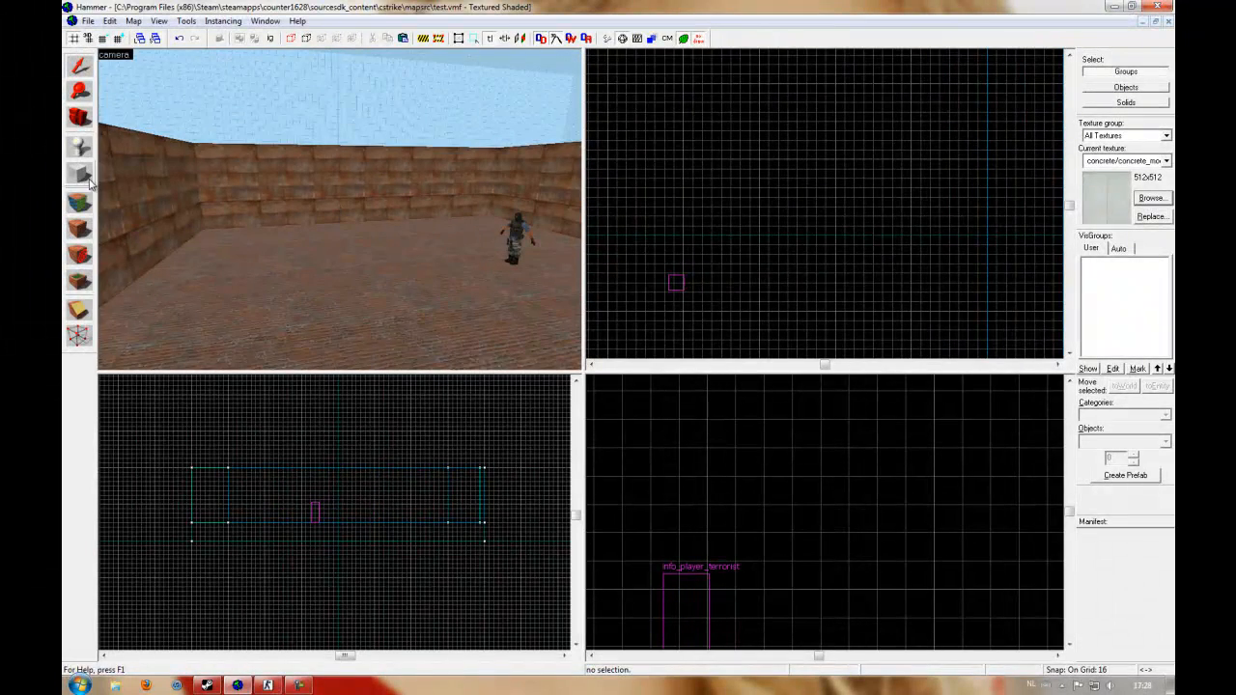
pyautogui.click(79, 173)
pyautogui.scroll(-5, 845, 290)
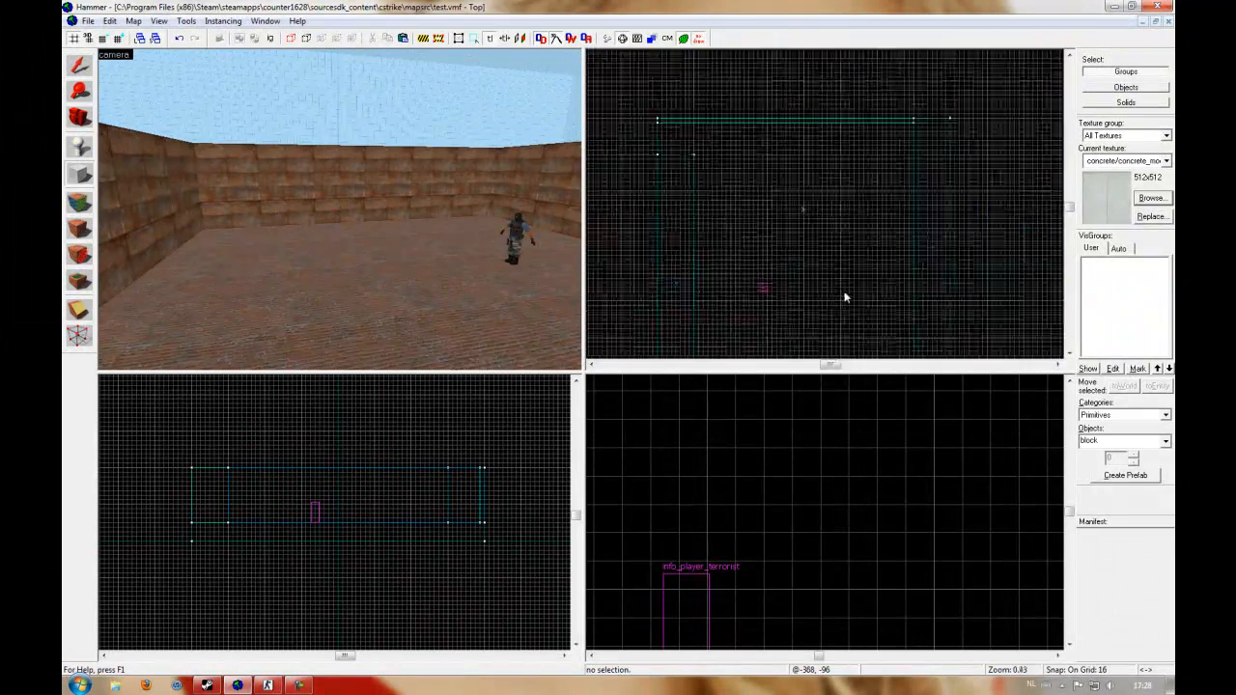
pyautogui.scroll(1, 872, 316)
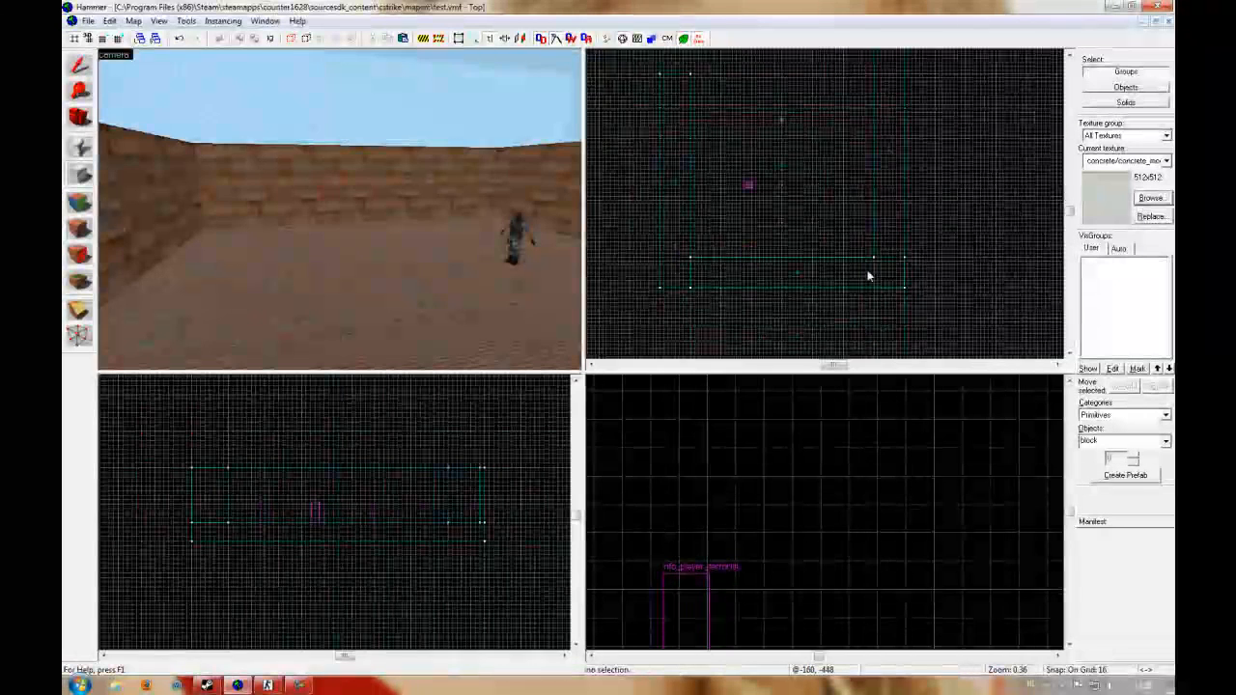
pyautogui.moveTo(874, 260); pyautogui.dragTo(813, 199)
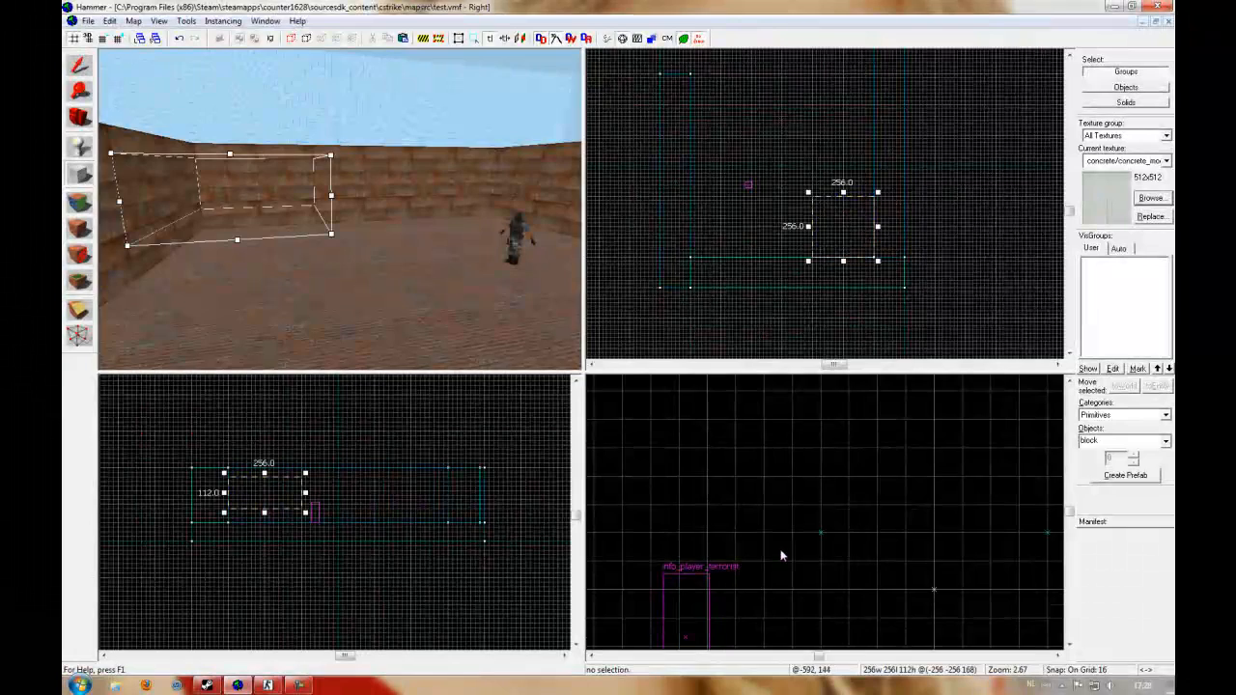
# Set the outlined block down on the floor at about 112 units high, create it and clear the selection
pyautogui.scroll(-7, 807, 569)
pyautogui.moveTo(941, 456); pyautogui.dragTo(951, 492)
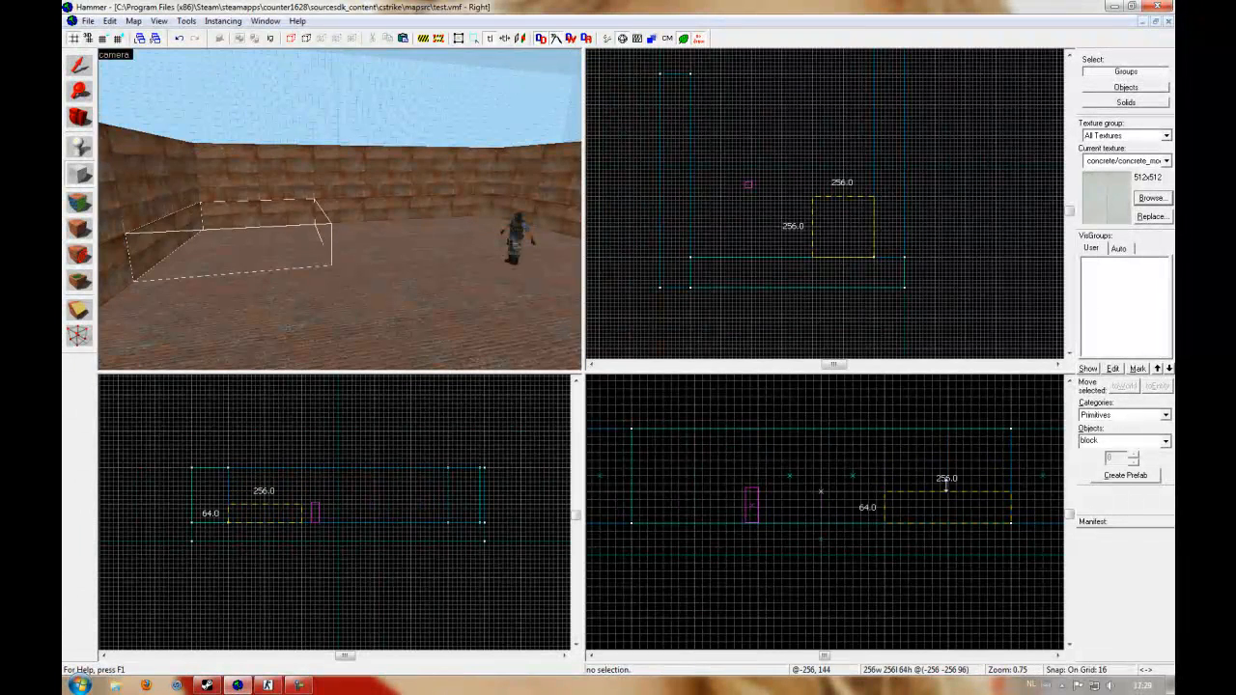
pyautogui.press('Return')
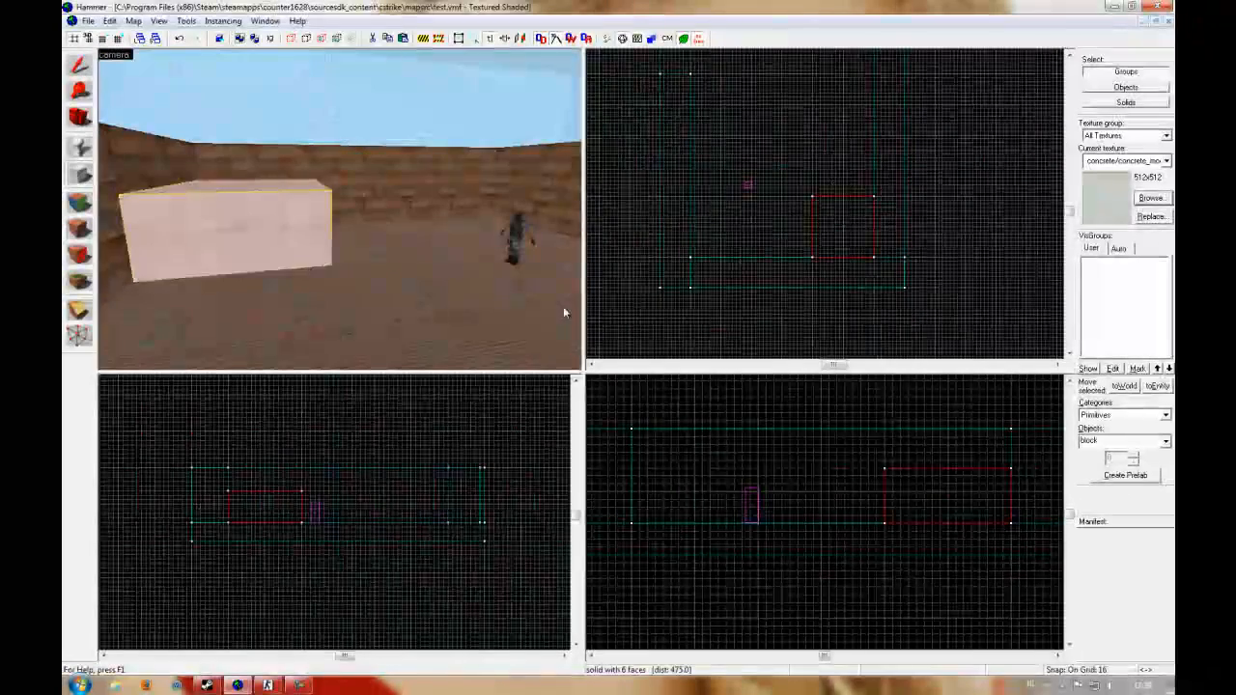
pyautogui.press('Escape')
pyautogui.press('Escape')
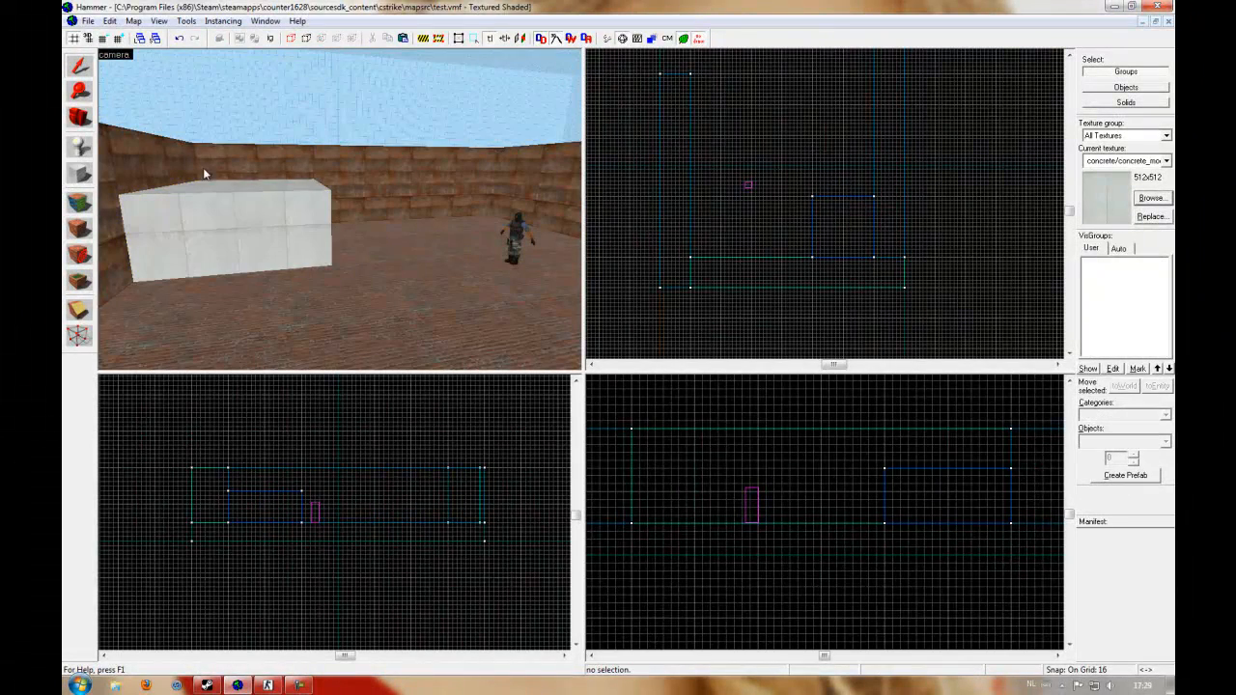
# Place an info_player_terrorist entity on top of the concrete block in the room corner
pyautogui.press('z')
pyautogui.press('w')
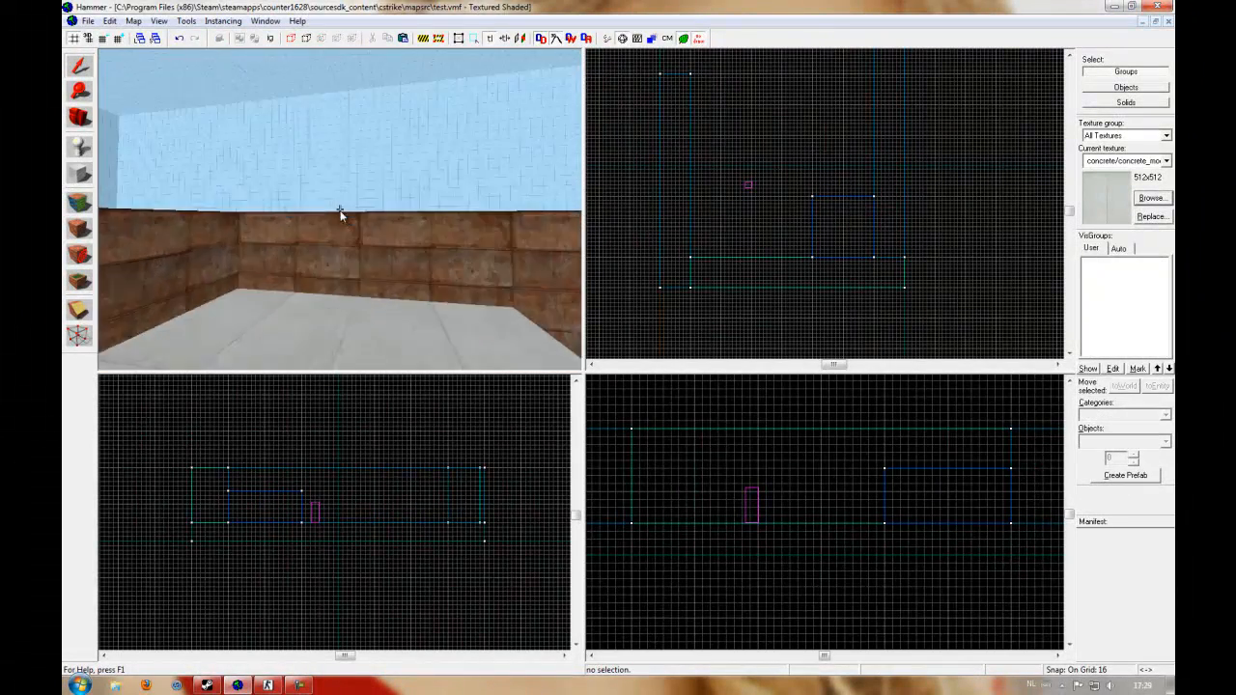
pyautogui.press('s')
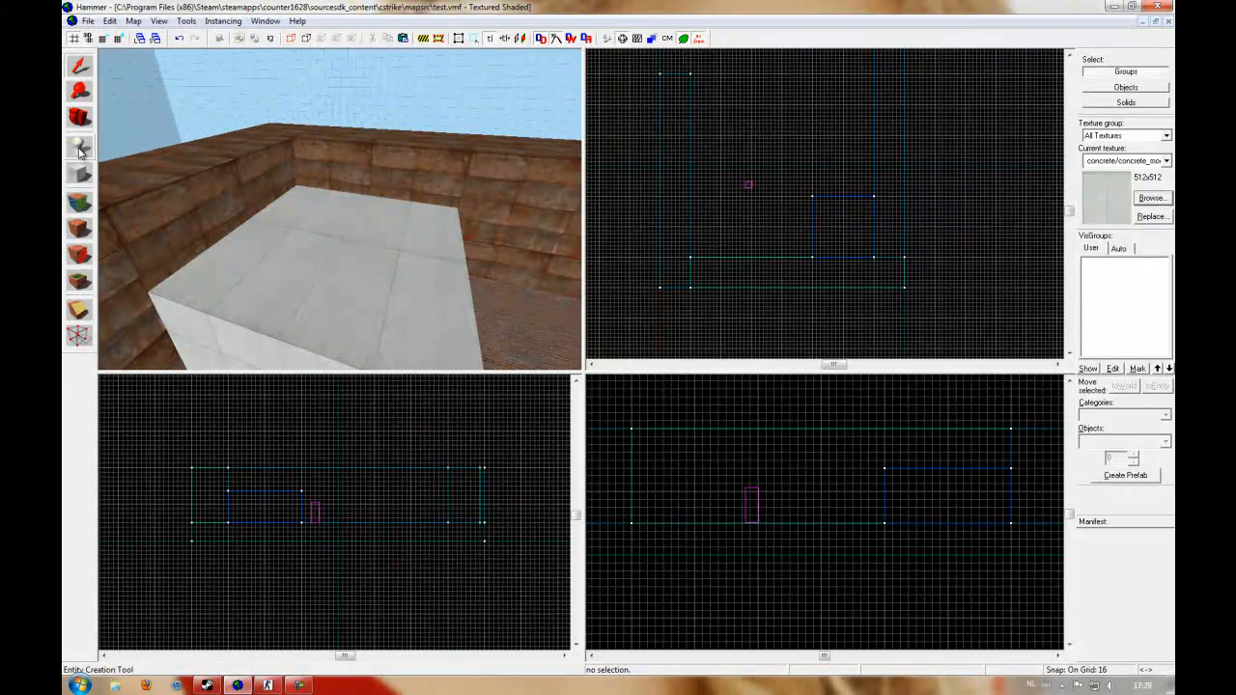
pyautogui.click(79, 149)
pyautogui.click(333, 242)
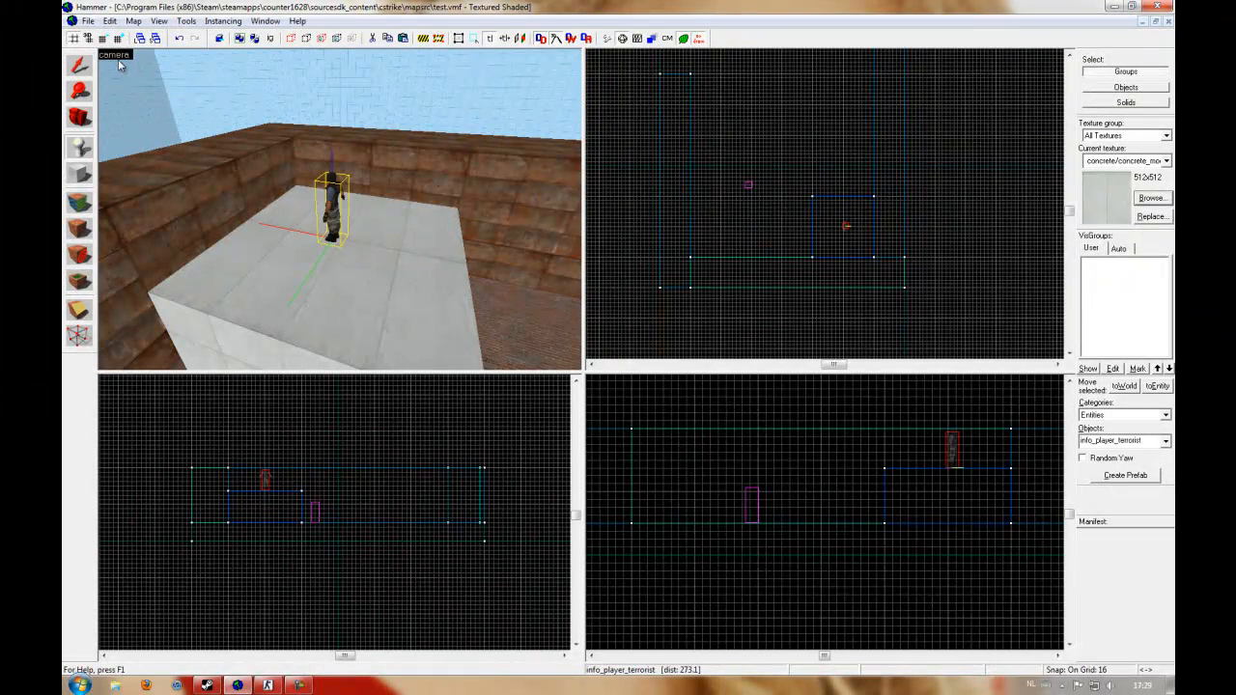
# Change the class of the player entity on the concrete block to info_player_counterterrorist, apply it and clear the selection
pyautogui.click(87, 68)
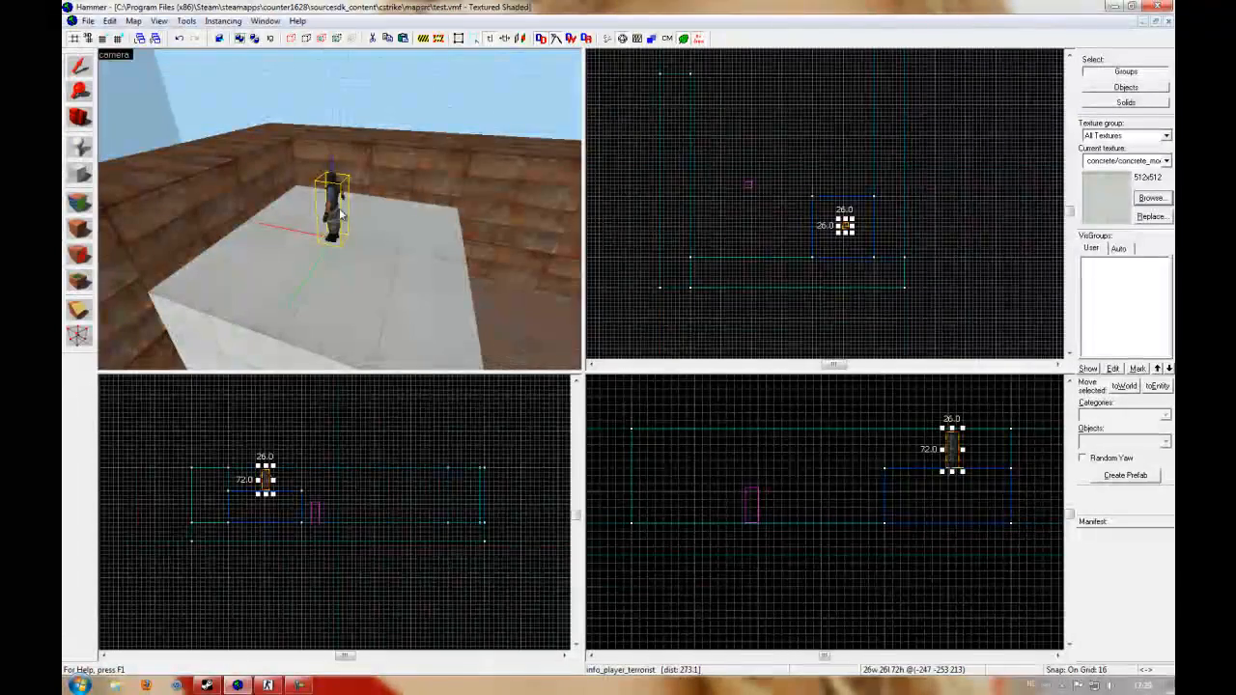
pyautogui.doubleClick(335, 210)
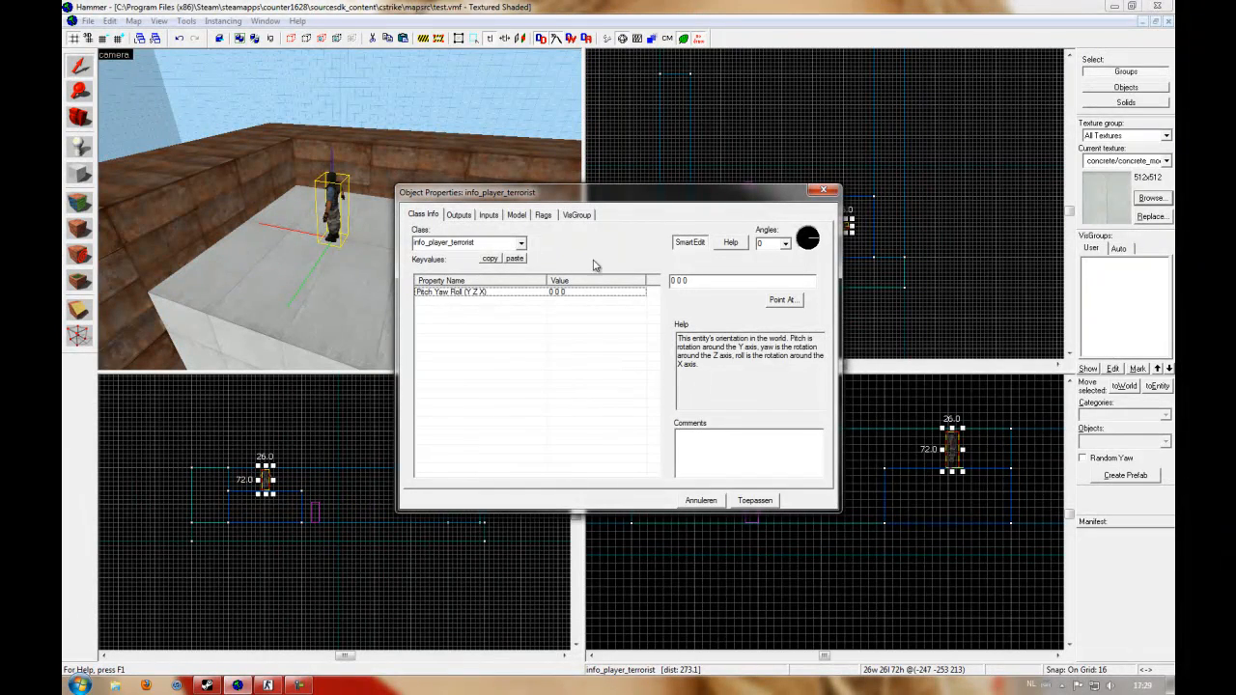
pyautogui.write('counter')
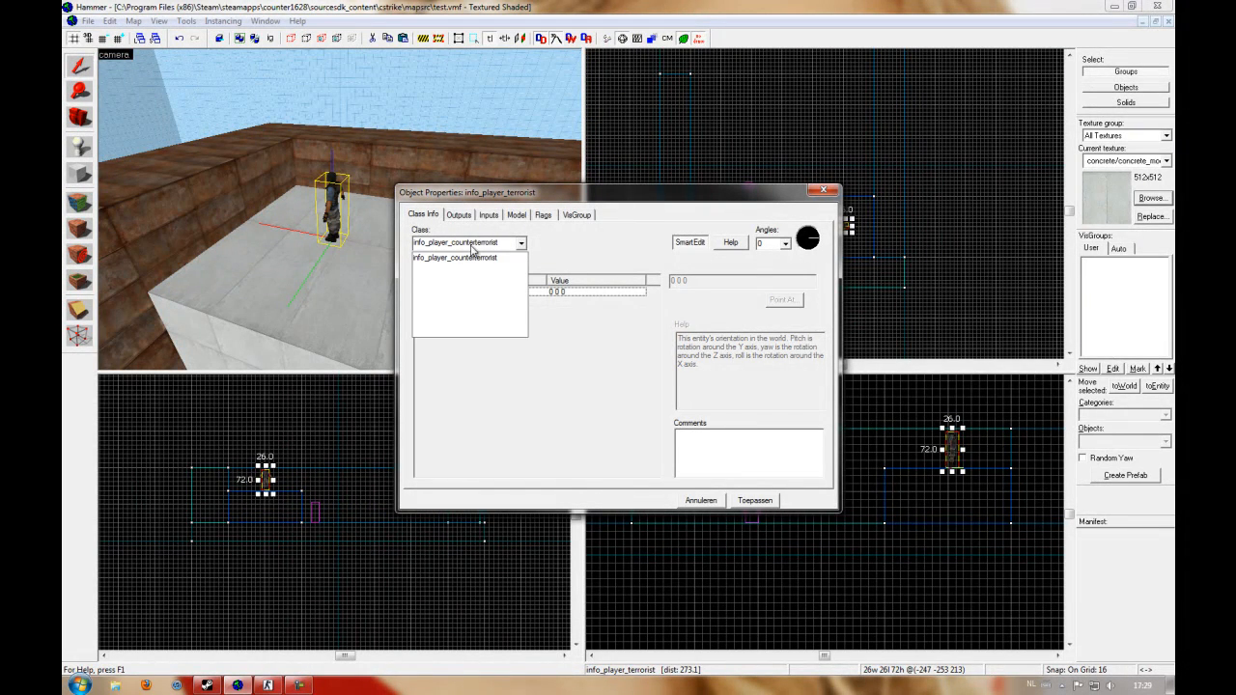
pyautogui.click(474, 256)
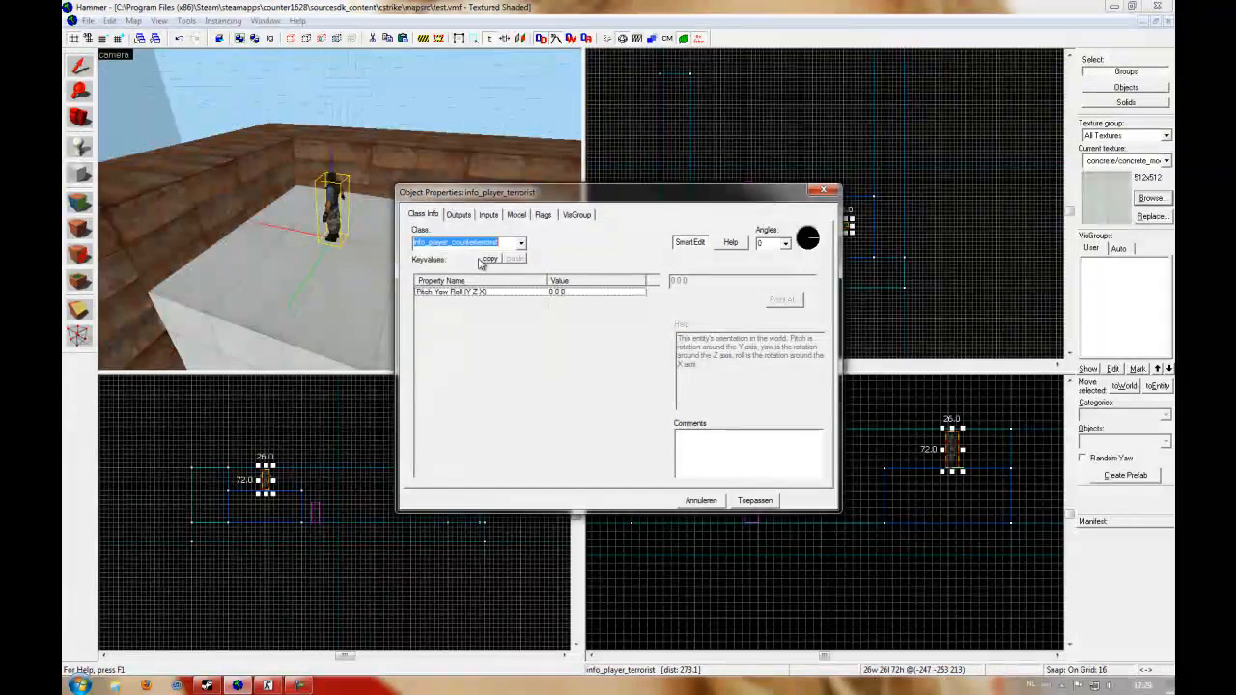
pyautogui.click(752, 501)
pyautogui.press('Escape')
pyautogui.press('Escape')
# Examine the counter-terrorist spawn on the block and the terrorist spawn on the floor from several sides of the room
pyautogui.press('w')
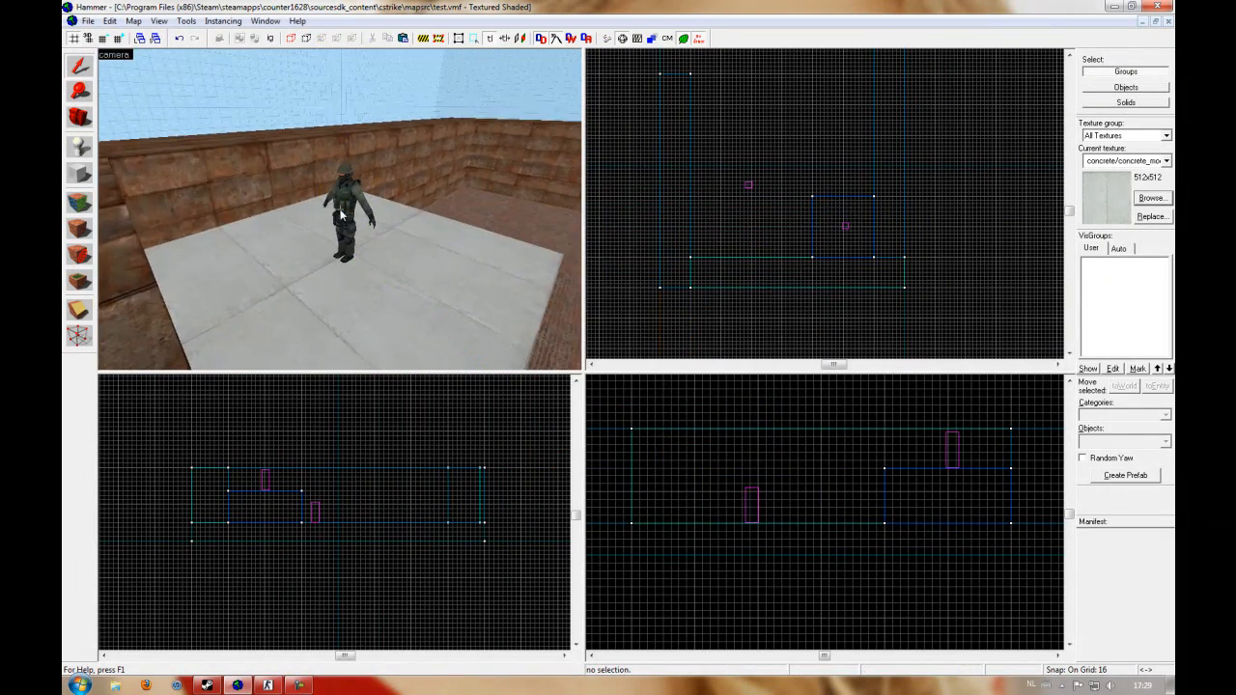
pyautogui.press('w')
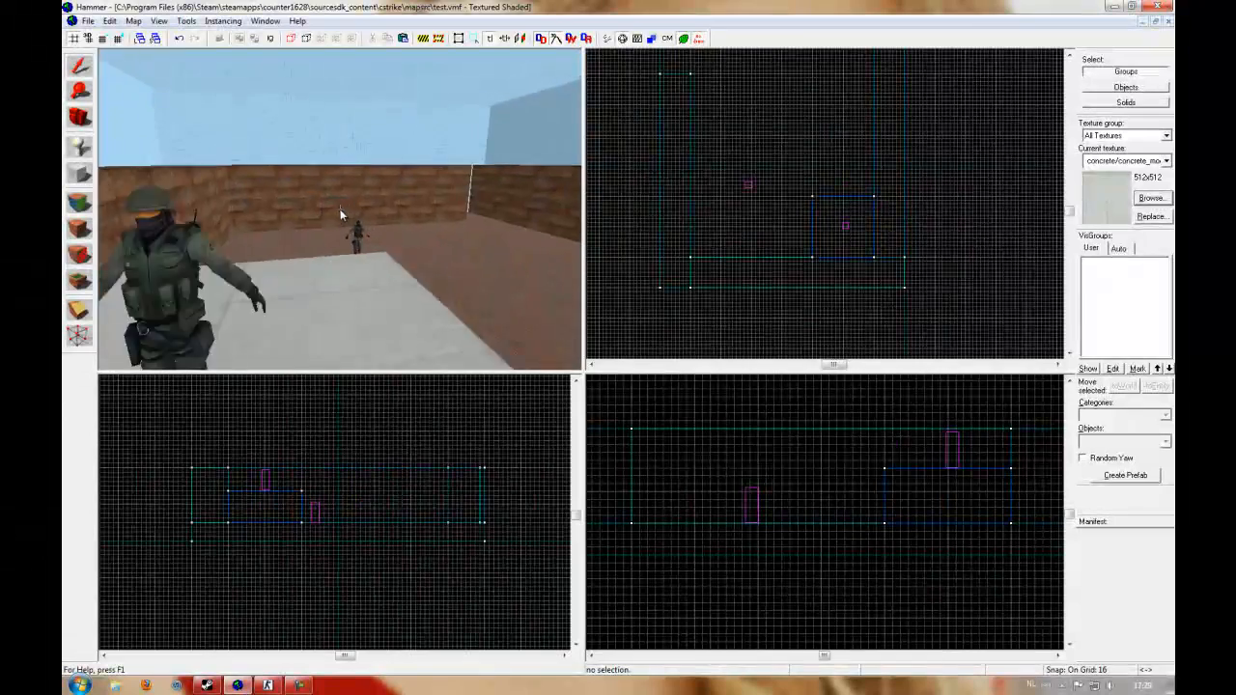
pyautogui.press('s')
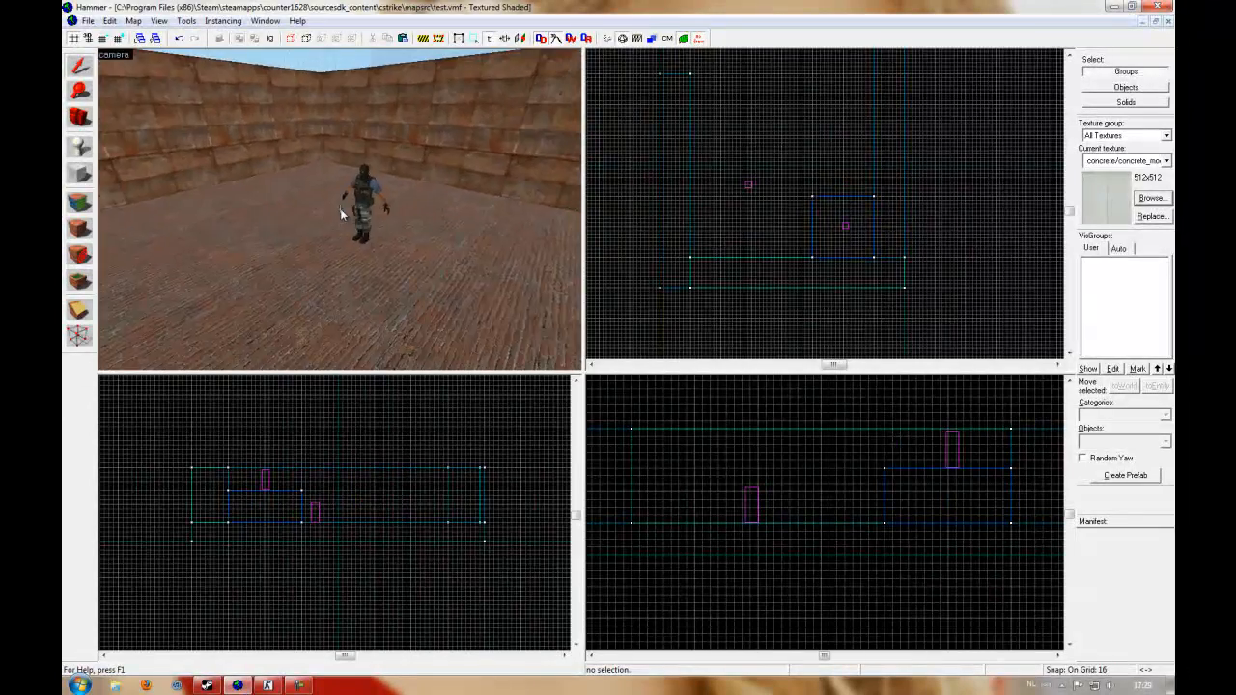
pyautogui.press('w')
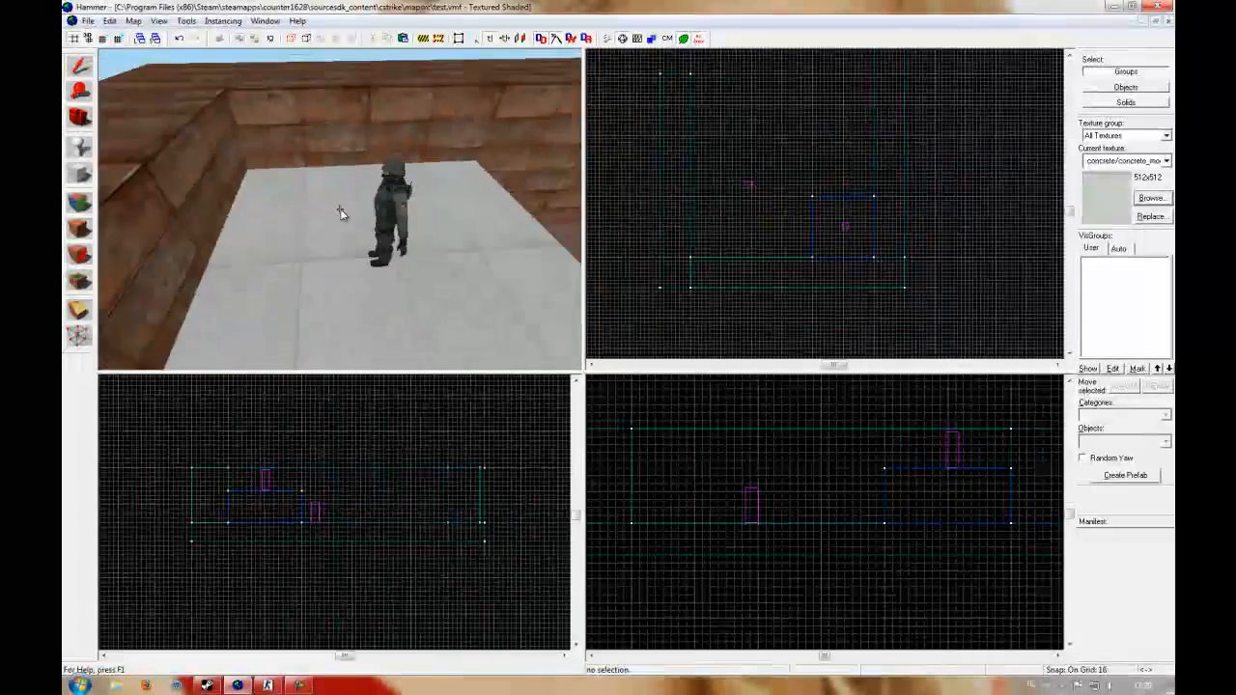
pyautogui.press('s')
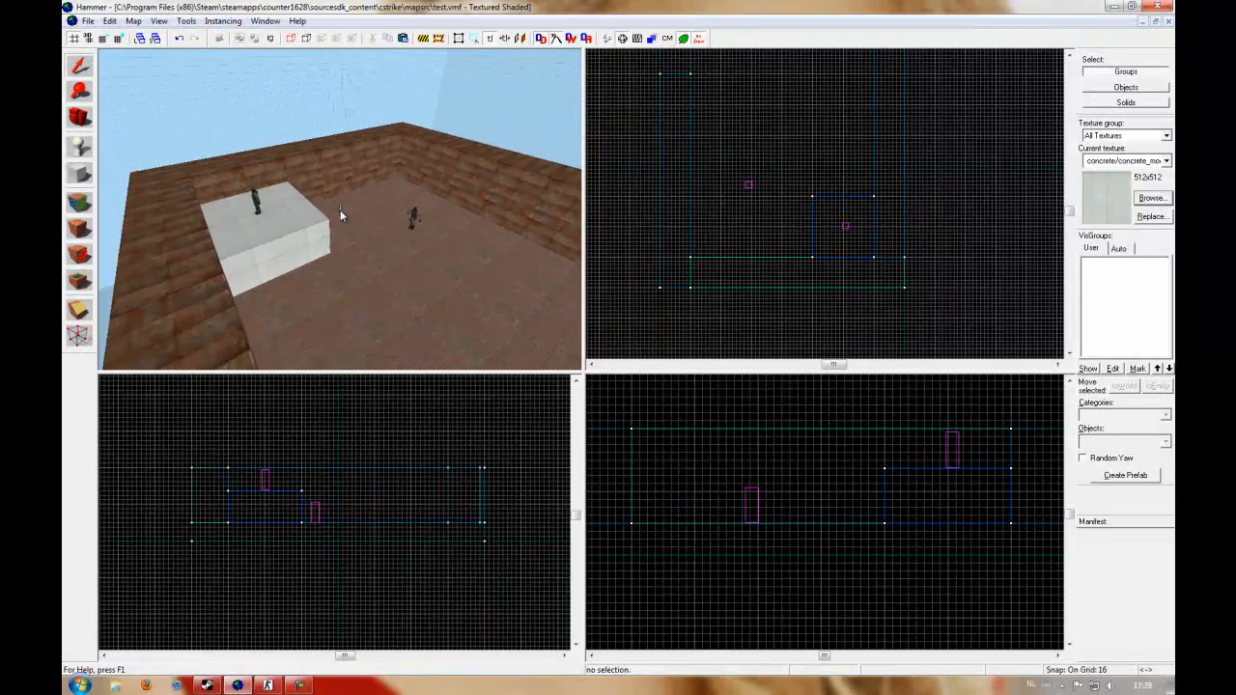
pyautogui.press('Left')
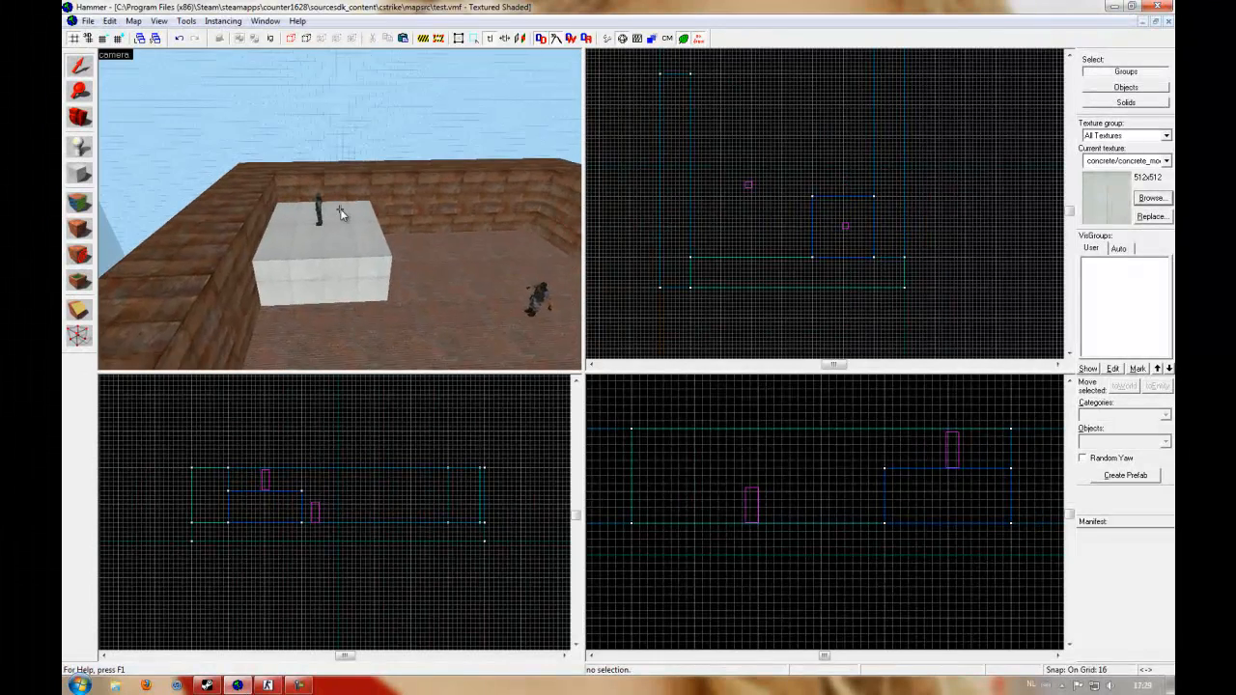
pyautogui.press('w')
# Select the counter-terrorist spawn and place three more info_player_counterterrorist entities along the wall side of the concrete block
pyautogui.click(340, 212)
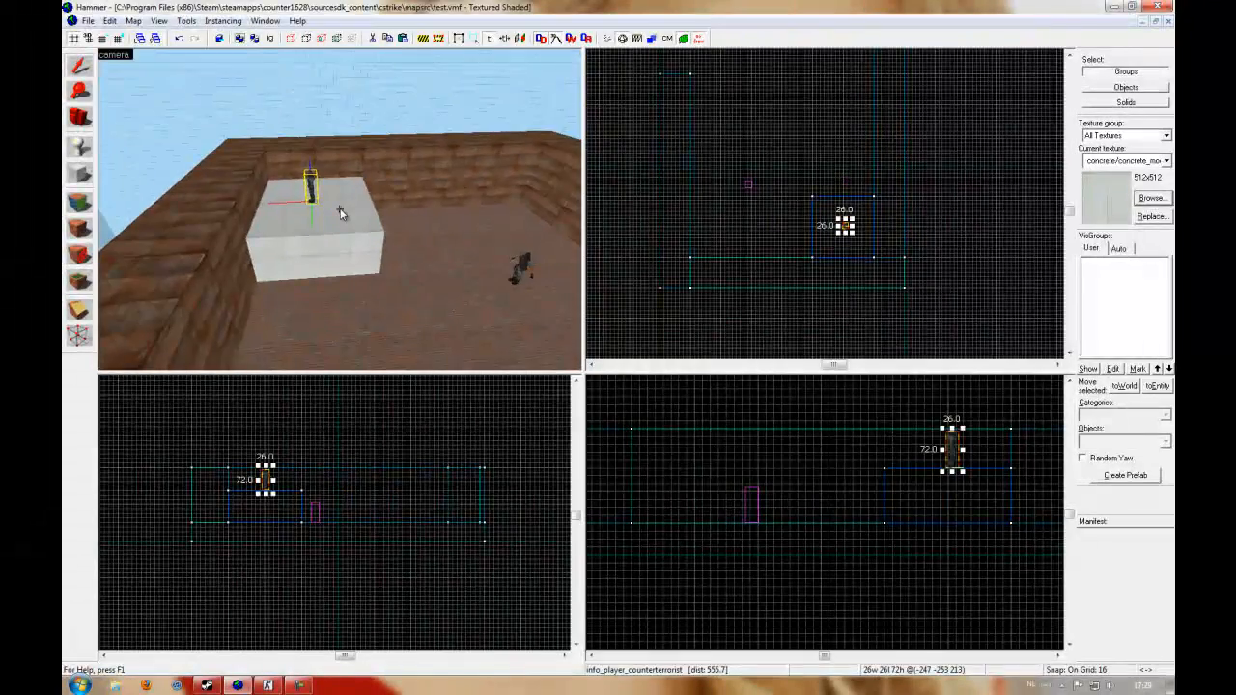
pyautogui.press('w')
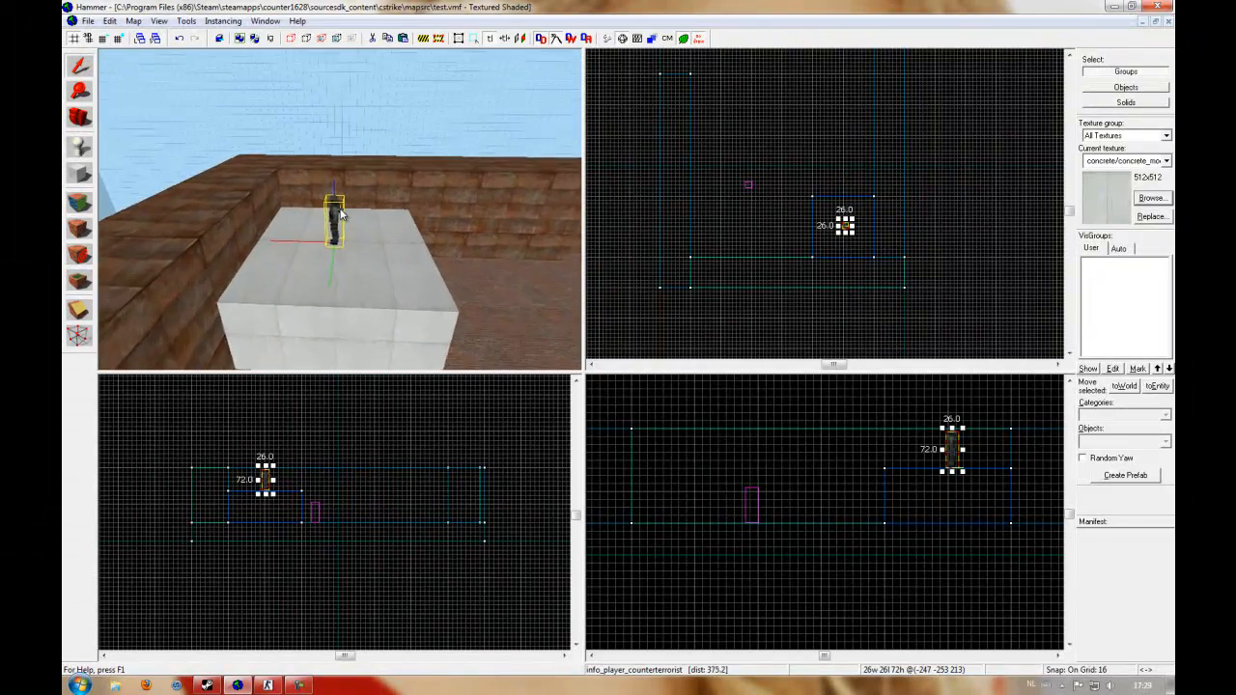
pyautogui.press('s')
pyautogui.press('s')
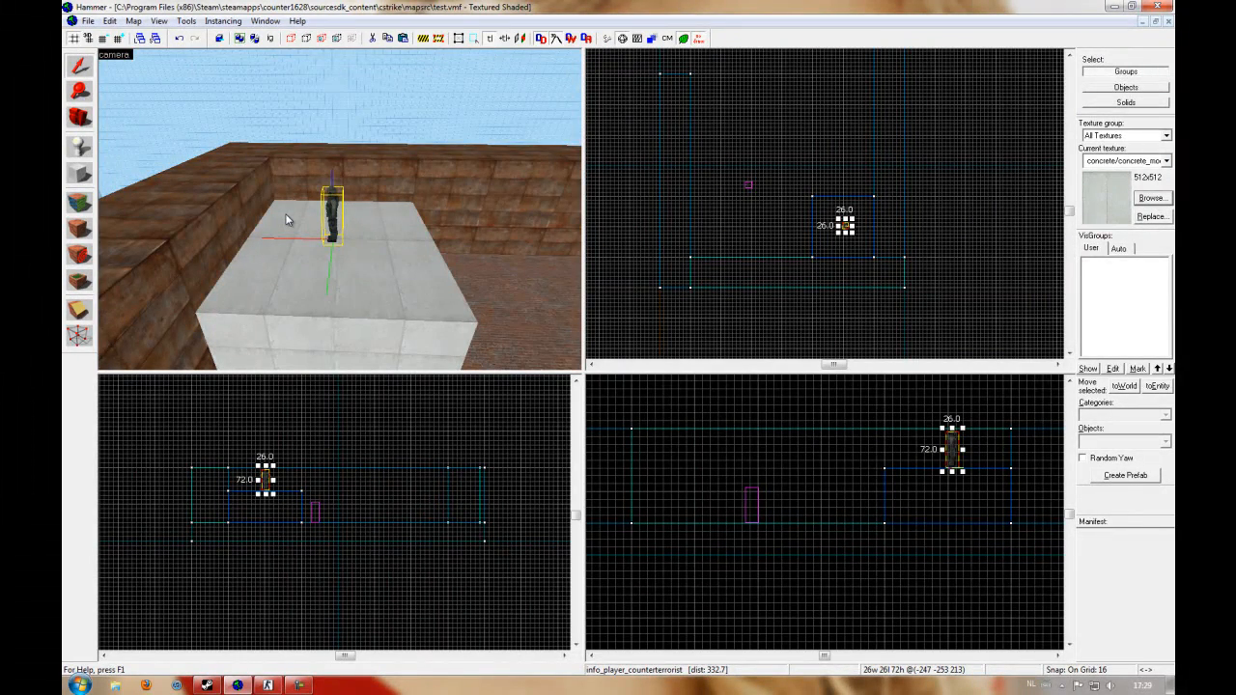
pyautogui.click(286, 219)
pyautogui.click(267, 249)
pyautogui.click(253, 286)
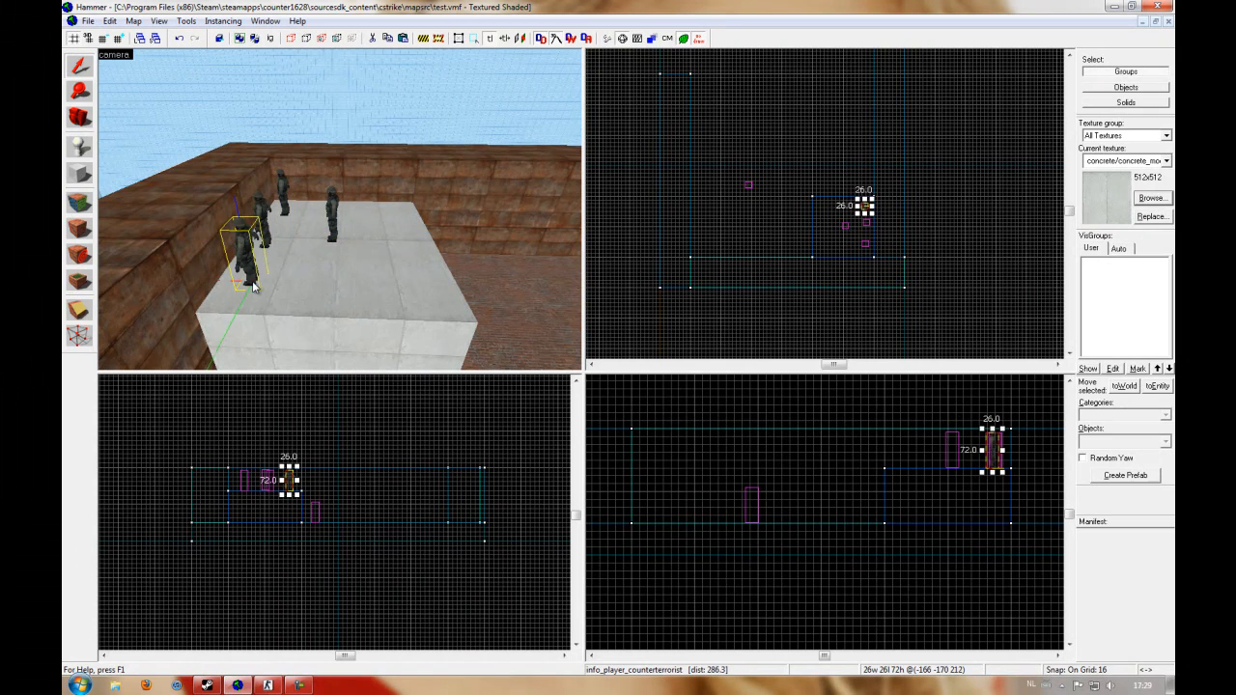
# Place five more info_player_counterterrorist entities along the block's front edge and open side, and clear the selection
pyautogui.click(303, 283)
pyautogui.click(373, 291)
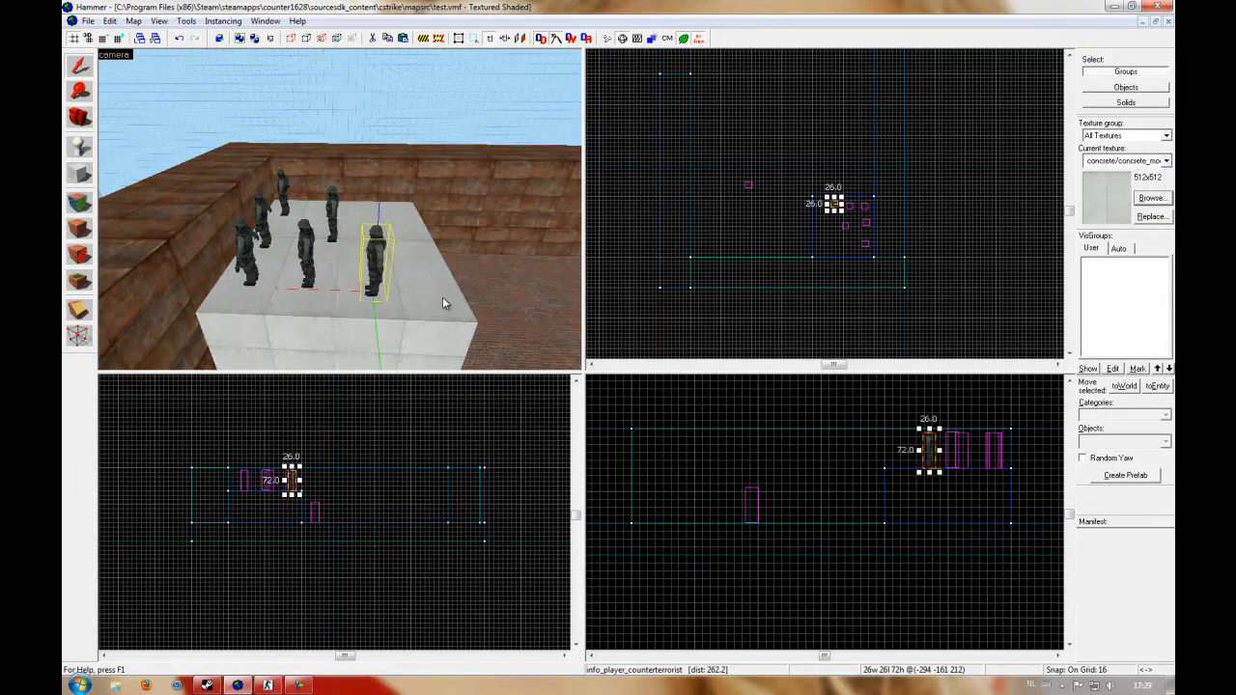
pyautogui.click(442, 297)
pyautogui.click(411, 222)
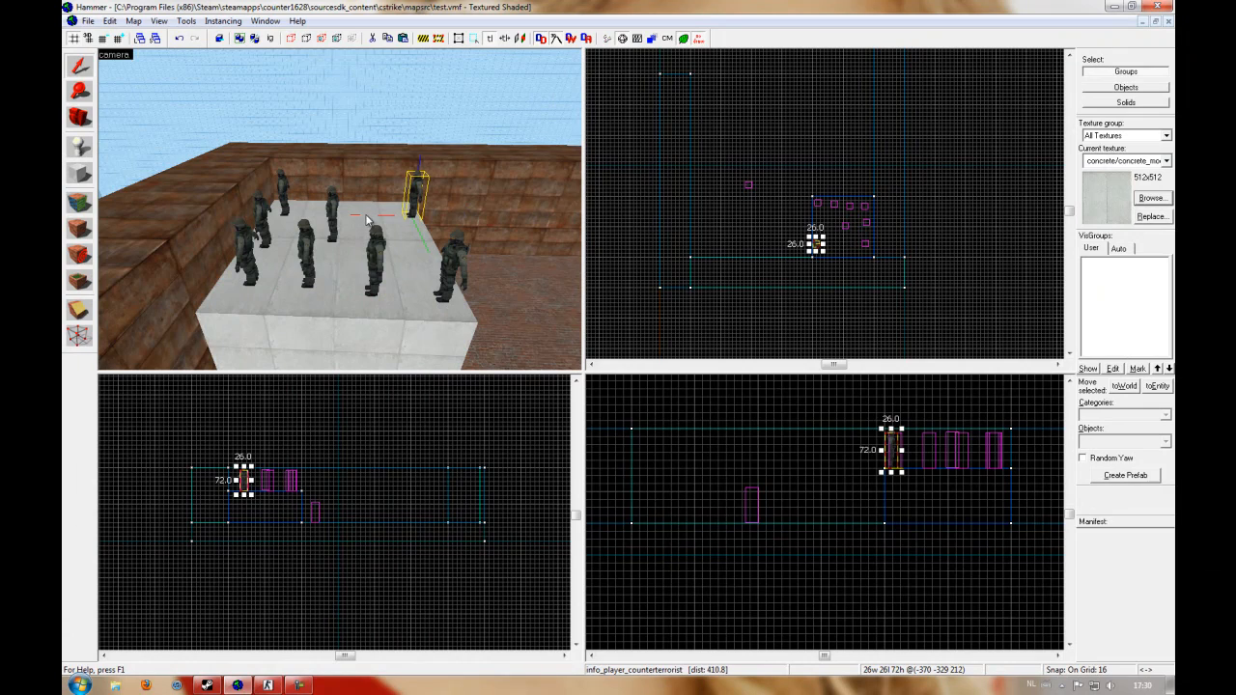
pyautogui.click(416, 246)
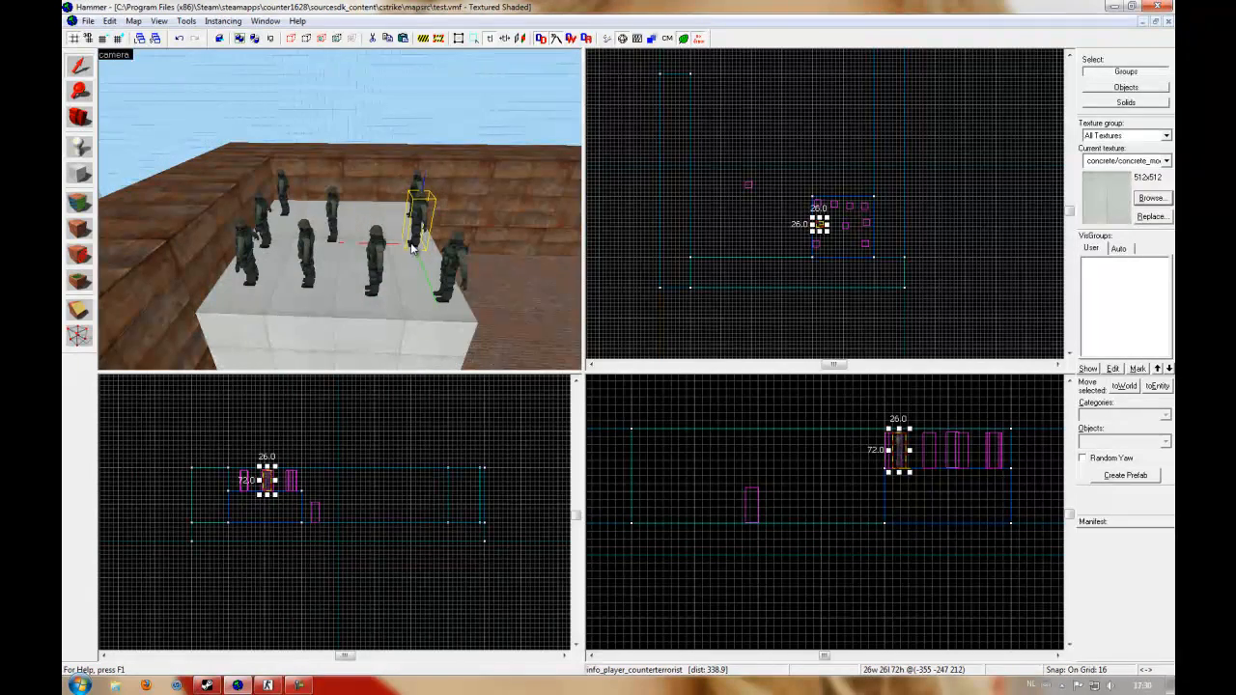
pyautogui.press('z')
pyautogui.press('w')
pyautogui.press('w')
pyautogui.press('Escape')
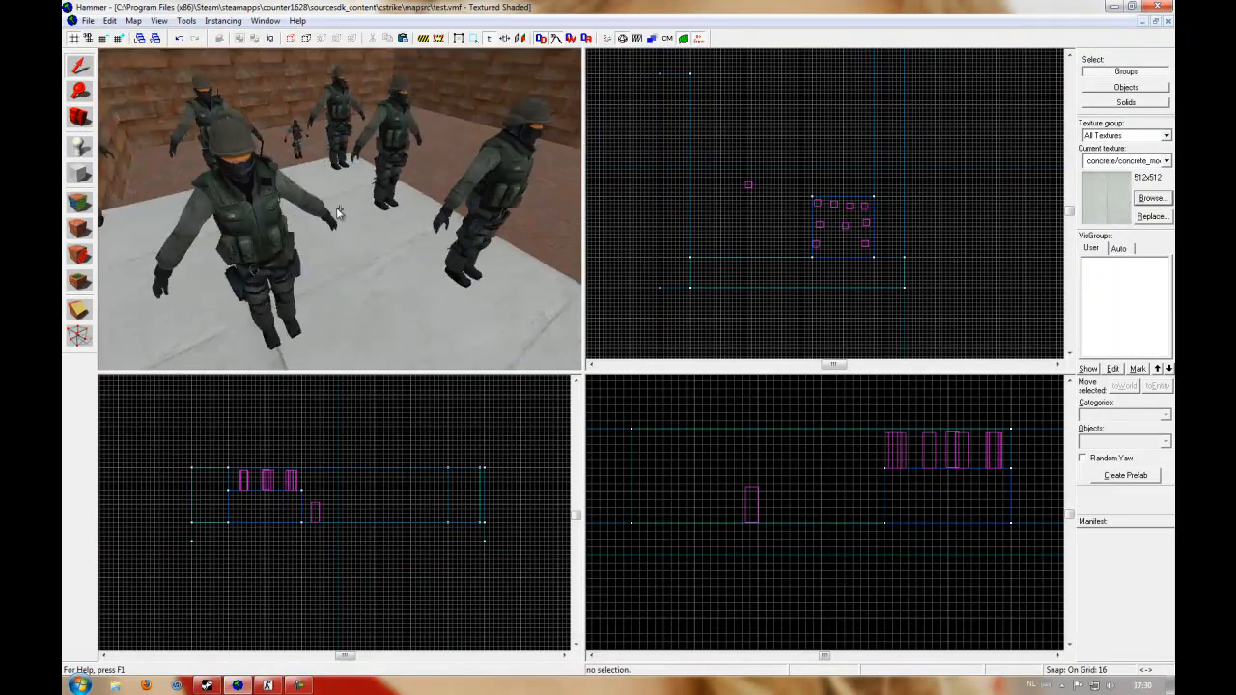
# Select the terrorist spawn on the floor, place seven more info_player_terrorist entities around it and clear the selection
pyautogui.click(339, 215)
pyautogui.press('s')
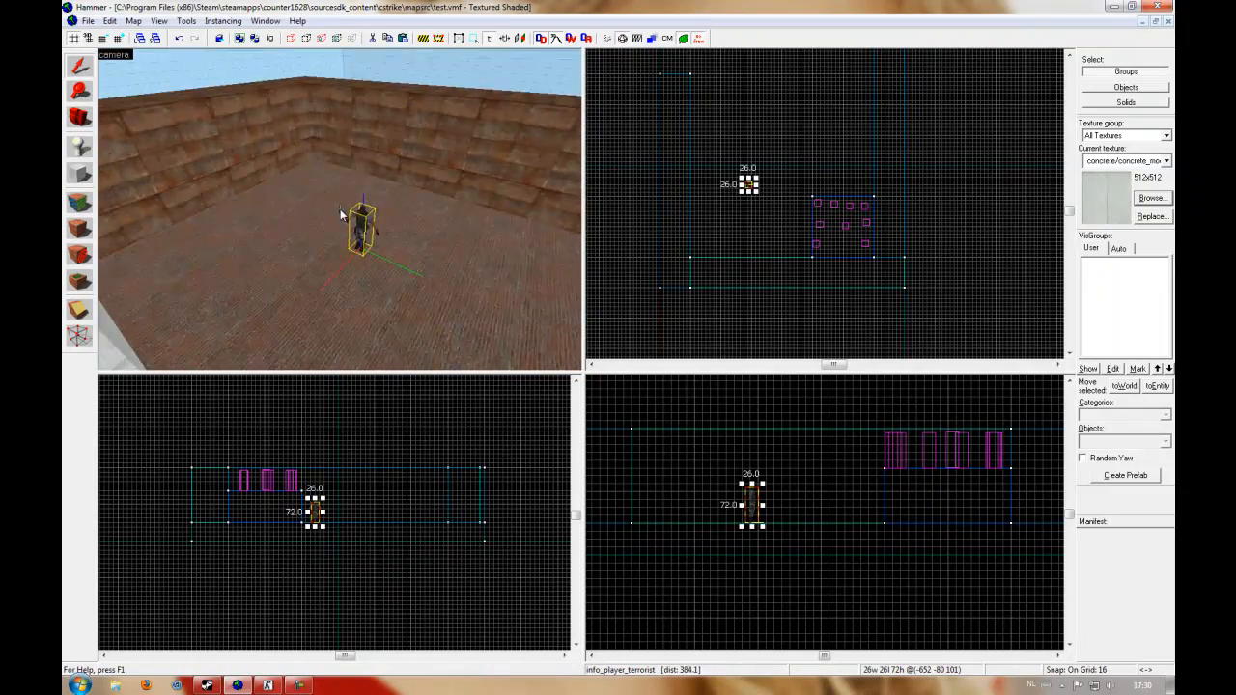
pyautogui.click(340, 210)
pyautogui.click(340, 209)
pyautogui.click(339, 210)
pyautogui.click(340, 210)
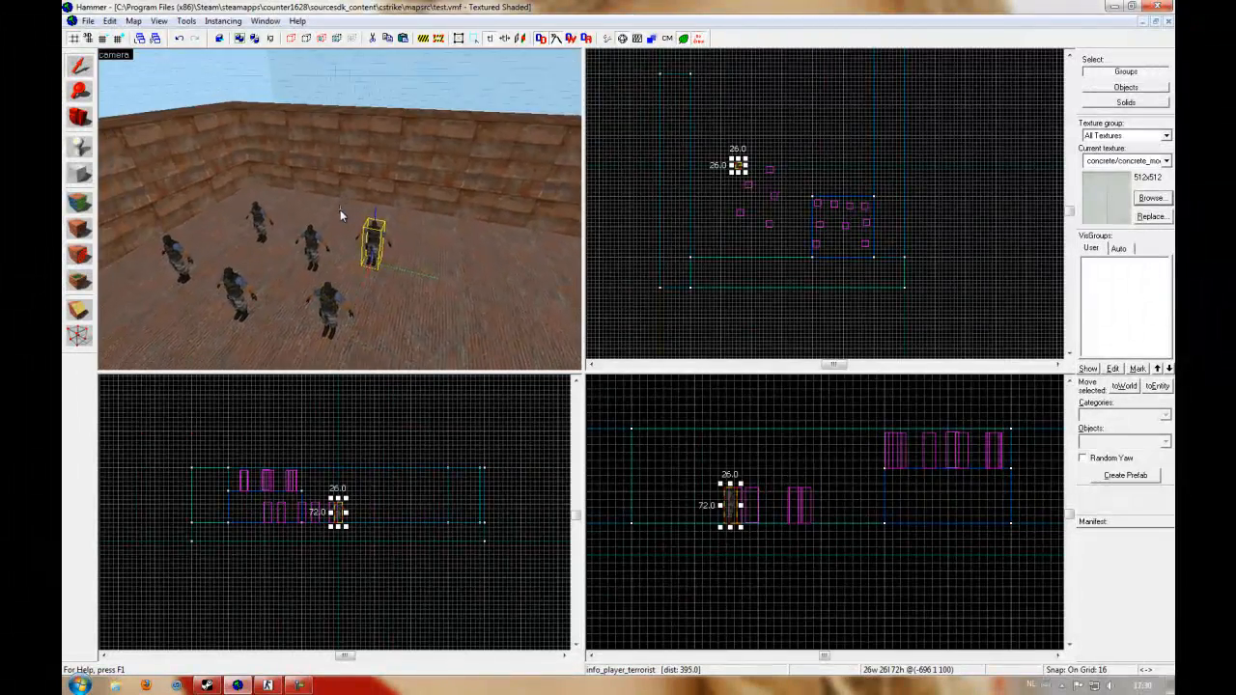
pyautogui.click(340, 209)
pyautogui.click(340, 209)
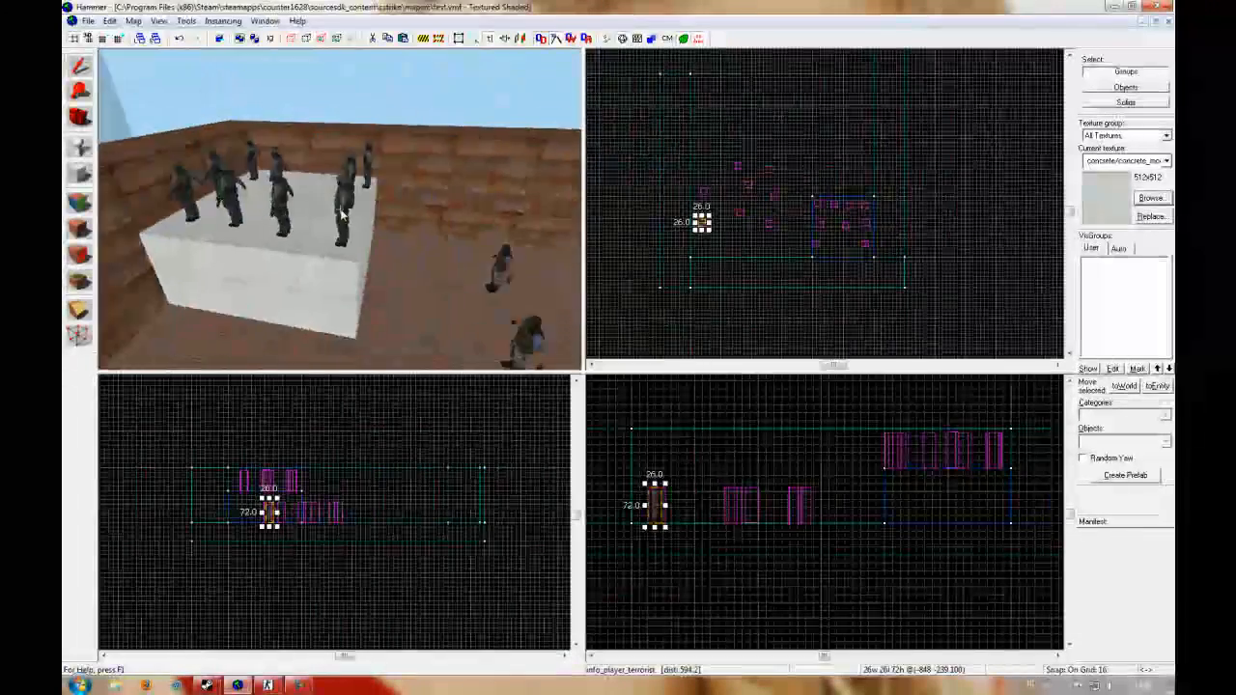
pyautogui.press('z')
pyautogui.press('Escape')
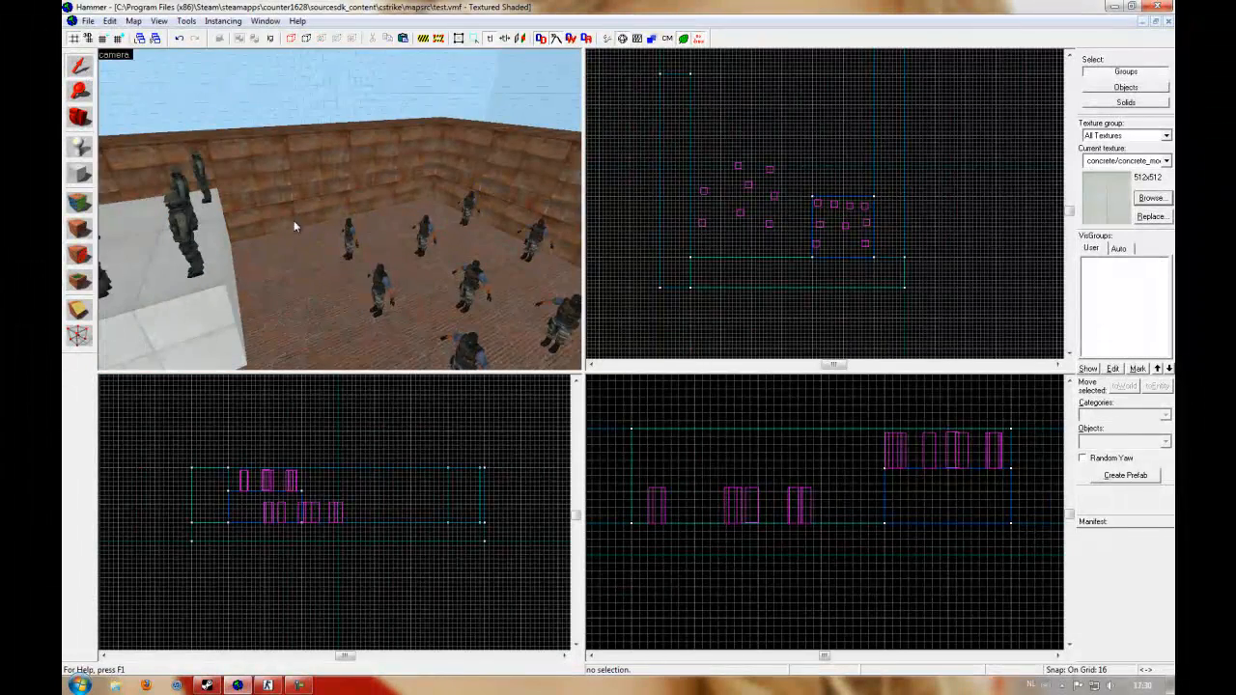
# Create a 256 by 16 unit stair block, 96 units high, against the front face of the concrete block
pyautogui.press('z')
pyautogui.press('w')
pyautogui.press('s')
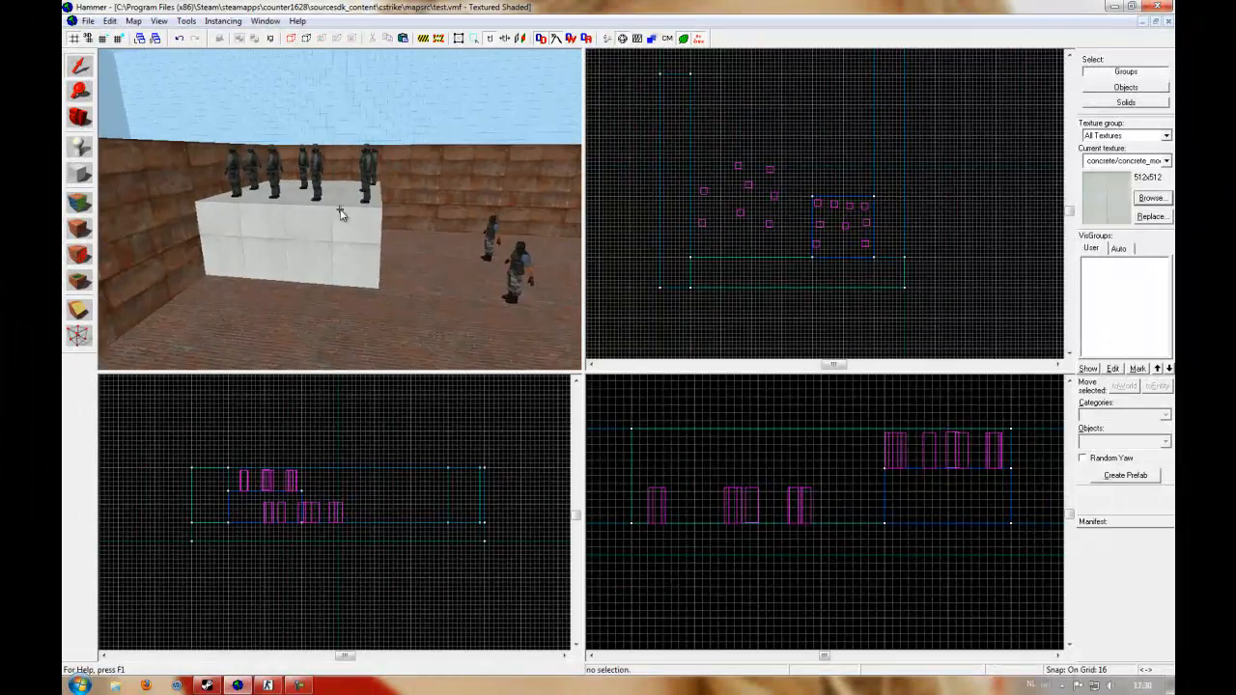
pyautogui.press('w')
pyautogui.click(341, 209)
pyautogui.press('z')
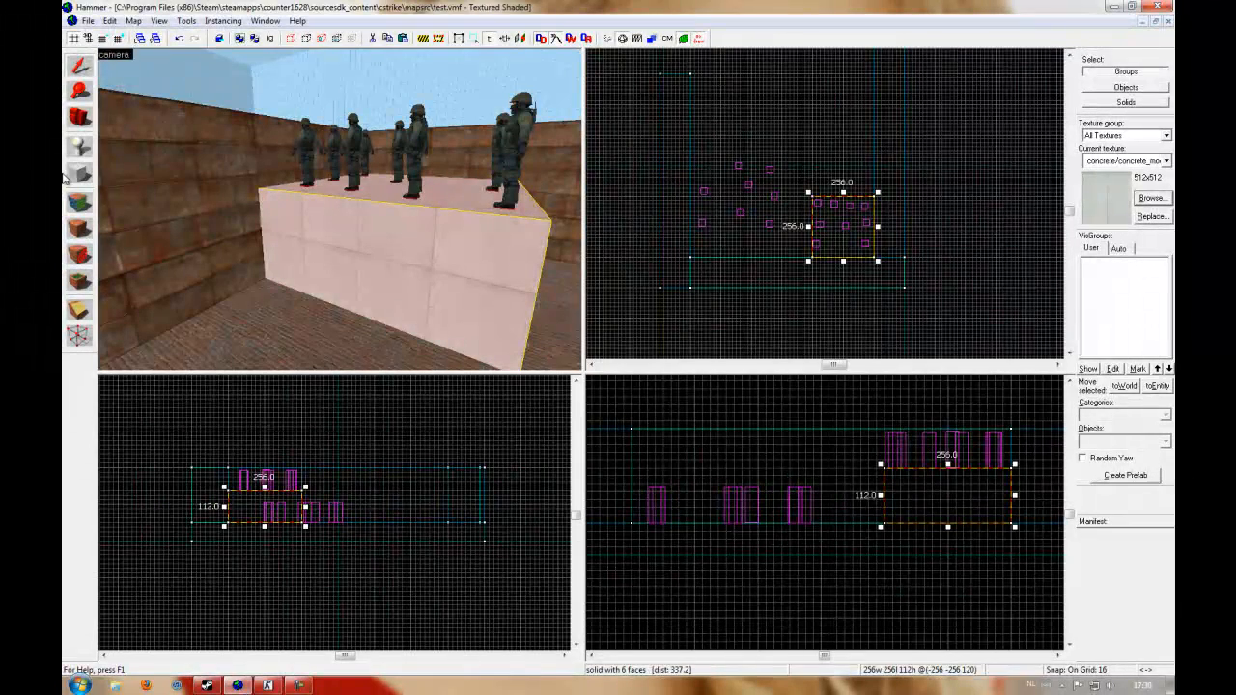
pyautogui.click(79, 176)
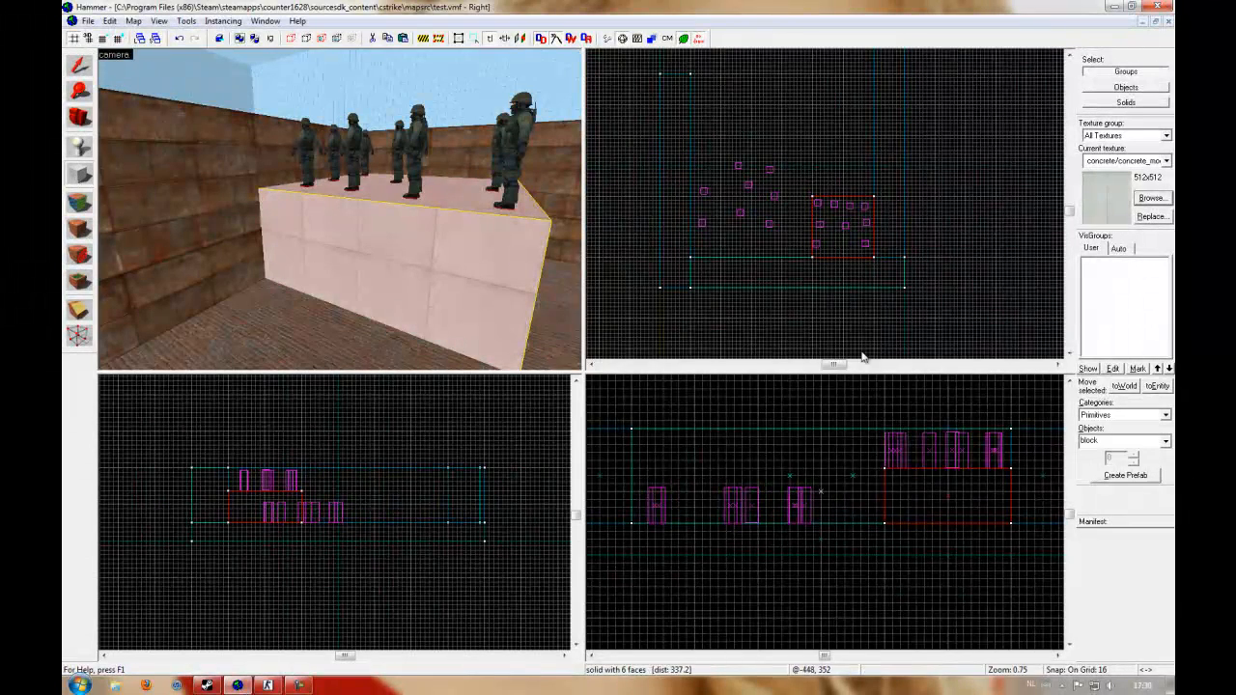
pyautogui.scroll(4, 855, 224)
pyautogui.moveTo(807, 286); pyautogui.dragTo(933, 285)
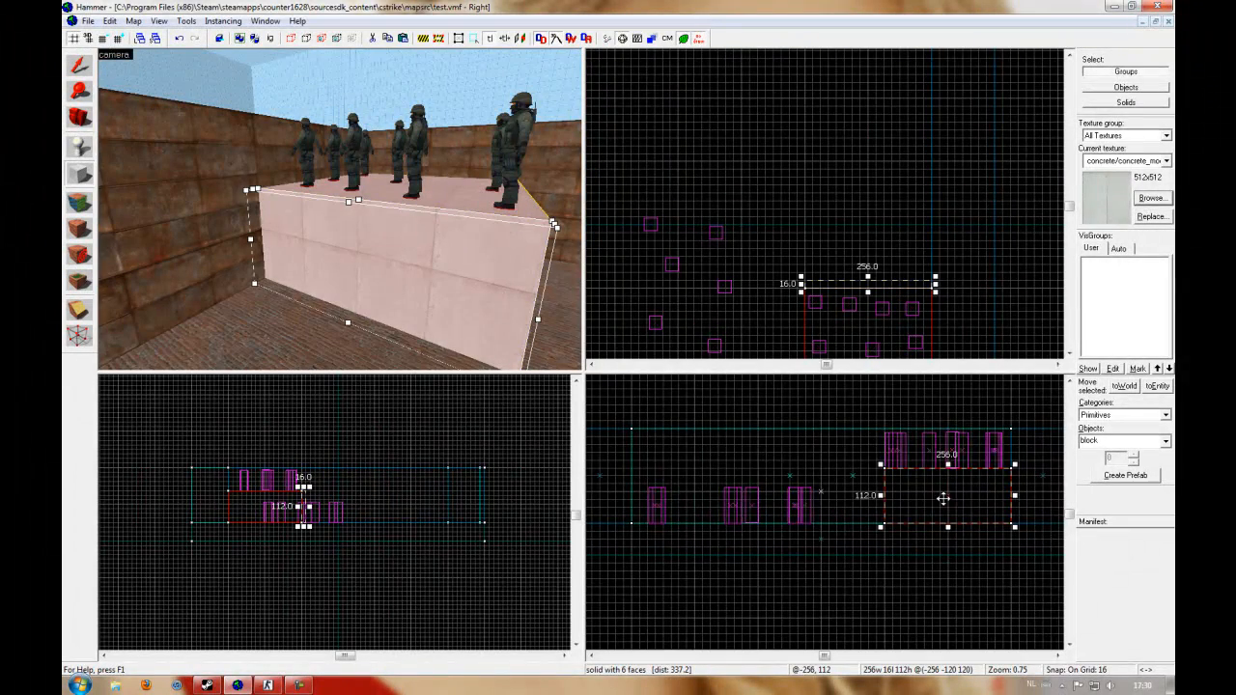
pyautogui.scroll(8, 307, 483)
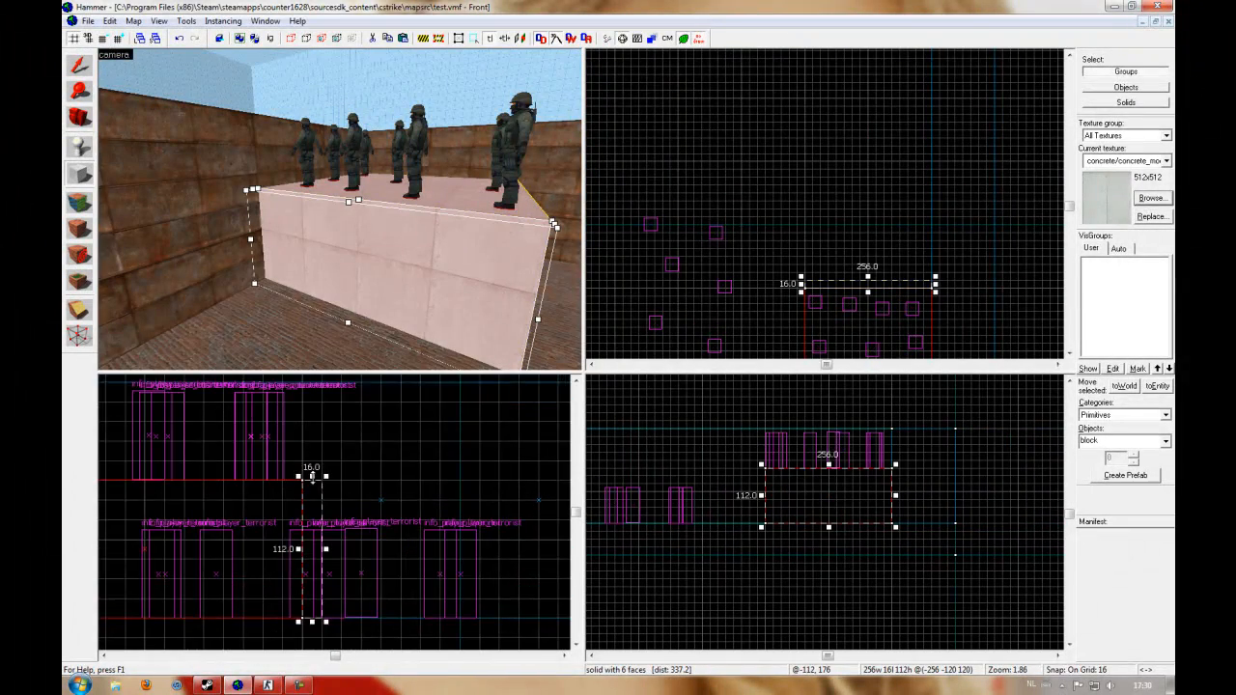
pyautogui.press('Return')
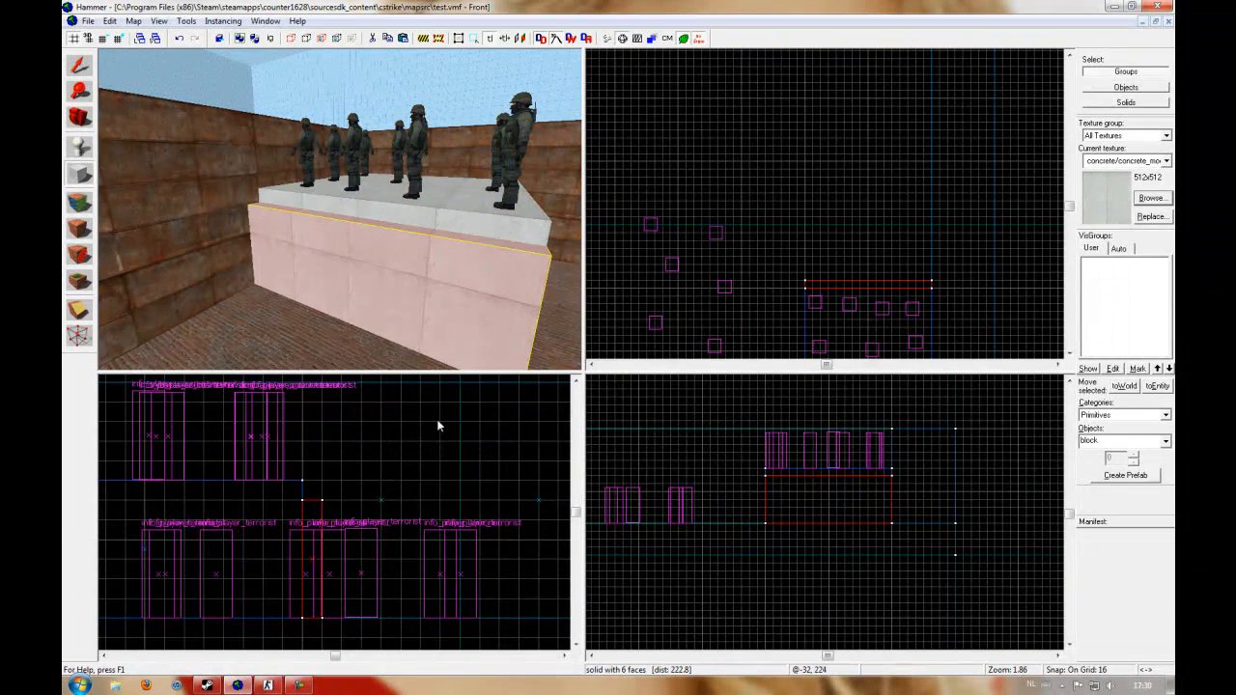
# Add five more stair blocks in front, each 16 units deep and 16 units lower, down to 16 units high, and clear the selection
pyautogui.moveTo(326, 524); pyautogui.dragTo(345, 605)
pyautogui.press('Return')
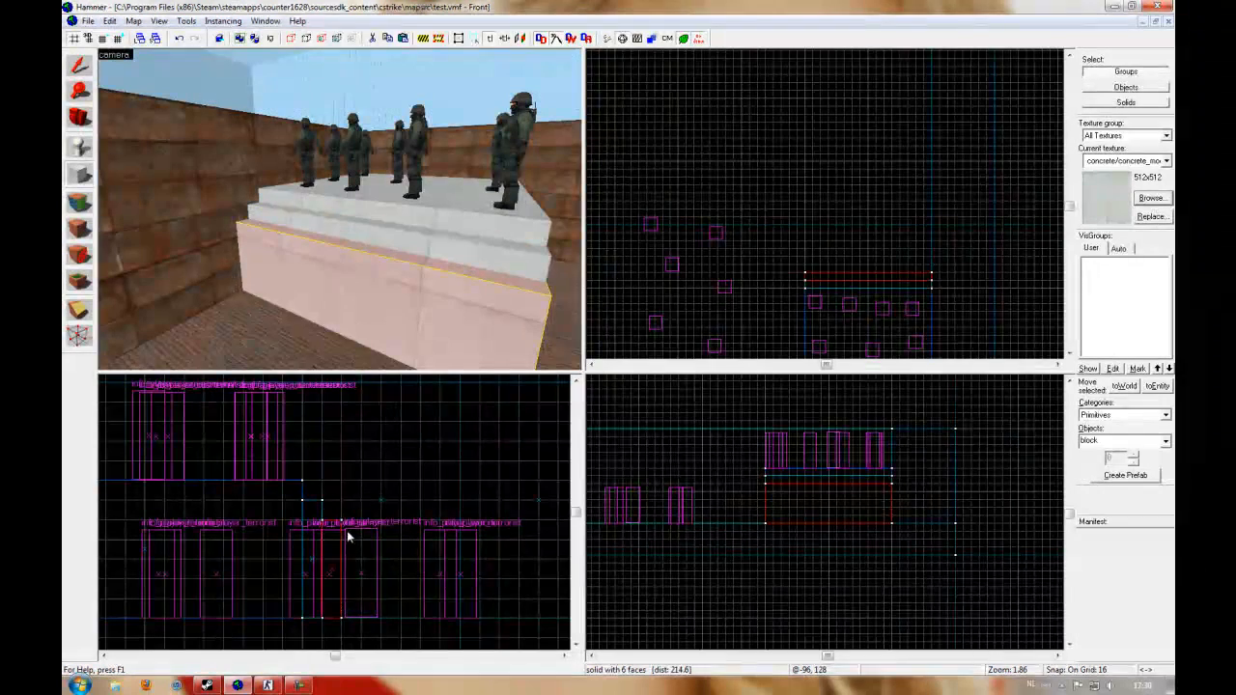
pyautogui.moveTo(343, 539); pyautogui.dragTo(362, 618)
pyautogui.press('Return')
pyautogui.moveTo(362, 560); pyautogui.dragTo(418, 615)
pyautogui.press('Return')
pyautogui.press('Return')
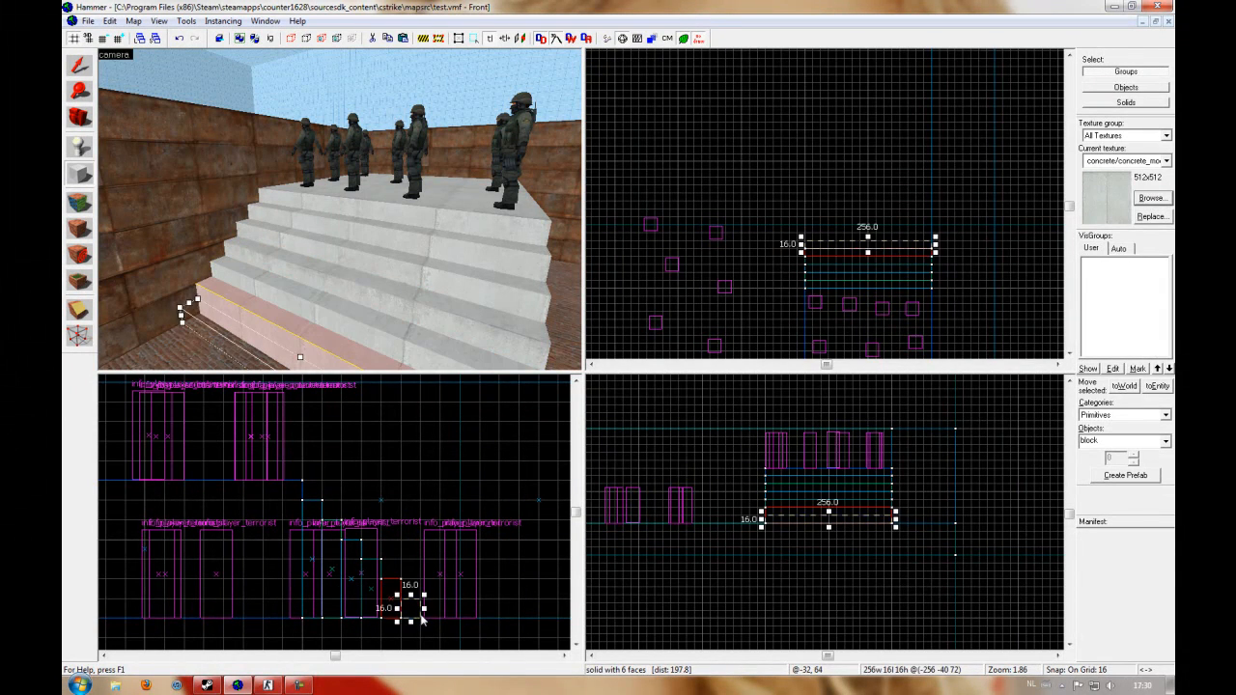
pyautogui.press('Return')
pyautogui.hotkey('shift', 's')
pyautogui.press('z')
pyautogui.press('d')
pyautogui.press('s')
pyautogui.press('Escape')
# Using the top stair as height reference, create two adjacent 16 by 256 unit blocks, 96 units high, along the concrete block's open side
pyautogui.press('w')
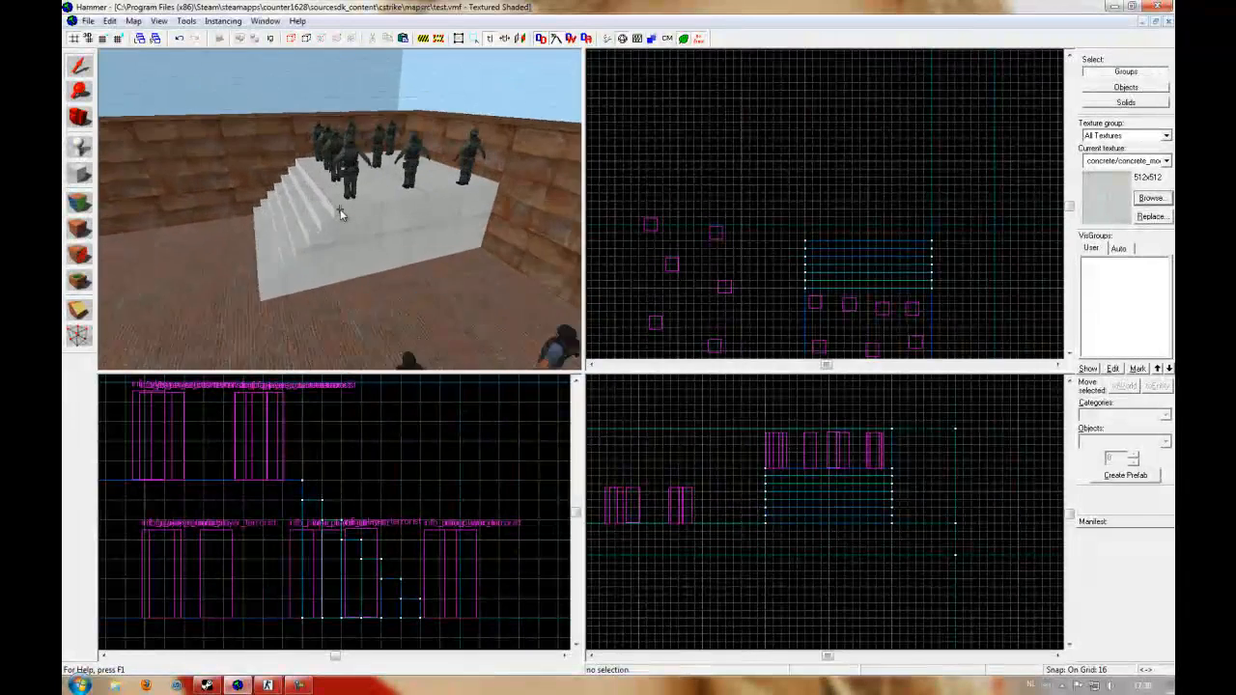
pyautogui.click(339, 210)
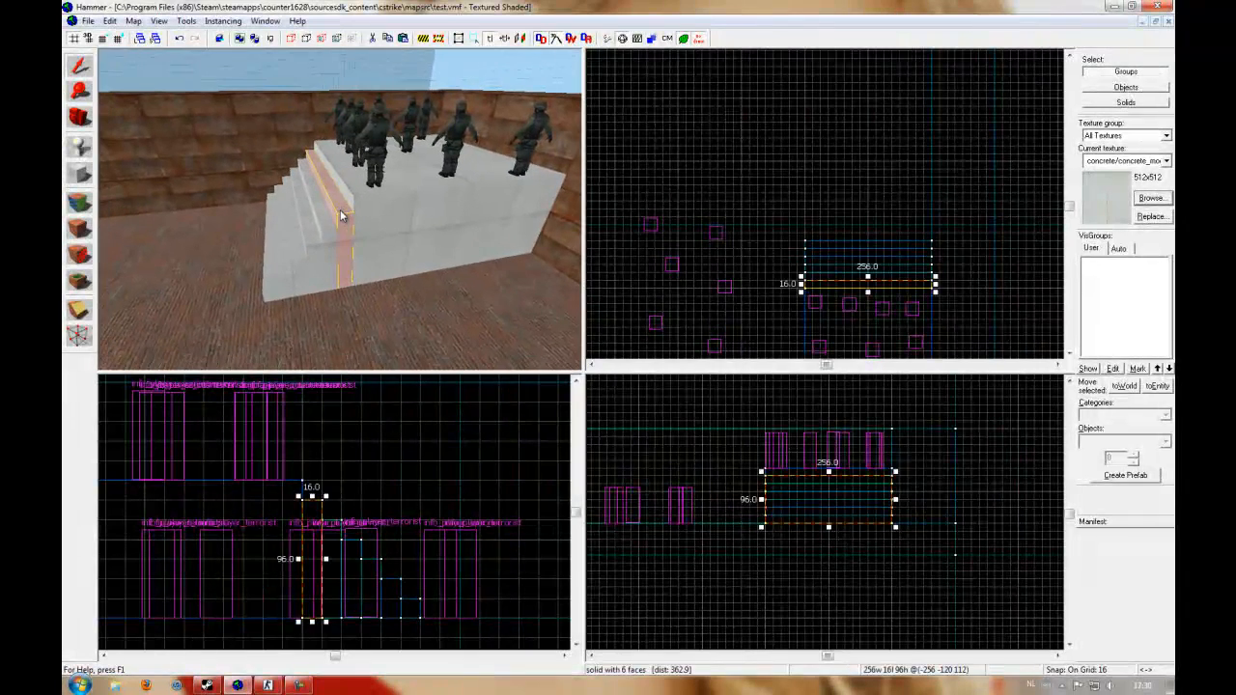
pyautogui.click(80, 173)
pyautogui.press('Down')
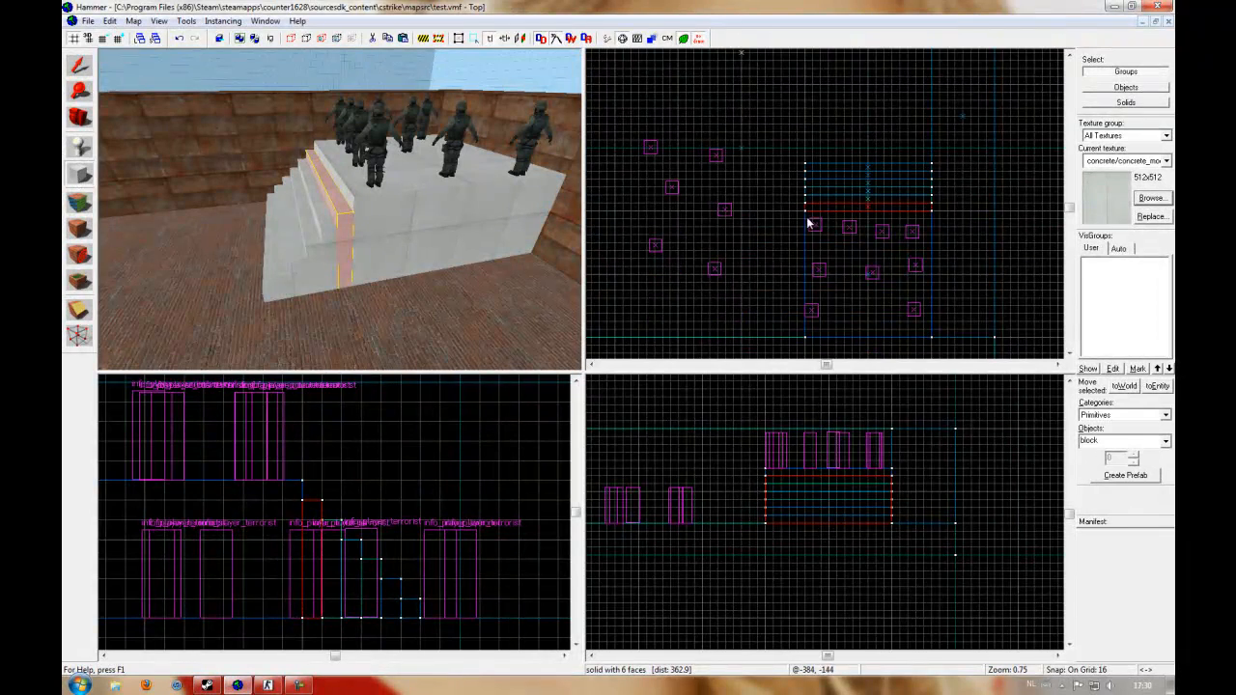
pyautogui.moveTo(804, 213); pyautogui.dragTo(799, 342)
pyautogui.press('Return')
pyautogui.moveTo(798, 214); pyautogui.dragTo(788, 343)
pyautogui.press('Return')
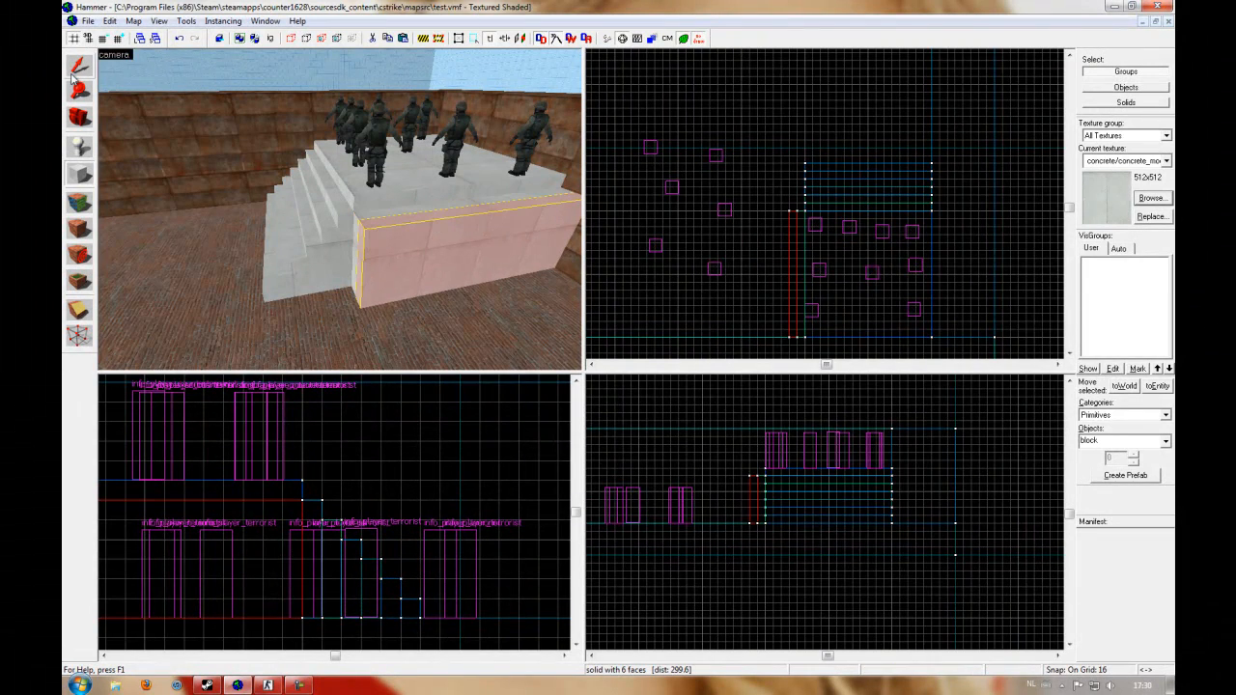
# Lower the outer side stair block by 16 units, add four more 16 by 256 unit steps descending to 16 units high, and clear the selection
pyautogui.click(79, 64)
pyautogui.scroll(3, 746, 472)
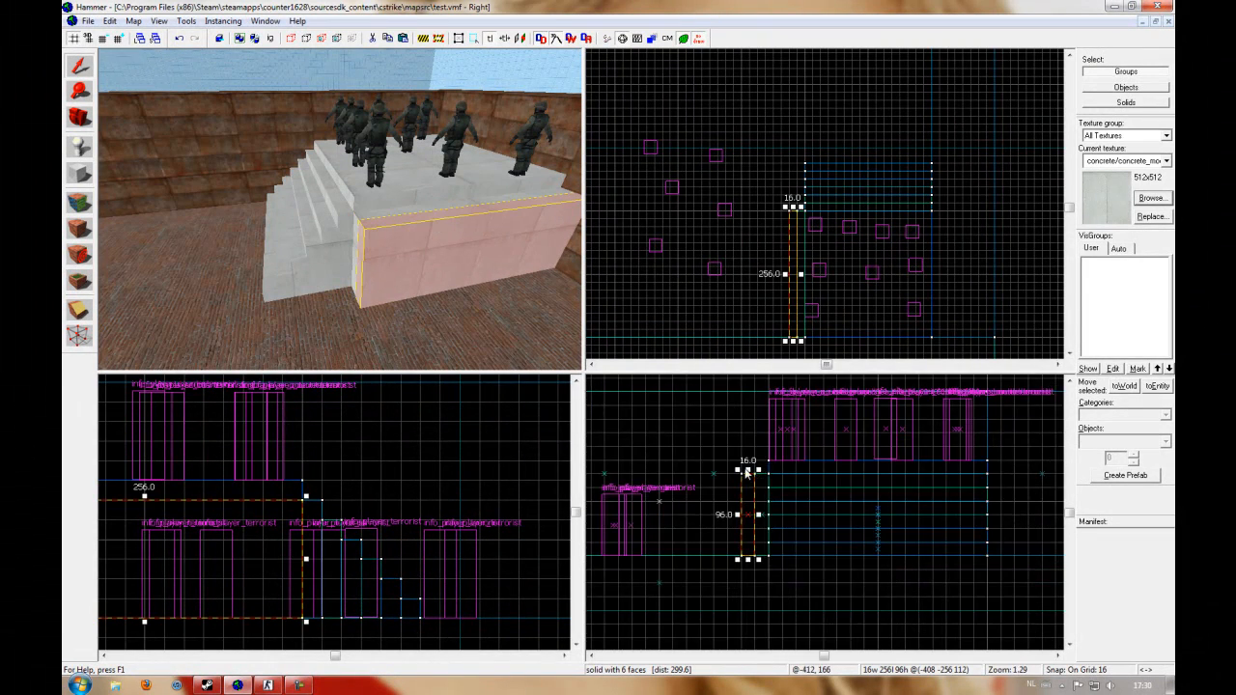
pyautogui.moveTo(747, 470); pyautogui.dragTo(727, 560)
pyautogui.click(79, 174)
pyautogui.press('Return')
pyautogui.moveTo(724, 512); pyautogui.dragTo(701, 559)
pyautogui.press('Return')
pyautogui.press('Return')
pyautogui.hotkey('shift', 's')
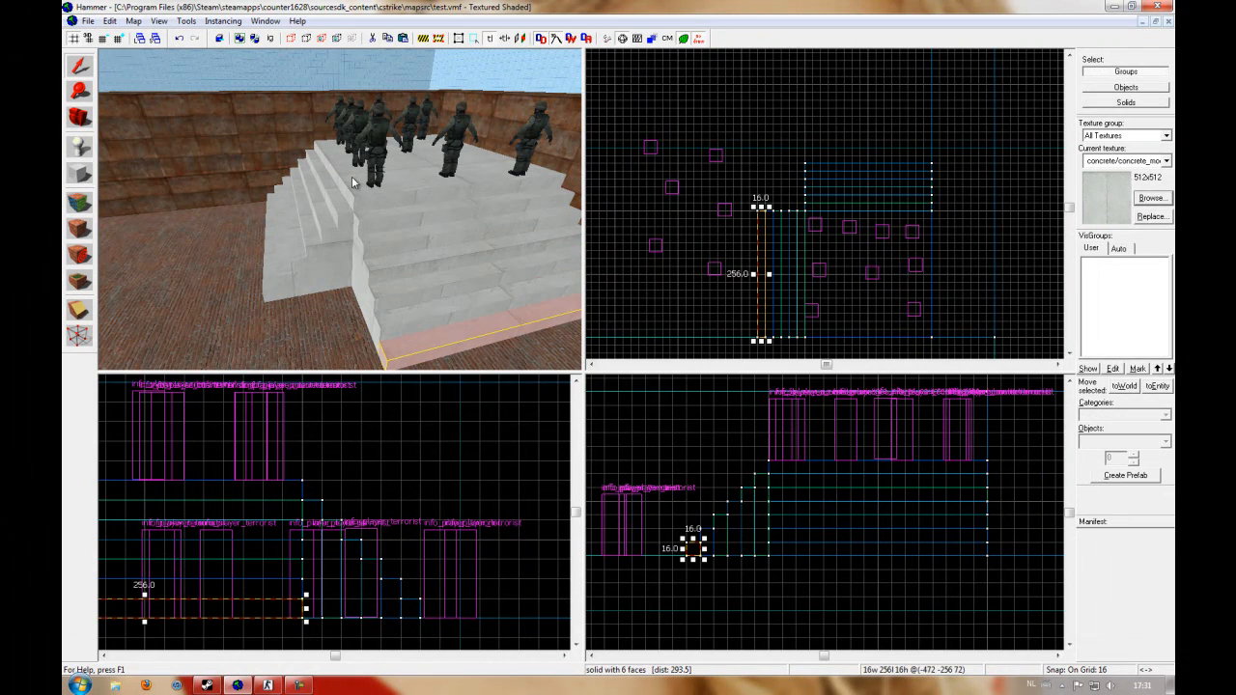
pyautogui.press('Escape')
# Inspect both staircases, the platform and the spawns of both teams in the 3D view from above and from a distance
pyautogui.press('z')
pyautogui.press('a')
pyautogui.press('w')
pyautogui.press('s')
pyautogui.press('w')
pyautogui.press('s')
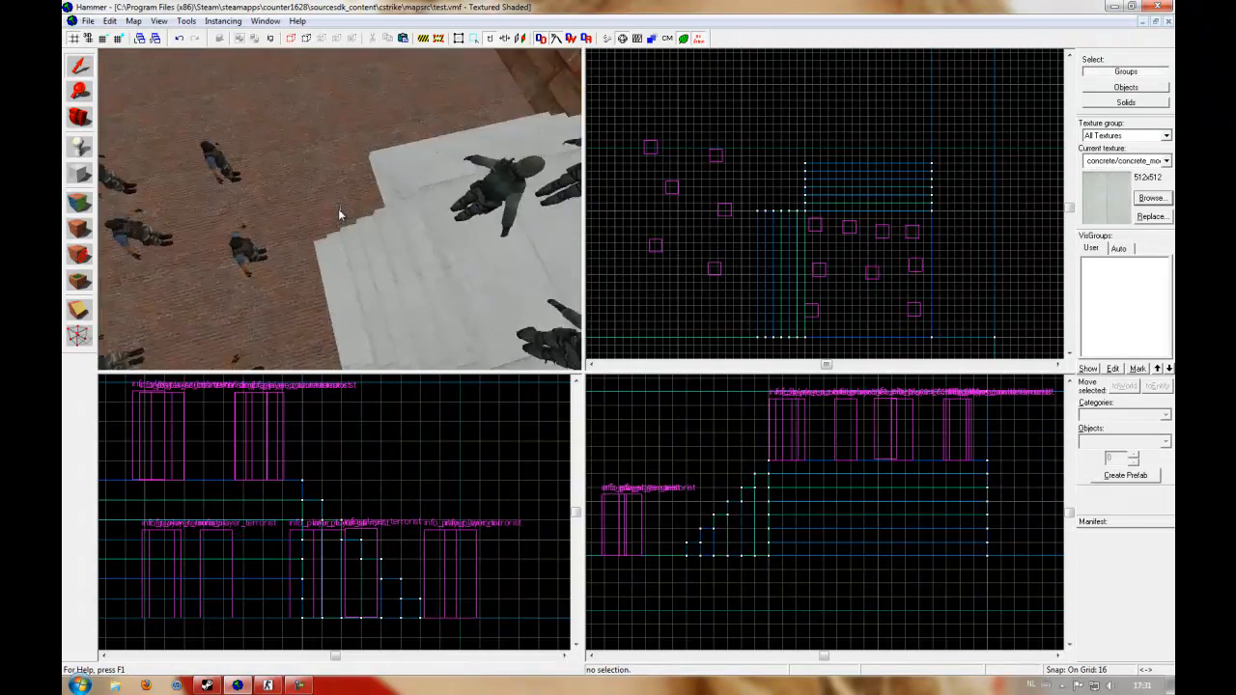
pyautogui.press('w')
pyautogui.press('s')
pyautogui.press('w')
pyautogui.press('z')
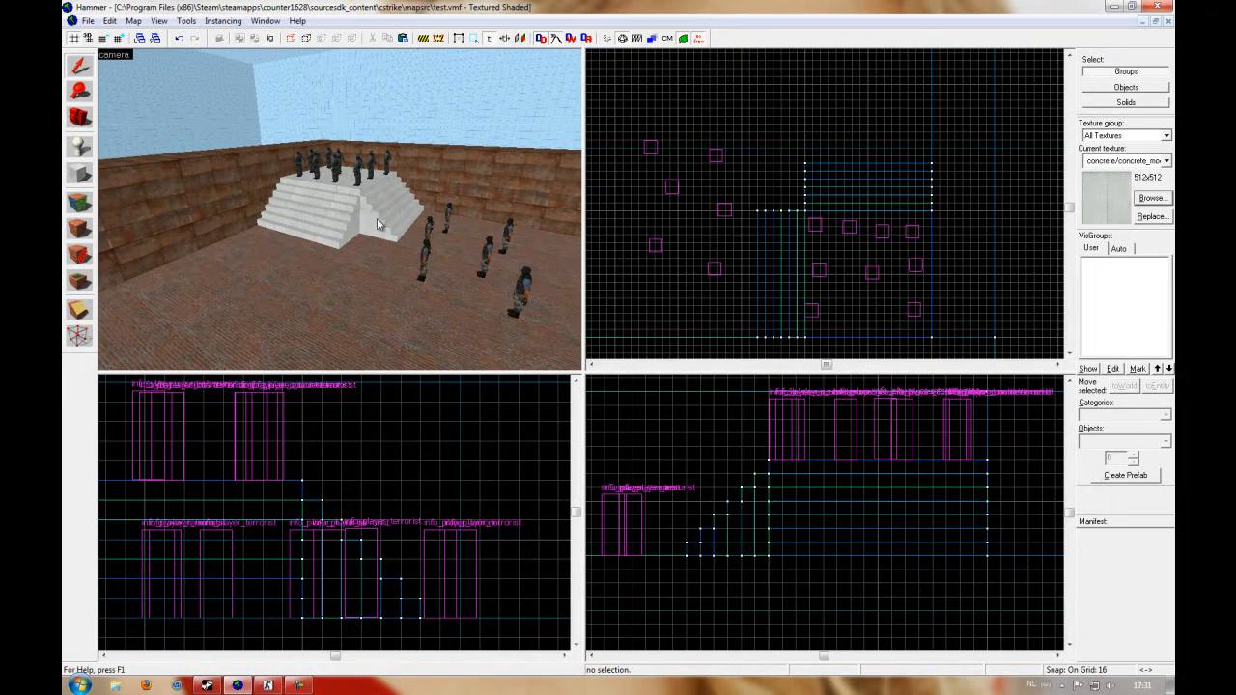
# Compile the map with normal BSP, VIS and RAD without running the game after compiling, and close the compile log once it finishes
pyautogui.click(609, 41)
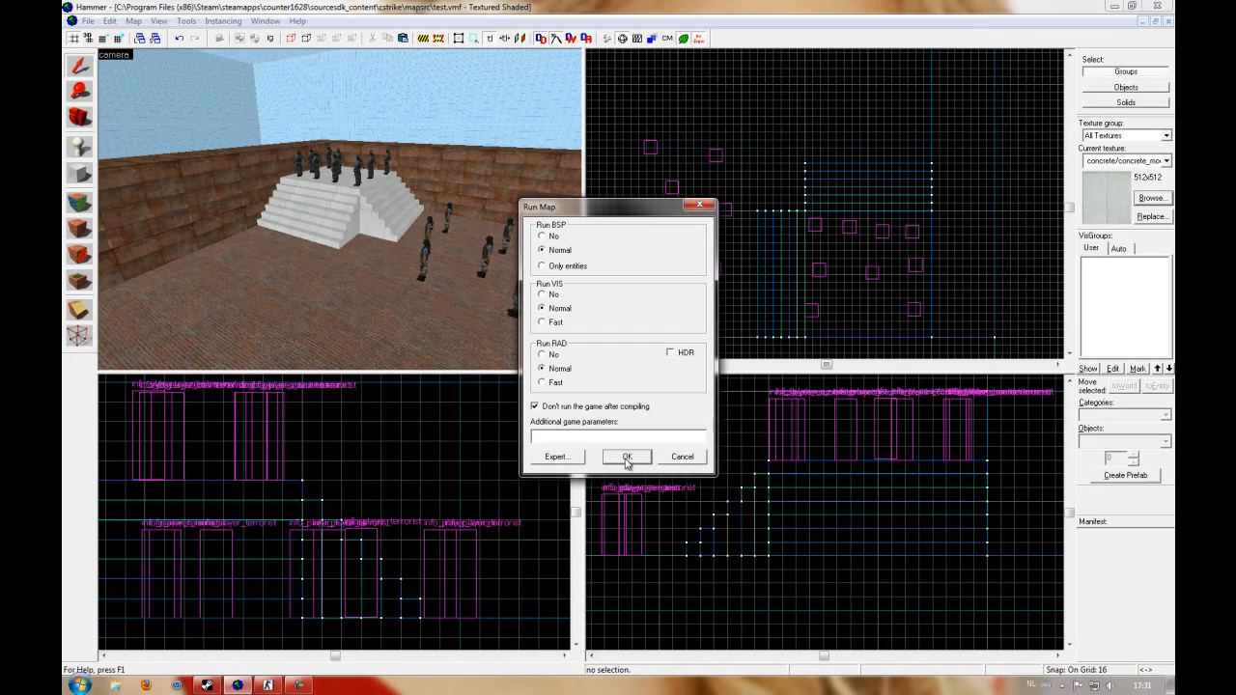
pyautogui.click(626, 461)
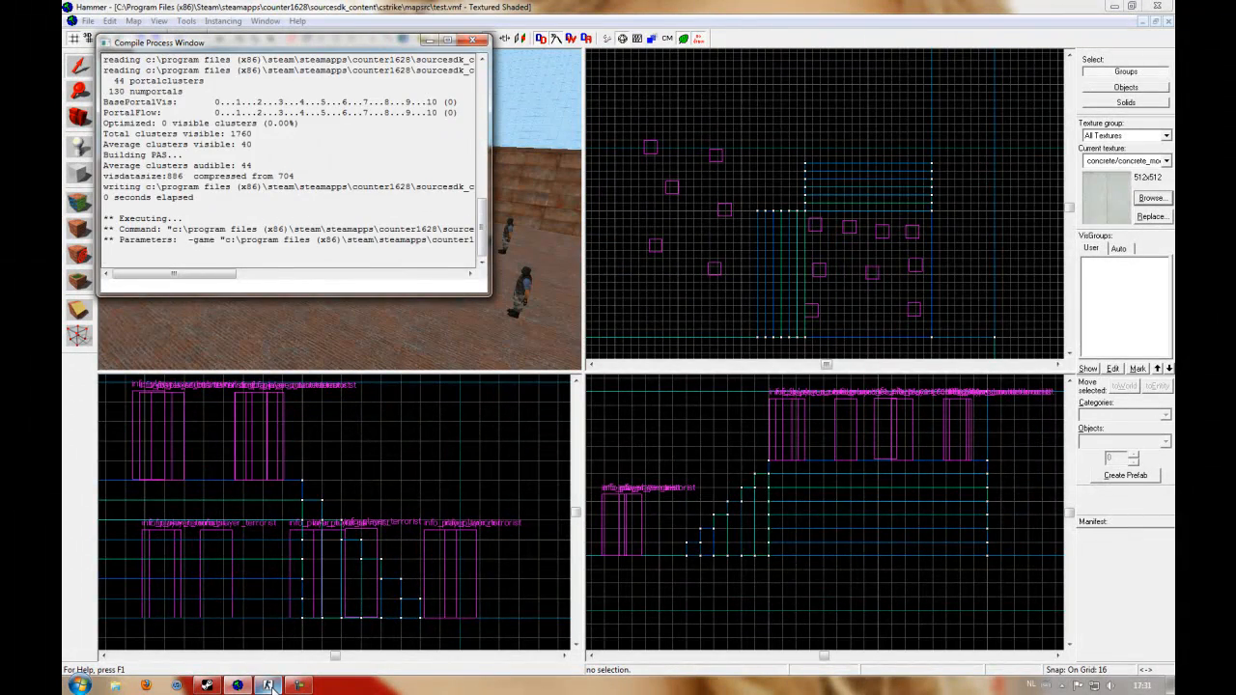
pyautogui.moveTo(268, 685)
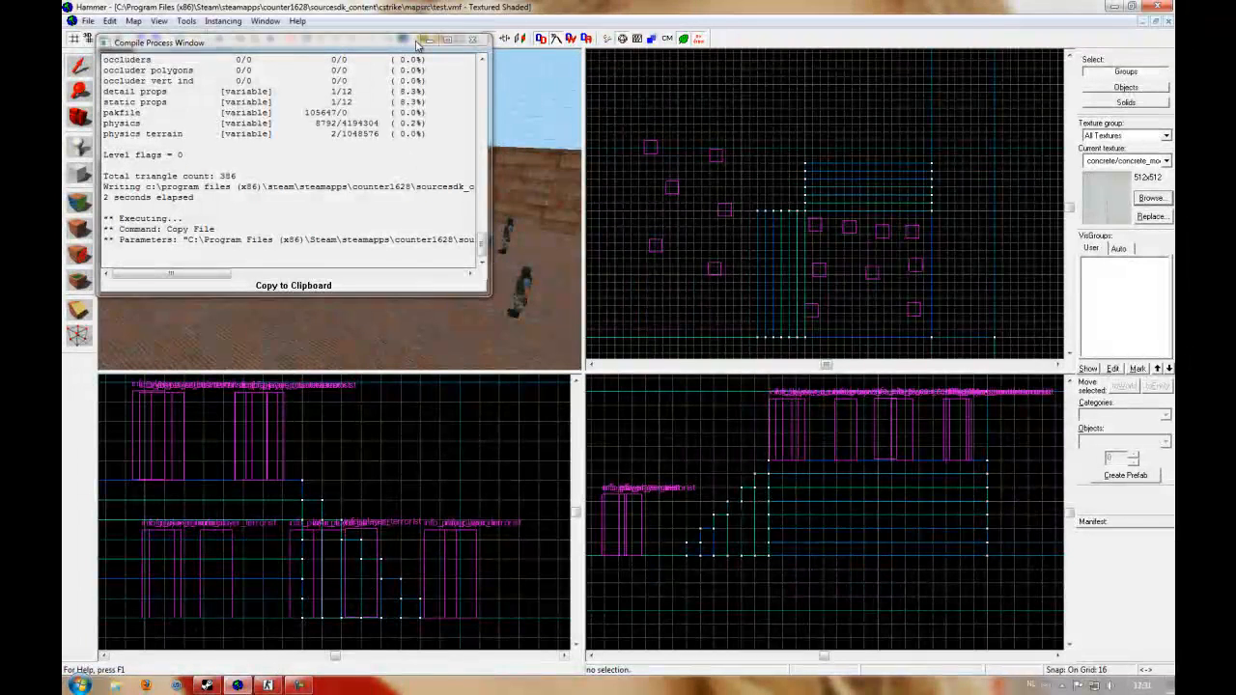
pyautogui.click(472, 40)
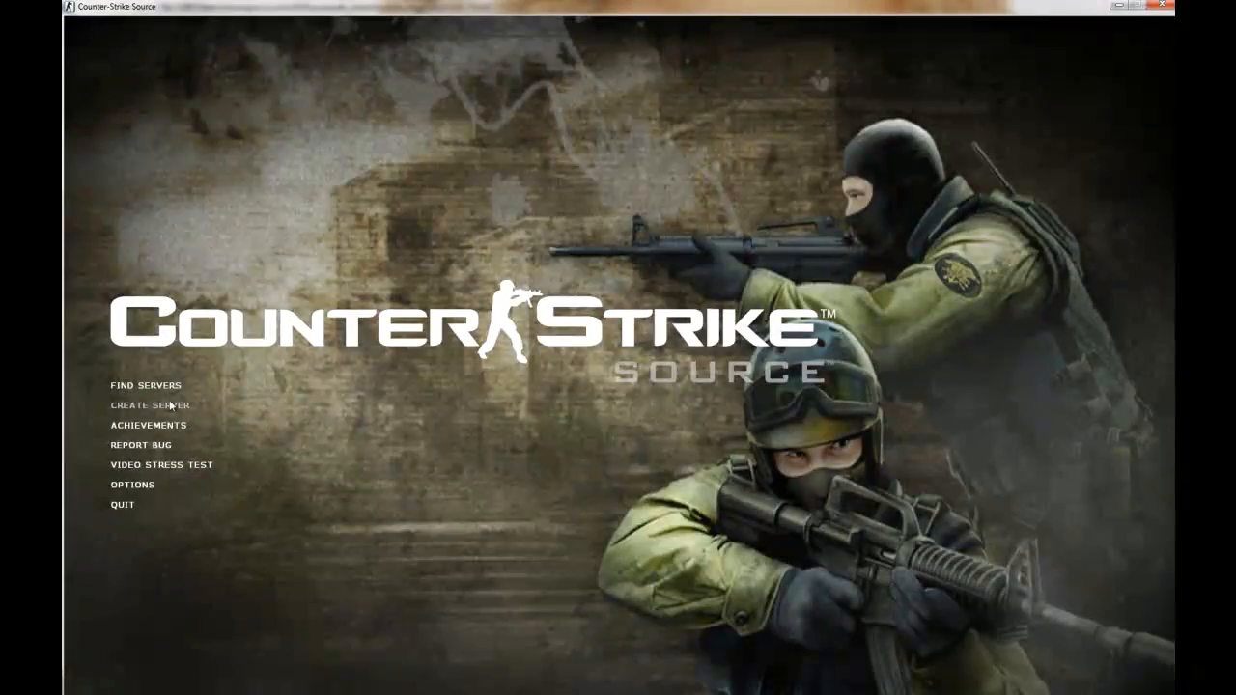
# Switch to Counter-Strike: Source, create a server with the test map and join the Terrorists as Phoenix Connexion
pyautogui.click(149, 405)
pyautogui.click(568, 270)
pyautogui.click(585, 413)
pyautogui.click(639, 502)
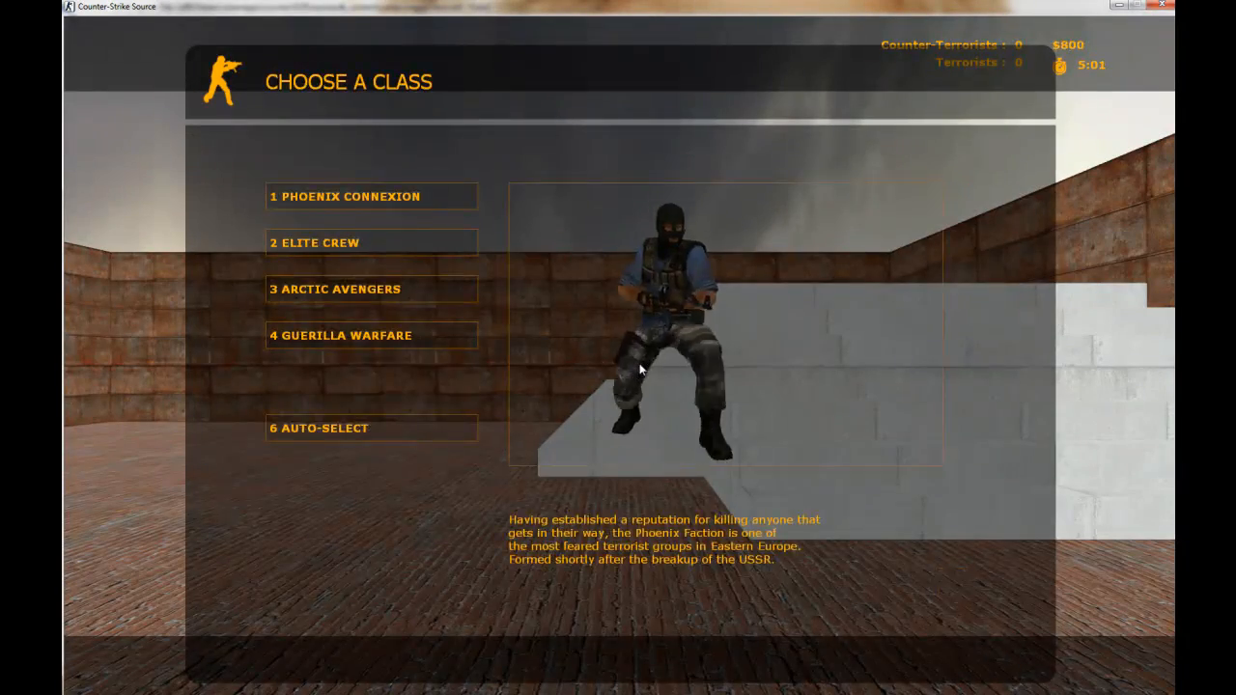
pyautogui.press('1')
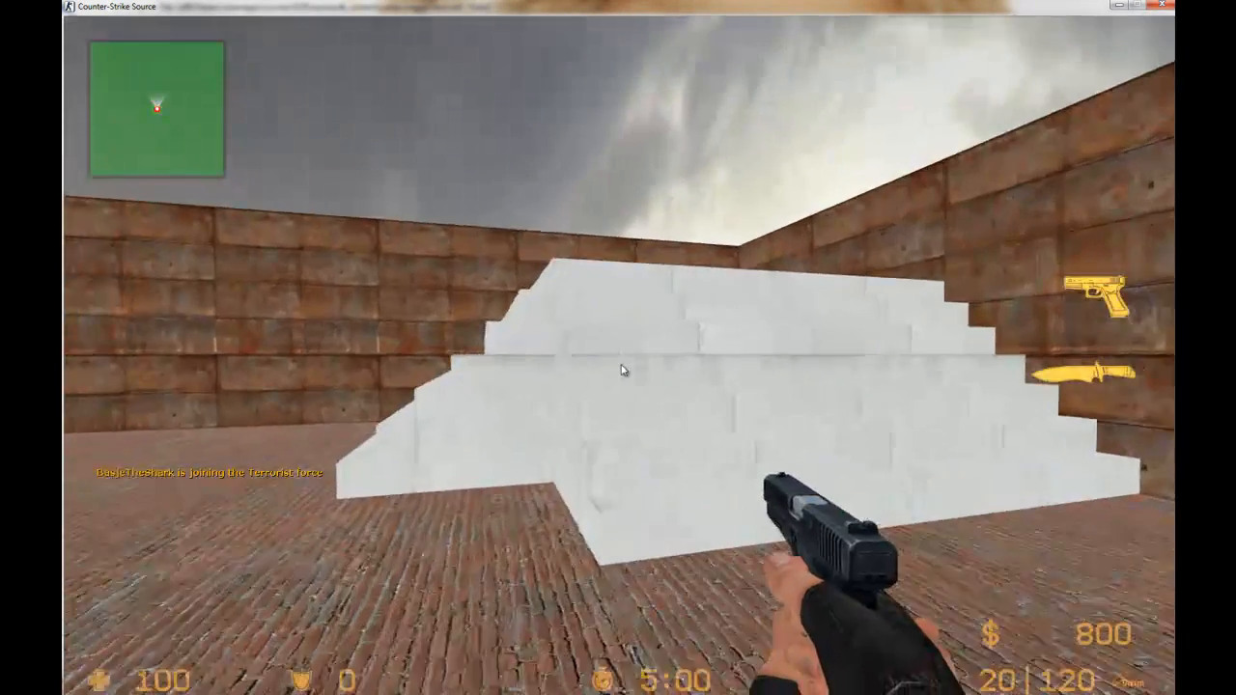
# Test the map as a Terrorist by walking around the floor and climbing the concrete stairs onto the platform with the knife out
pyautogui.press('w')
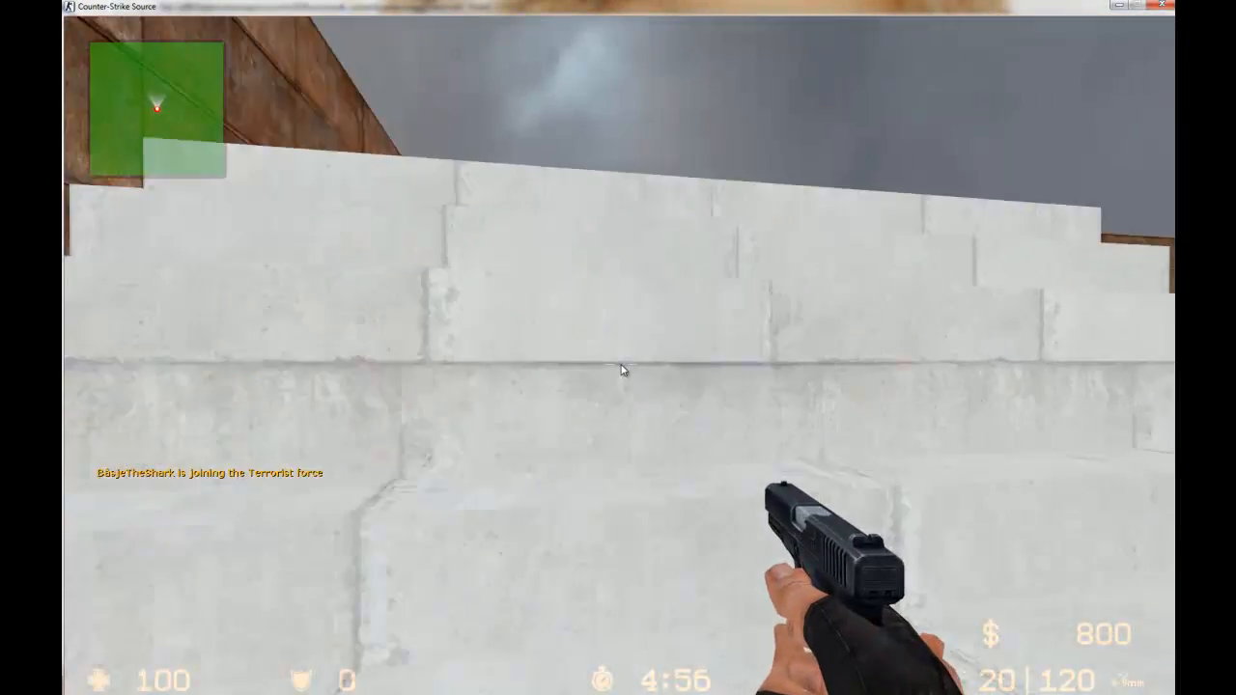
pyautogui.press('w')
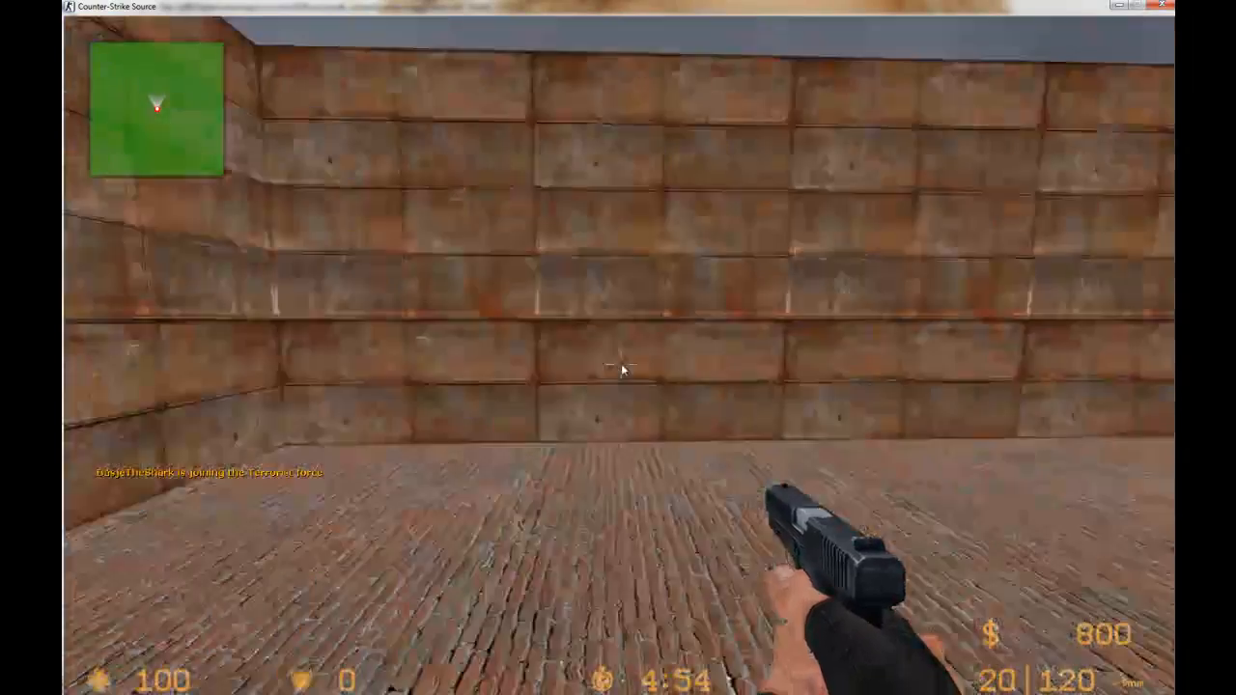
pyautogui.press('3')
pyautogui.press('s')
pyautogui.press('w')
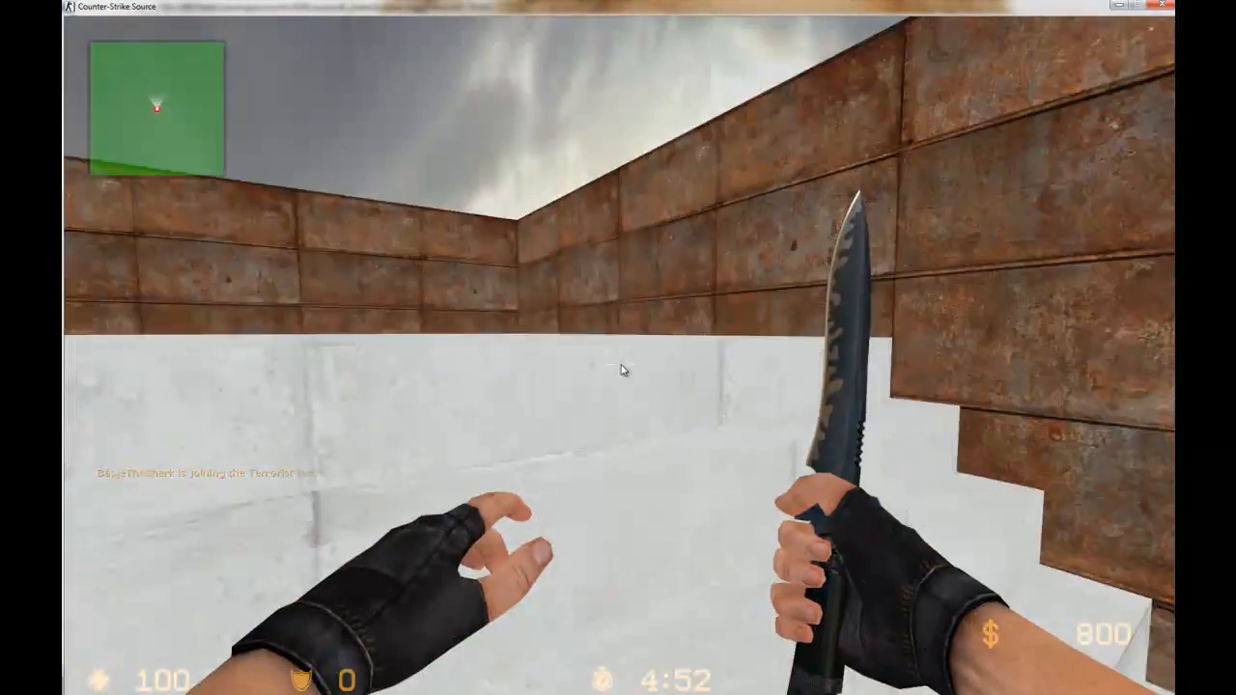
pyautogui.press('space')
pyautogui.press('space')
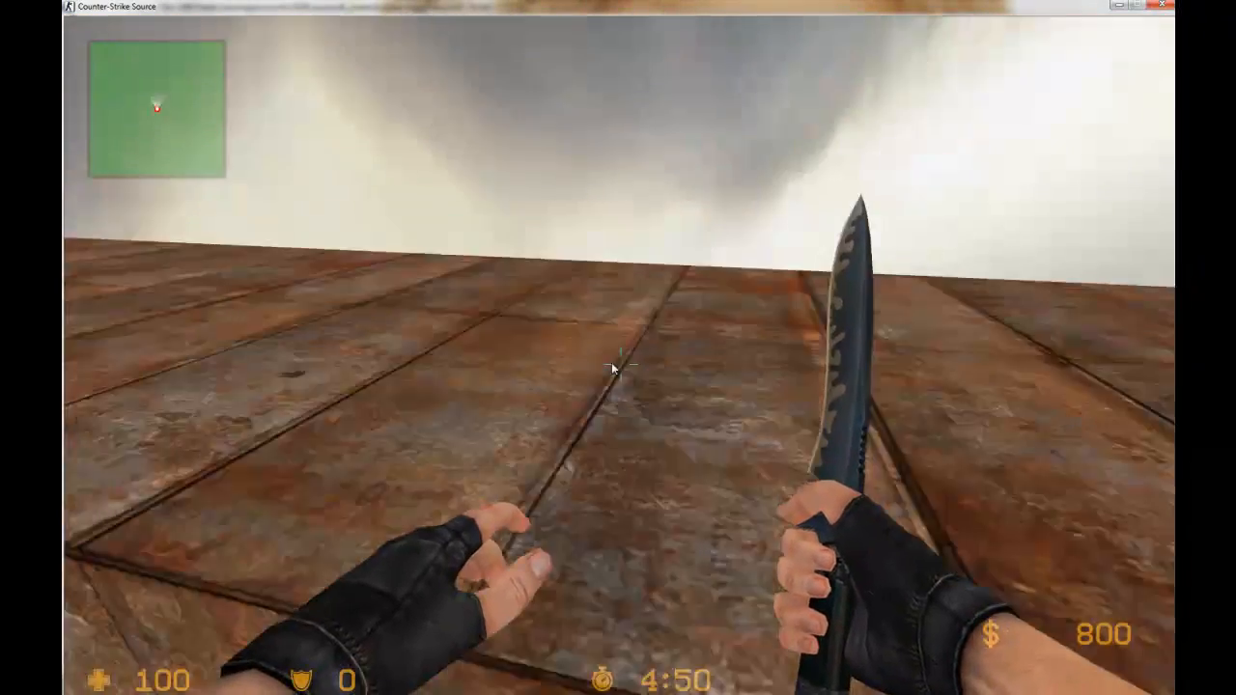
pyautogui.press('s')
# Change team to the CT forces and choose the SAS class
pyautogui.press('m')
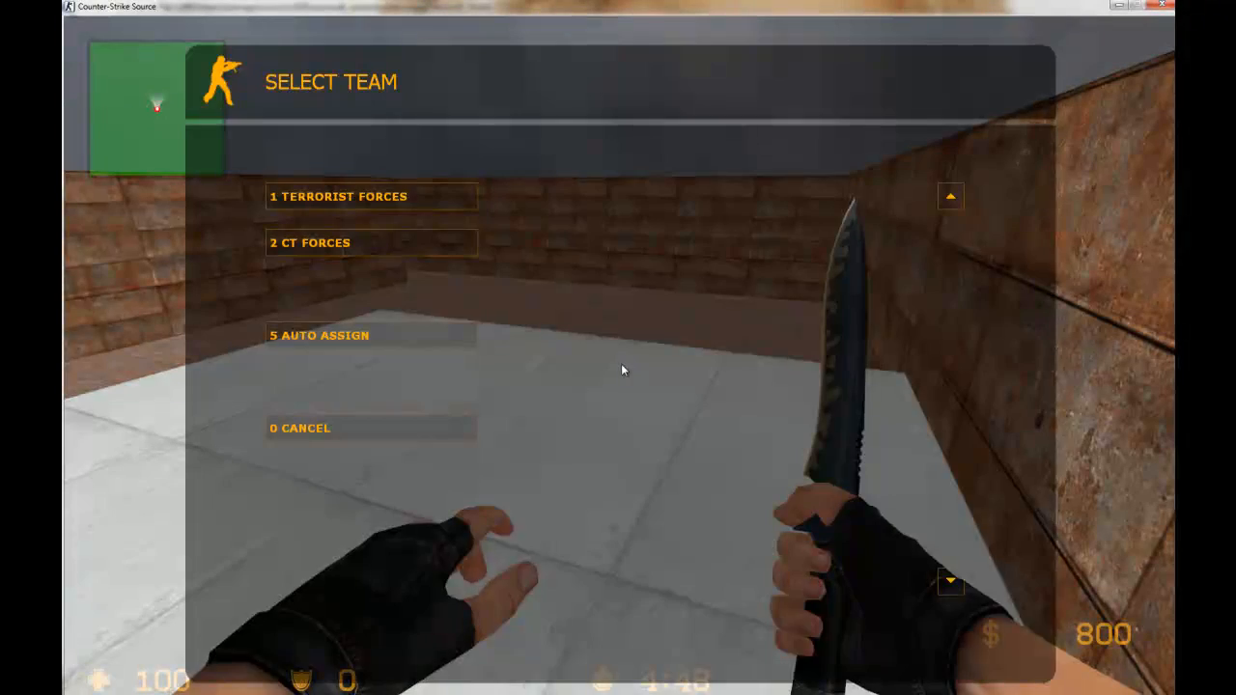
pyautogui.click(408, 238)
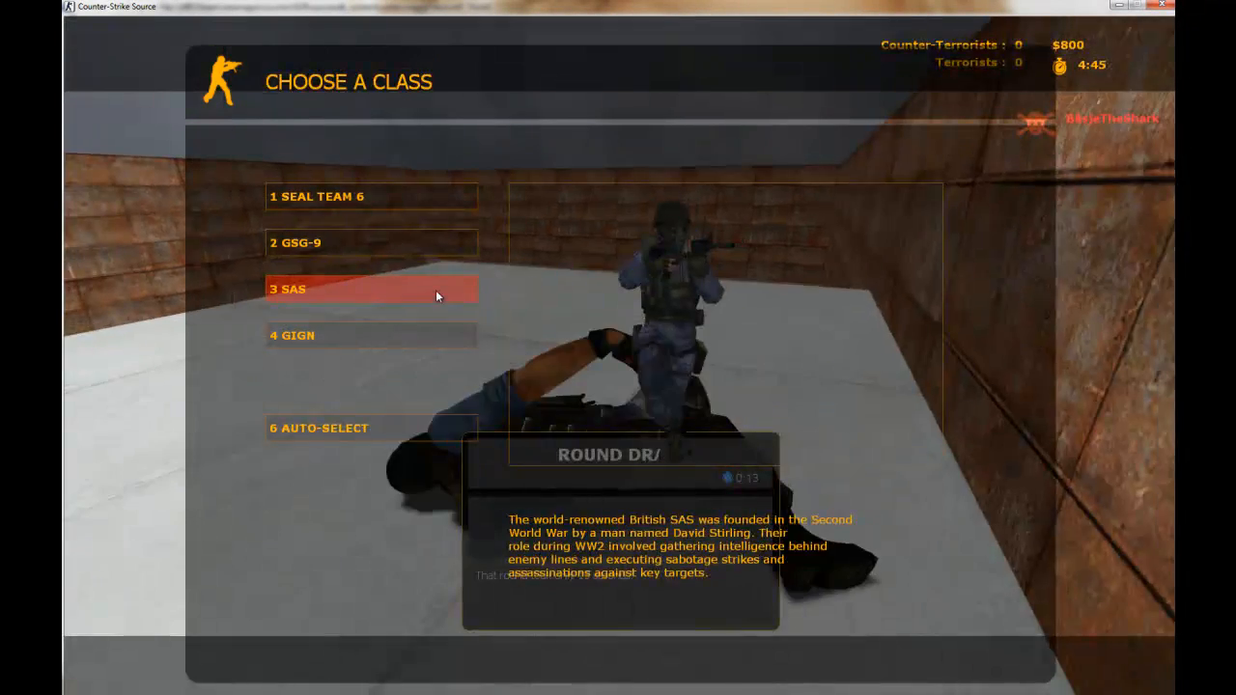
pyautogui.click(433, 296)
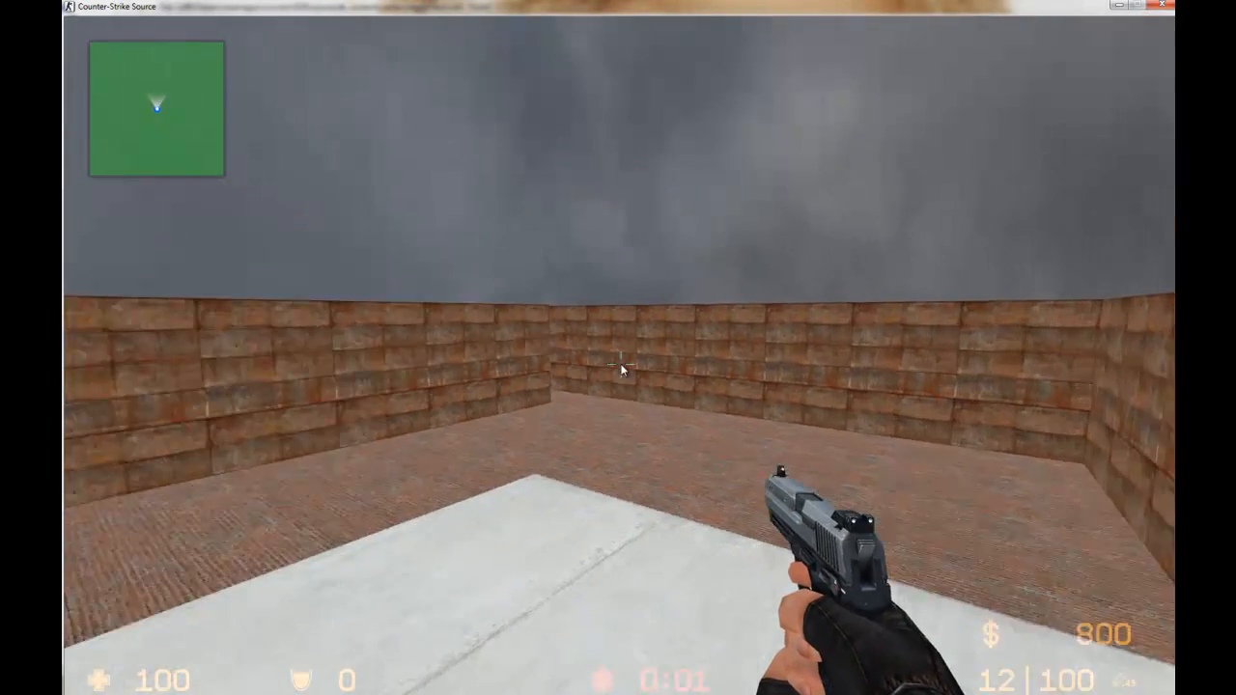
# Walk from the platform spawn across the floor to check the map as a Counter-Terrorist, and disconnect from the server
pyautogui.press('w')
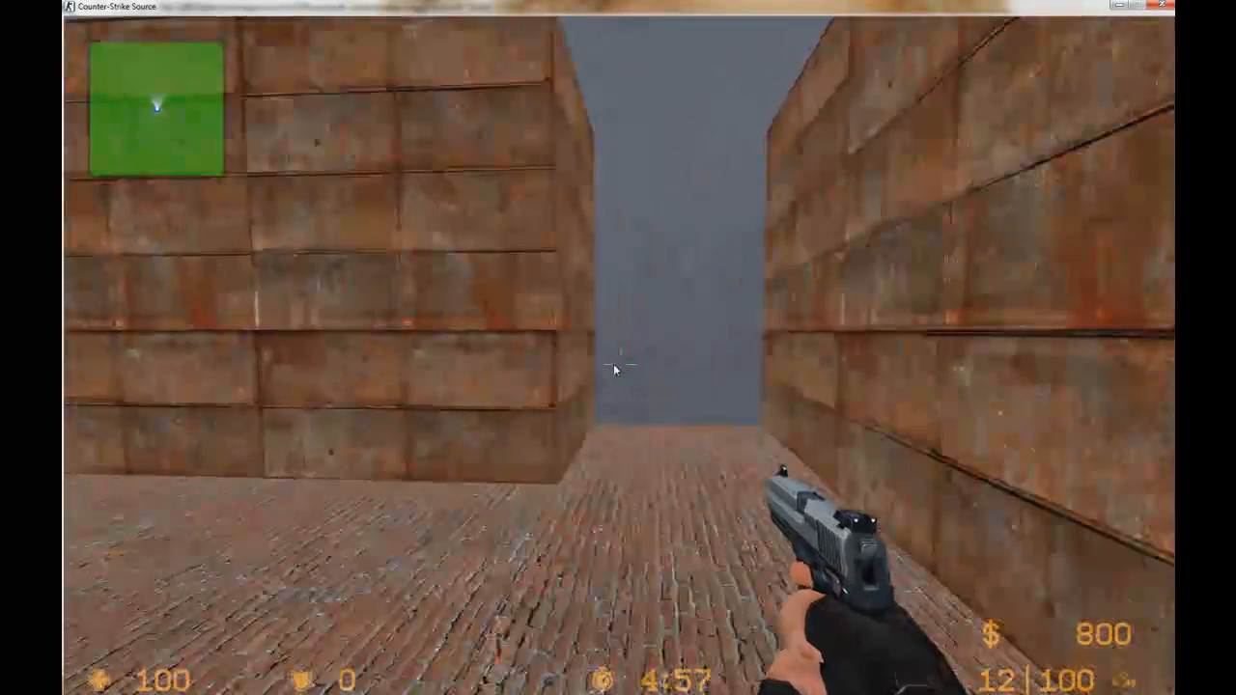
pyautogui.press('Escape')
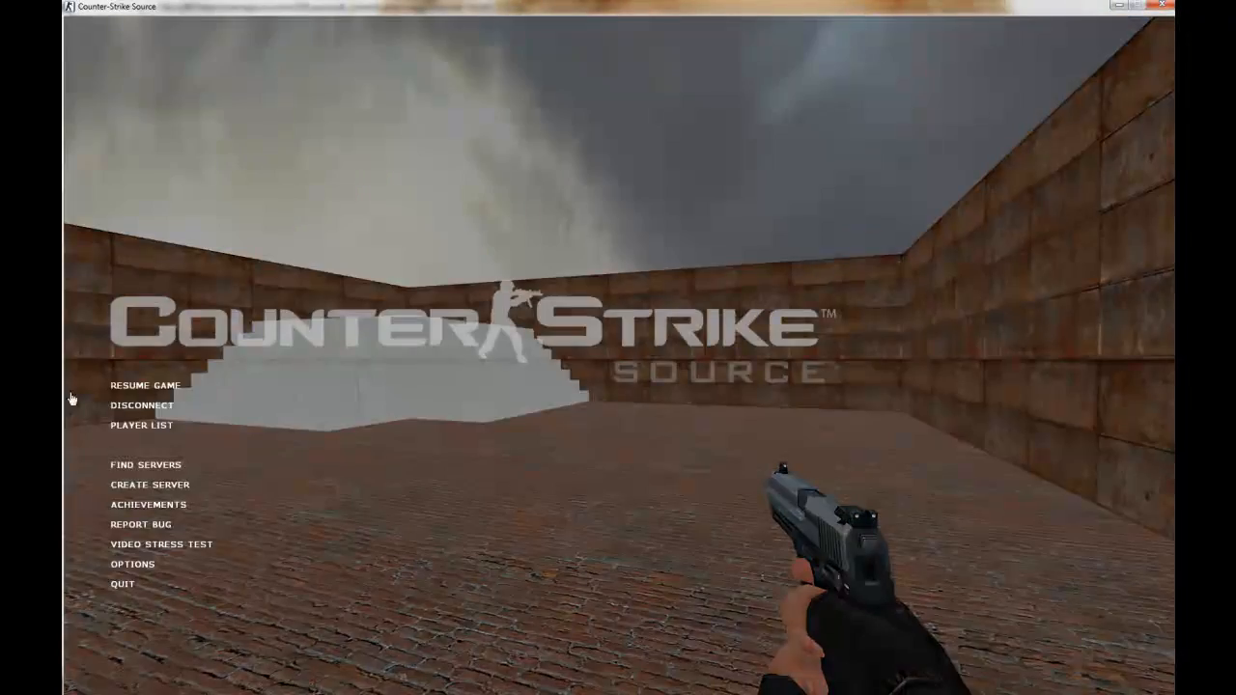
pyautogui.click(142, 406)
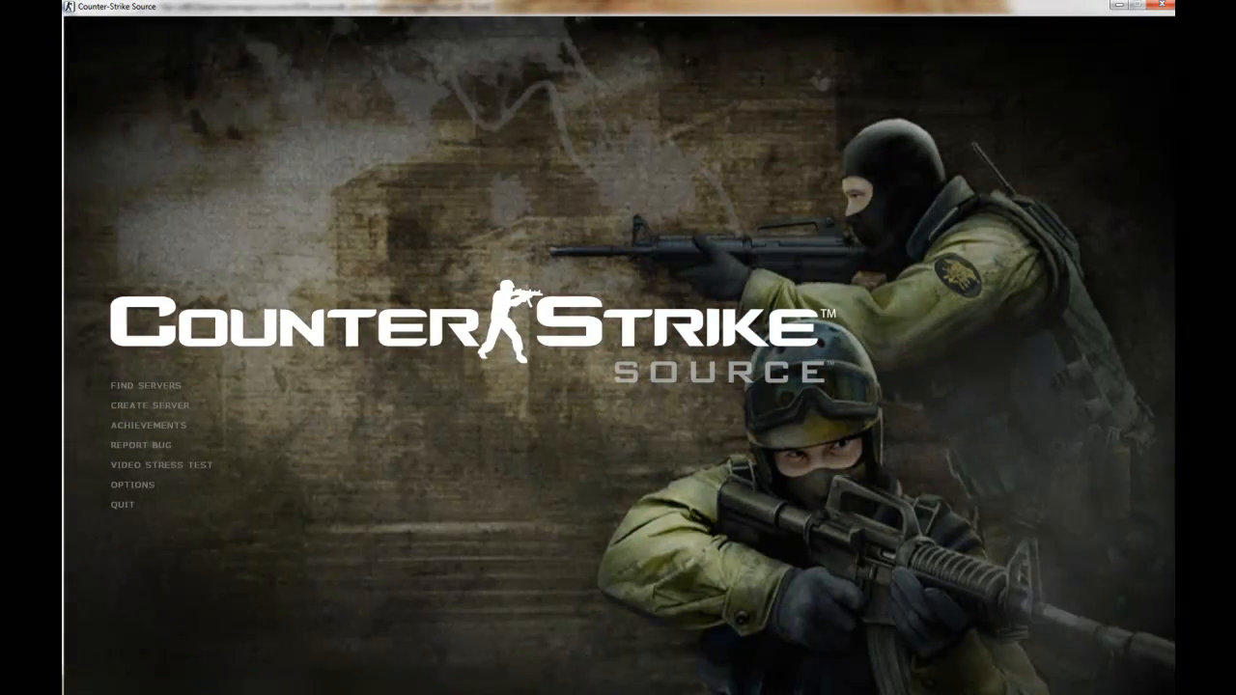